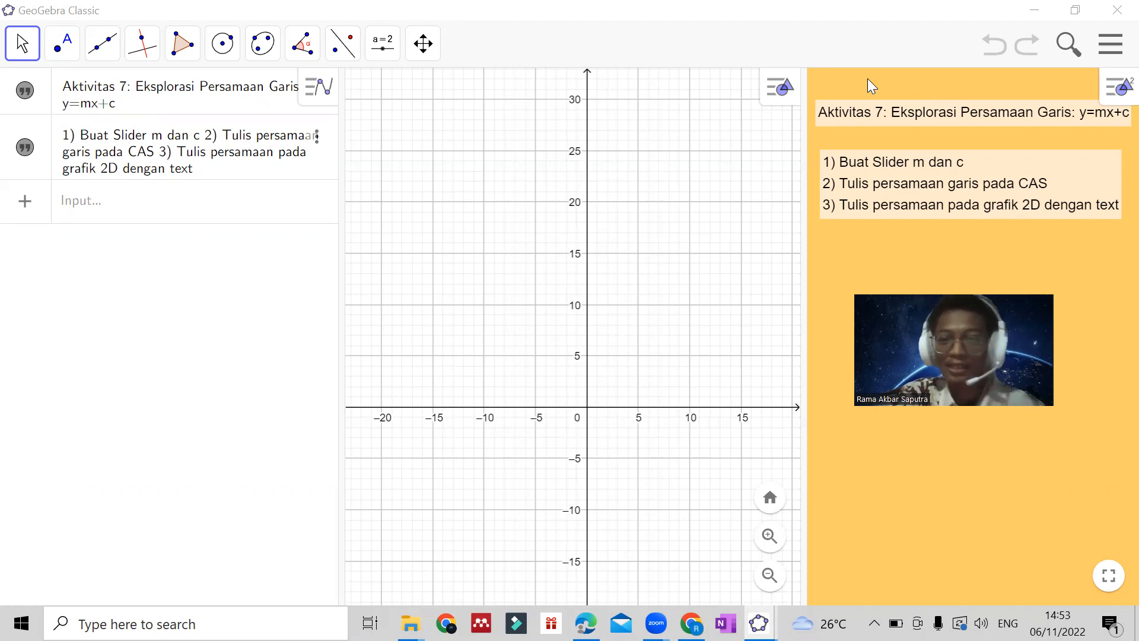
# Move the divider between the 2D graph and the orange instruction view to give the instructions more width.
pyautogui.moveTo(808, 199); pyautogui.dragTo(515, 254)
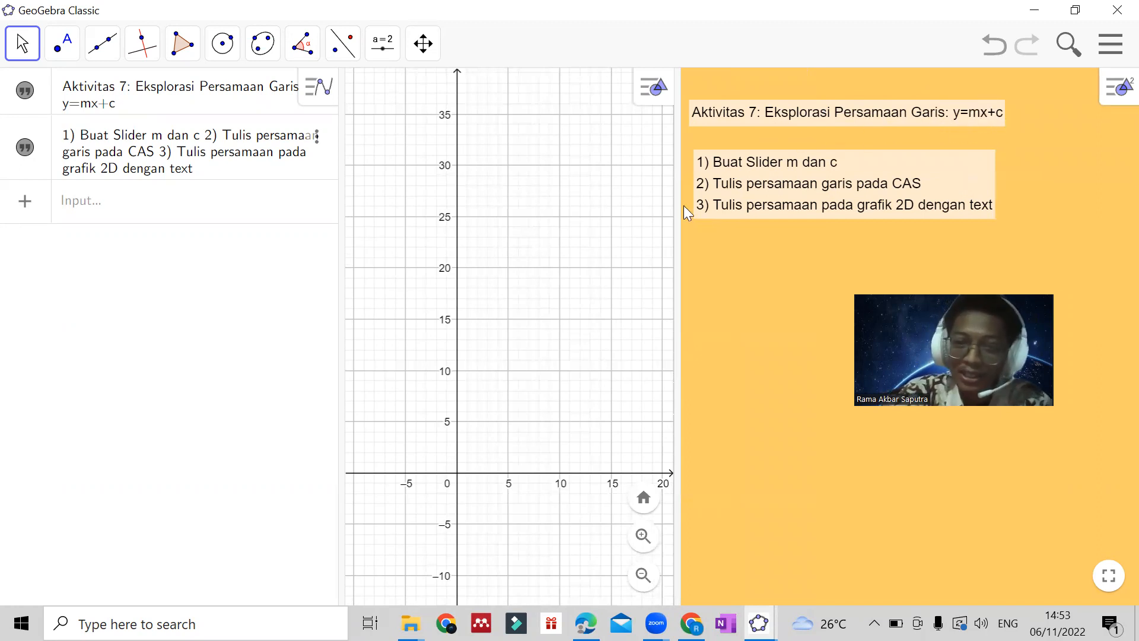
pyautogui.moveTo(674, 226); pyautogui.dragTo(735, 224)
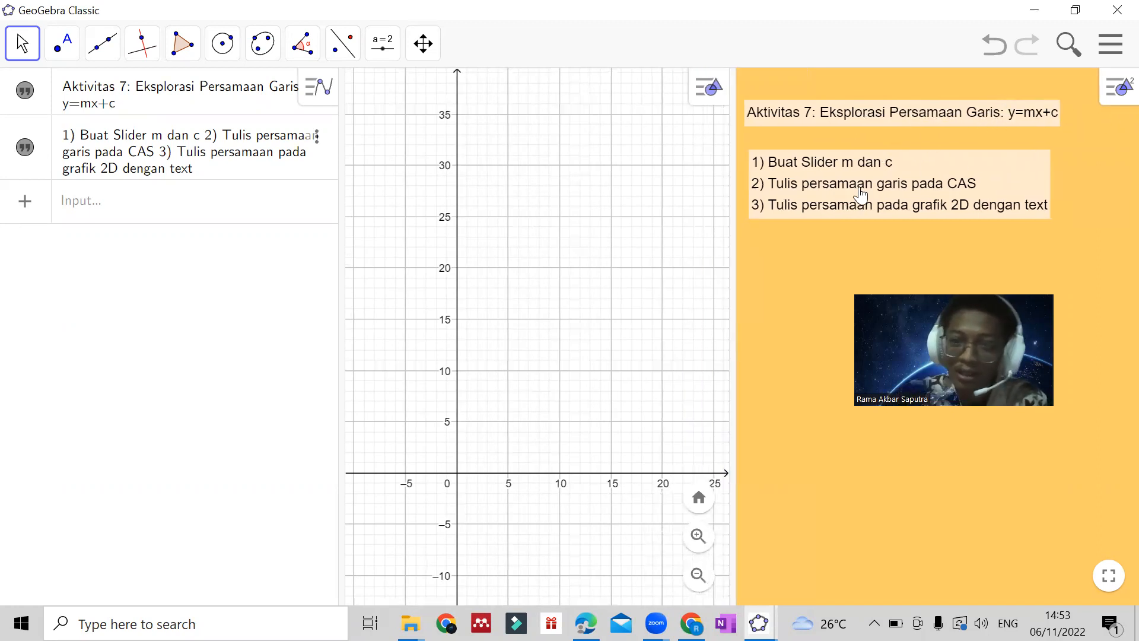
pyautogui.moveTo(738, 267); pyautogui.dragTo(741, 270)
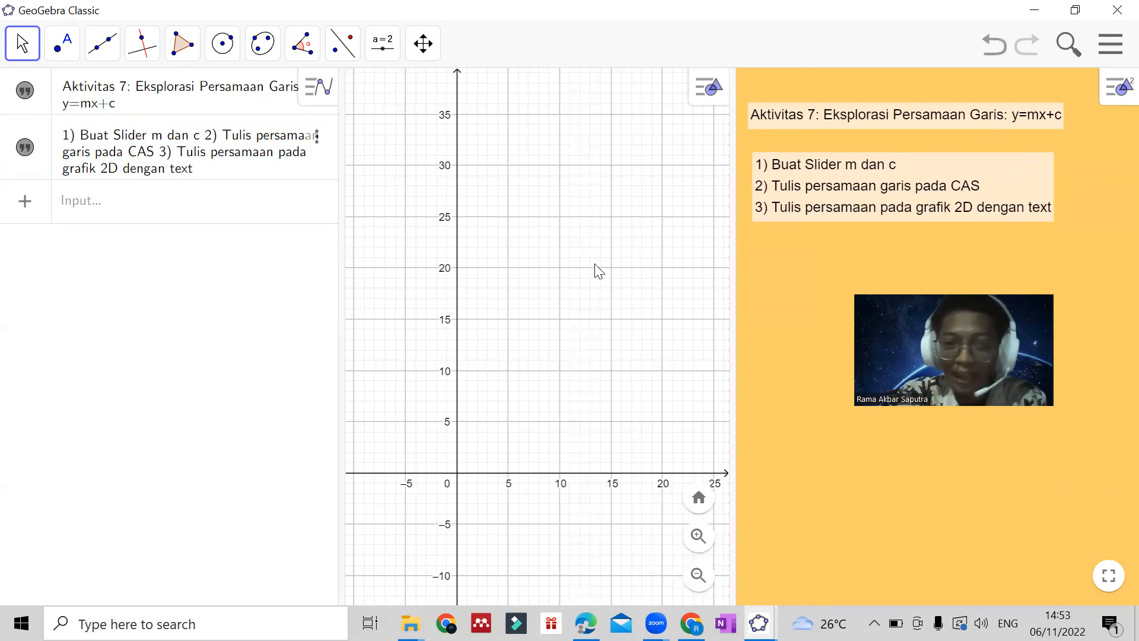
pyautogui.moveTo(731, 272); pyautogui.dragTo(709, 300)
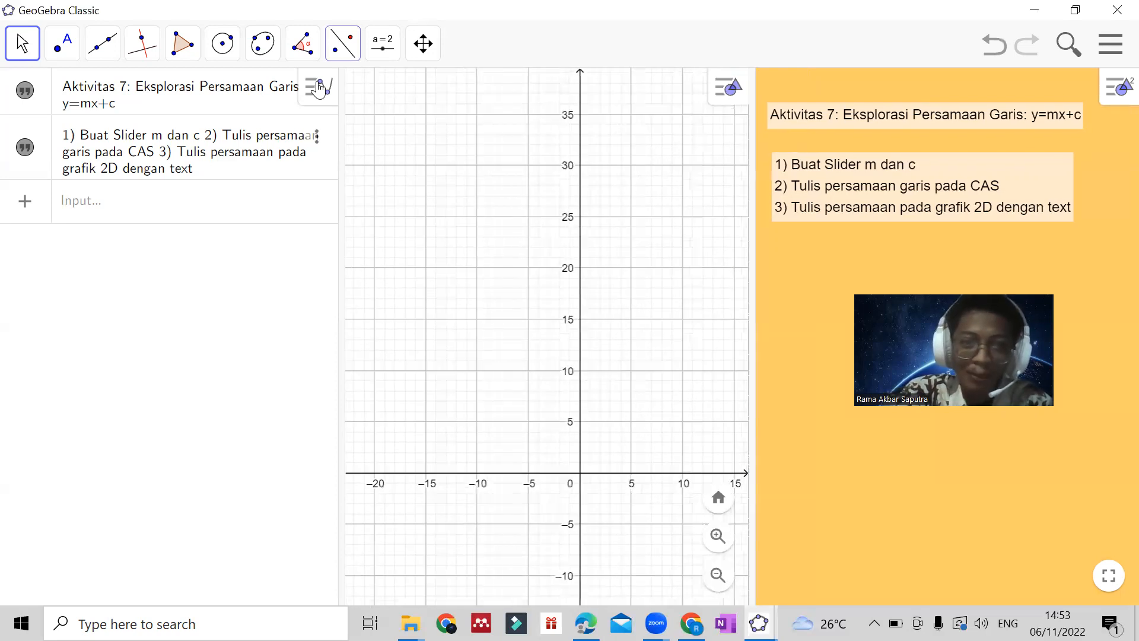
# Start a number slider in the upper-left area of the graph and name it m with value 1.
pyautogui.click(383, 43)
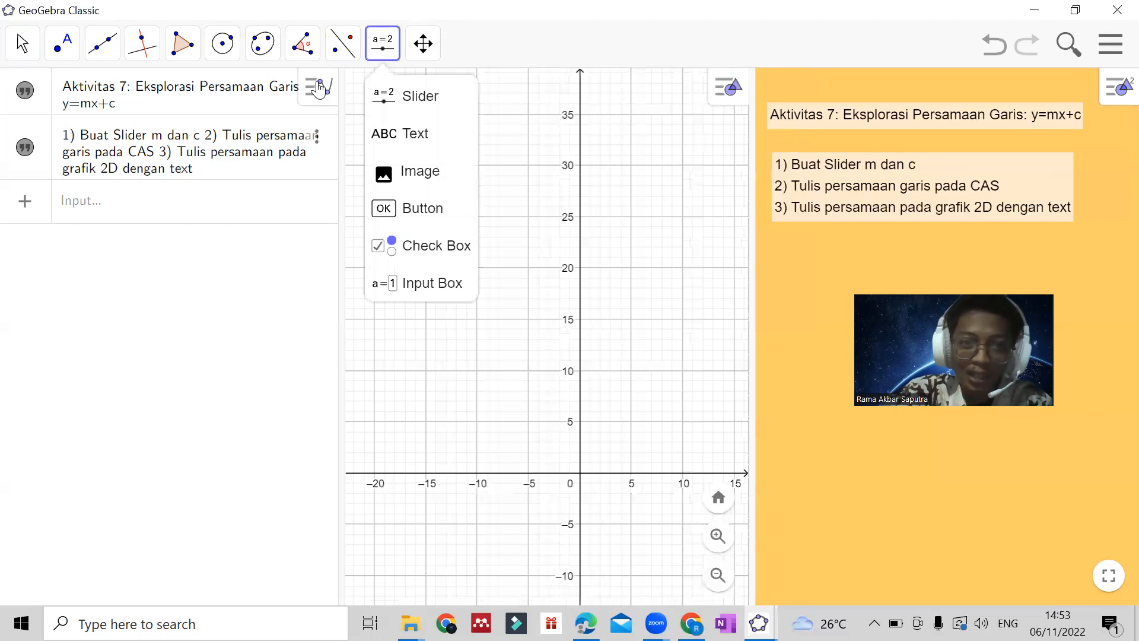
pyautogui.click(401, 90)
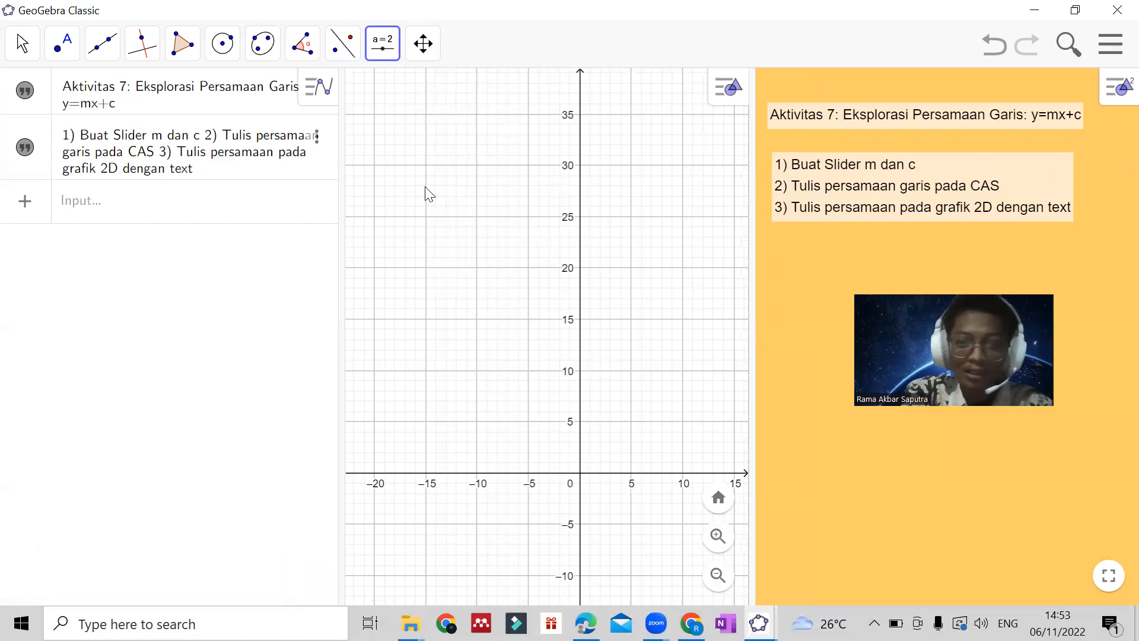
pyautogui.click(381, 121)
pyautogui.click(384, 212)
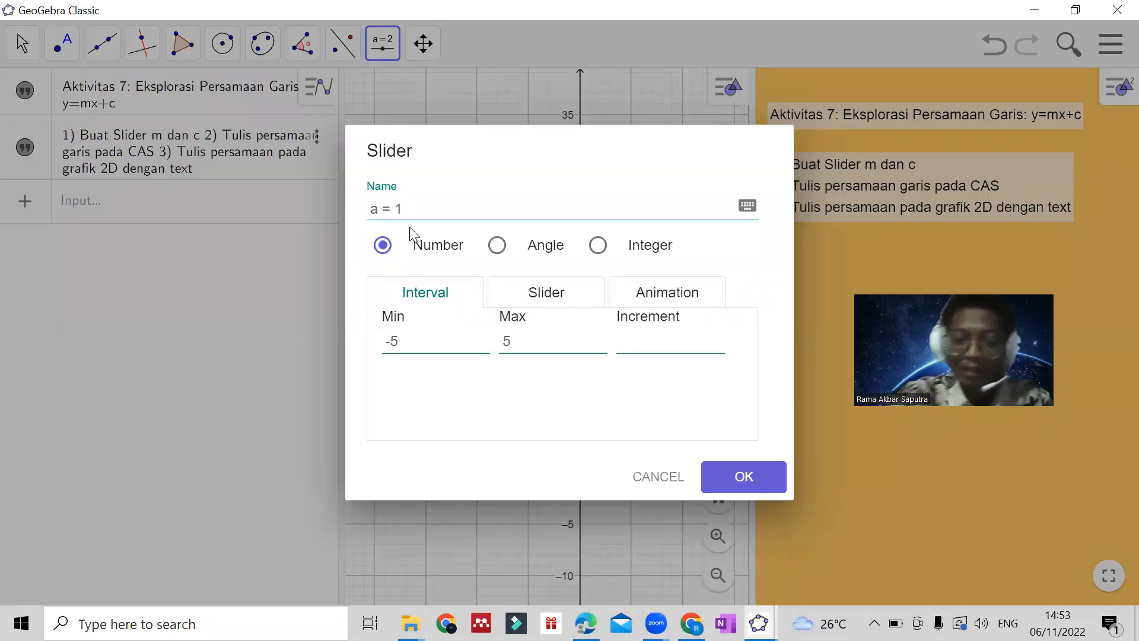
pyautogui.write('m')
pyautogui.press('BackSpace')
pyautogui.press('BackSpace')
pyautogui.write('m')
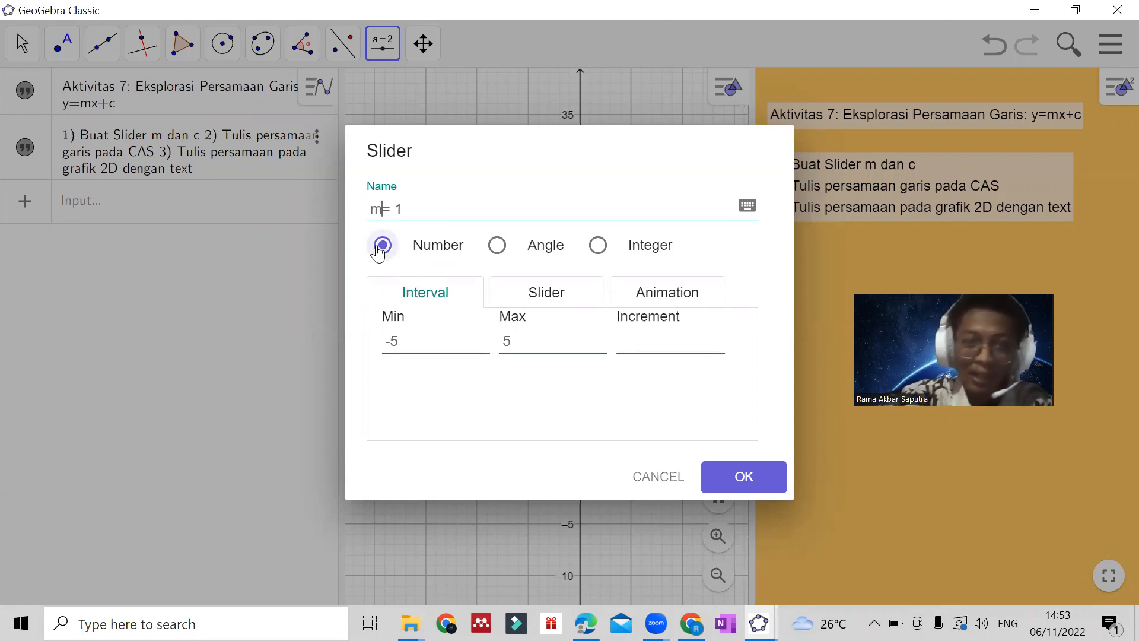
# Create slider m with a range of -15 to 15 and increment 1, and nudge it slightly higher on the graph.
pyautogui.click(407, 351)
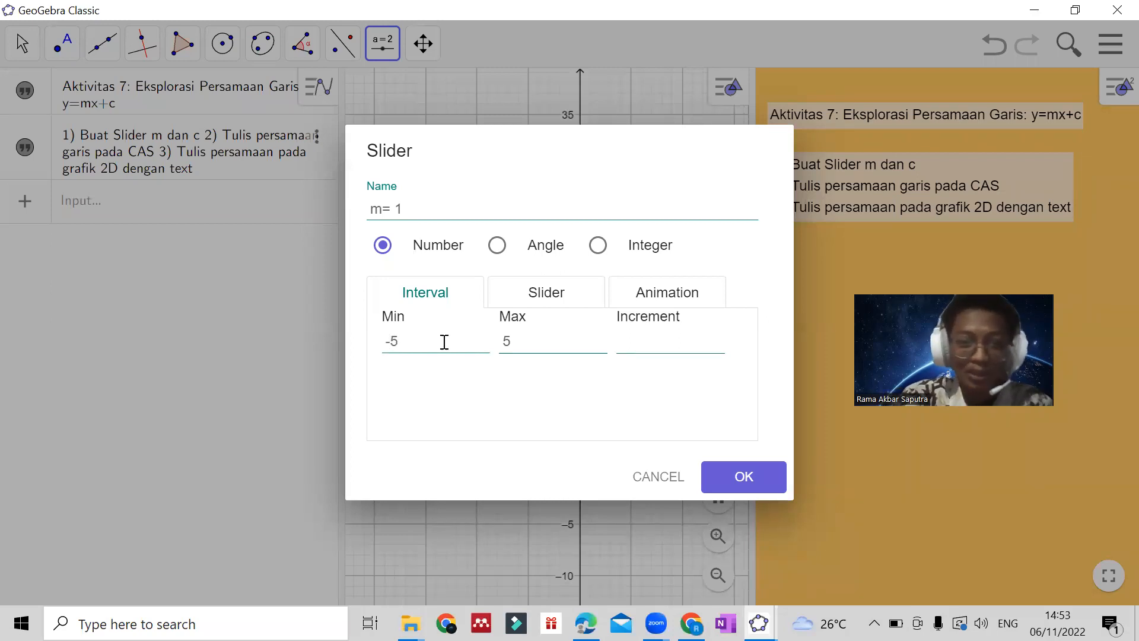
pyautogui.write('1')
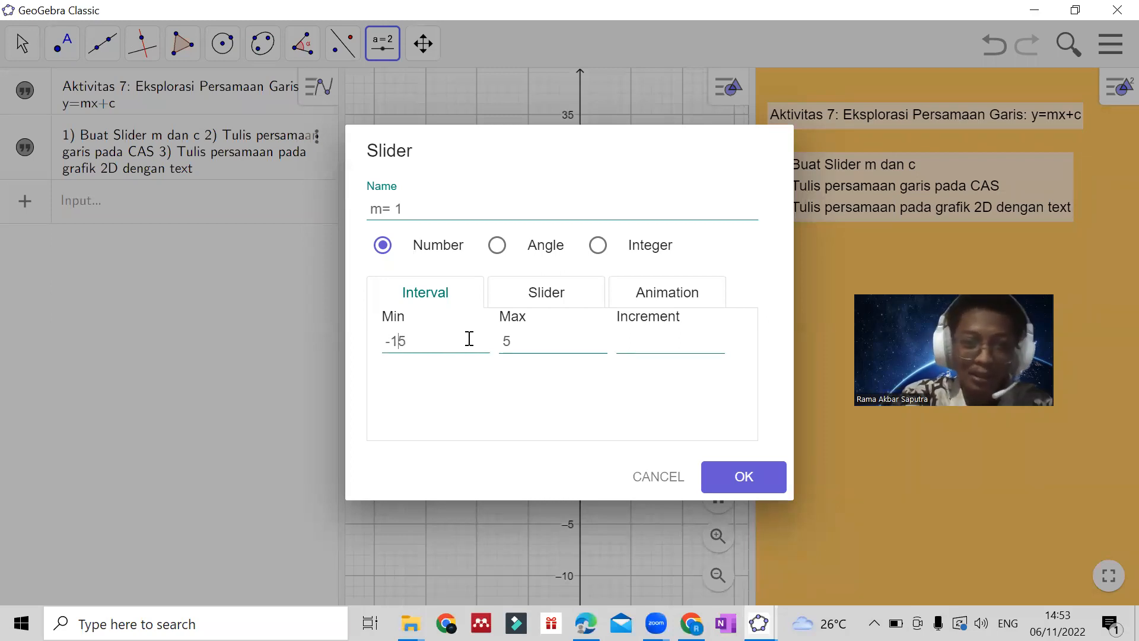
pyautogui.click(503, 340)
pyautogui.write('1')
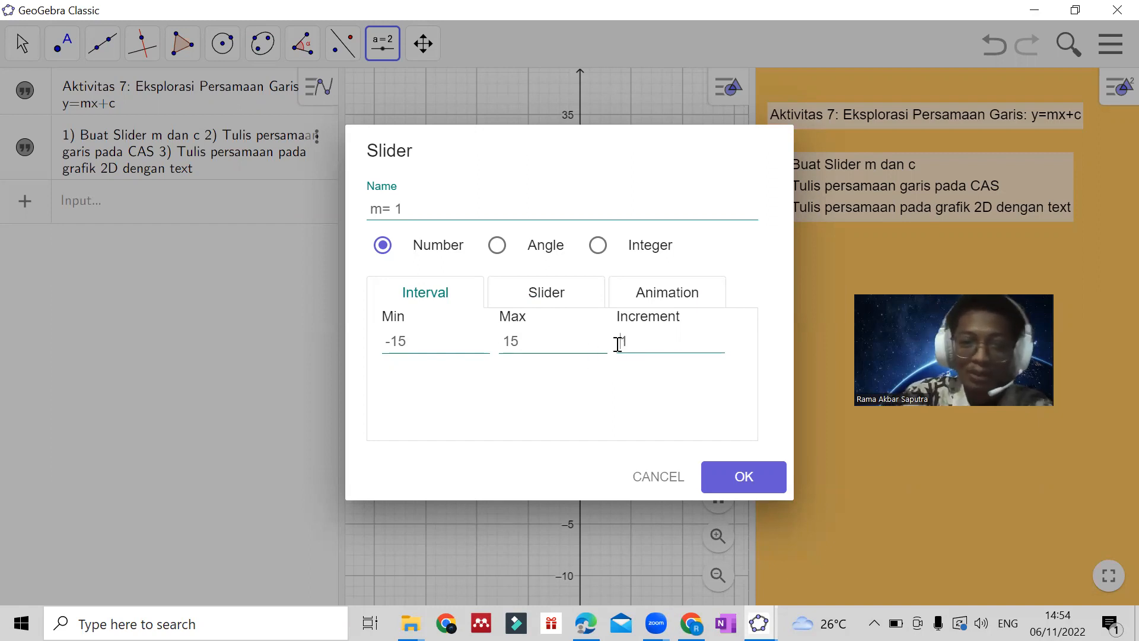
pyautogui.click(774, 477)
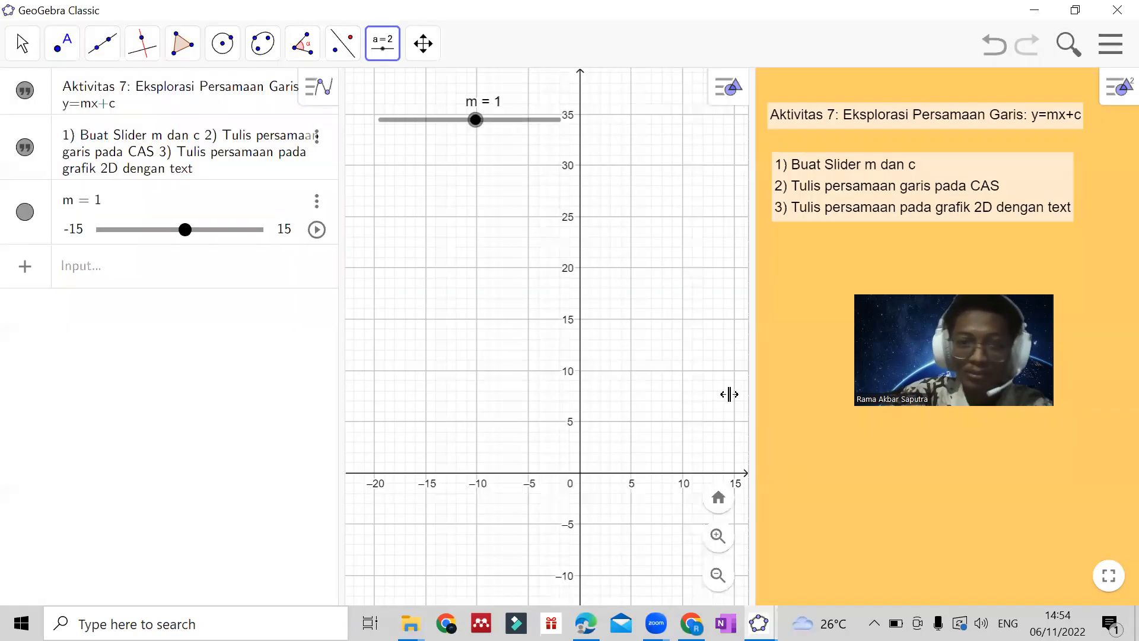
pyautogui.moveTo(495, 118); pyautogui.dragTo(490, 112)
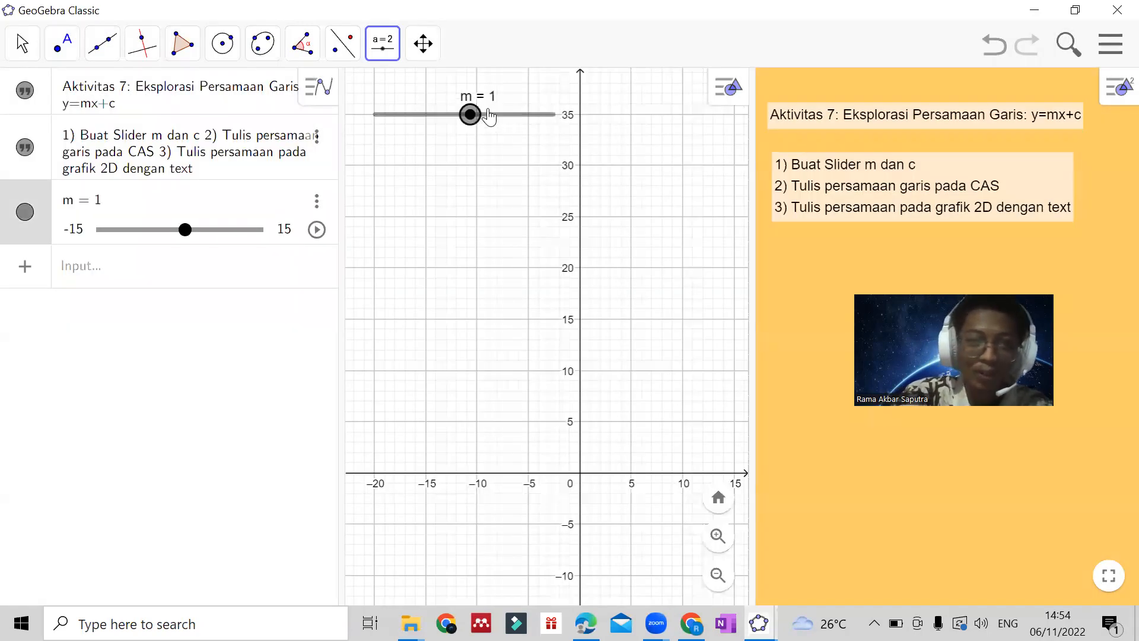
# Start a second number slider on the graph below slider m and name it c with value 1.
pyautogui.click(383, 43)
pyautogui.click(400, 94)
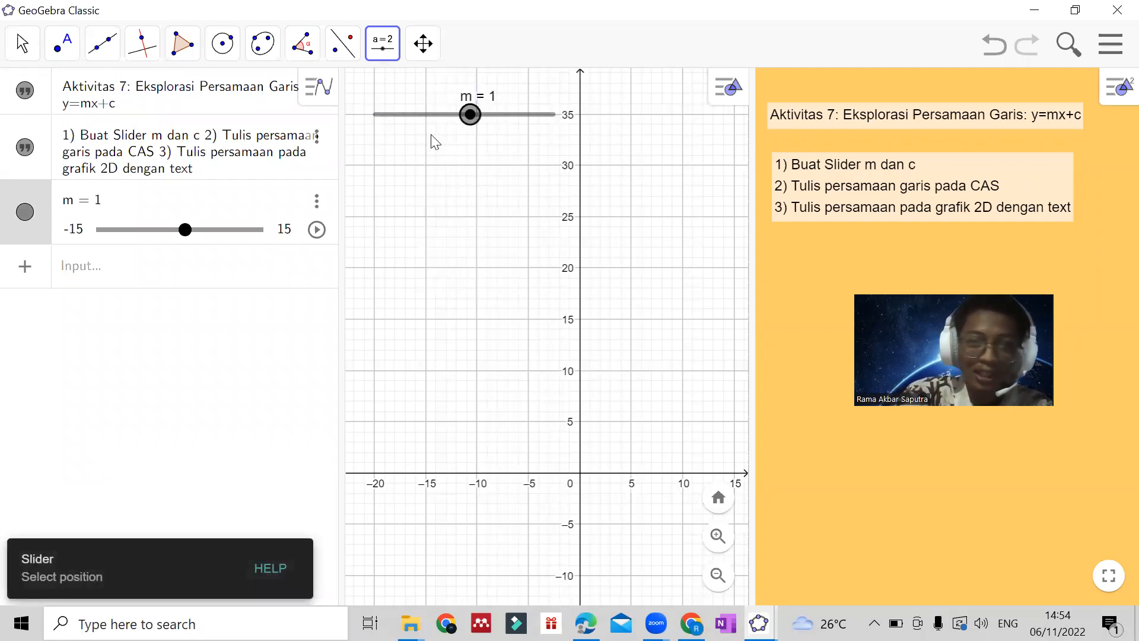
pyautogui.click(410, 159)
pyautogui.click(388, 210)
pyautogui.press('BackSpace')
pyautogui.write('c= 1')
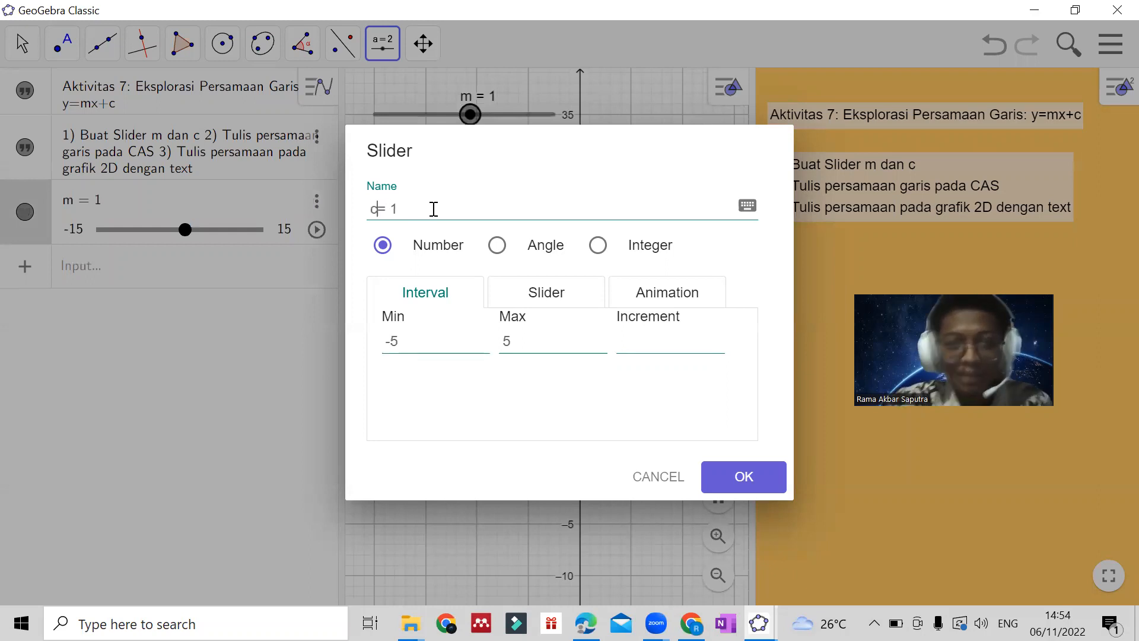
# Create slider c with a range of -15 to 15 and increment 1, and align it directly beneath slider m.
pyautogui.moveTo(391, 339); pyautogui.dragTo(384, 348)
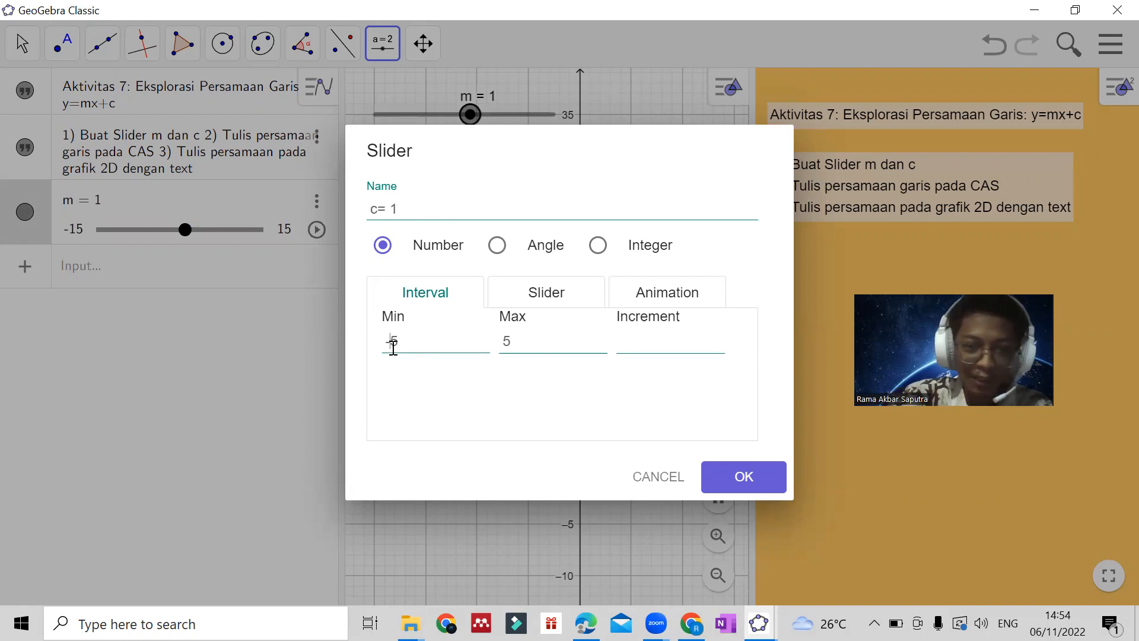
pyautogui.write('1')
pyautogui.click(505, 342)
pyautogui.write('1')
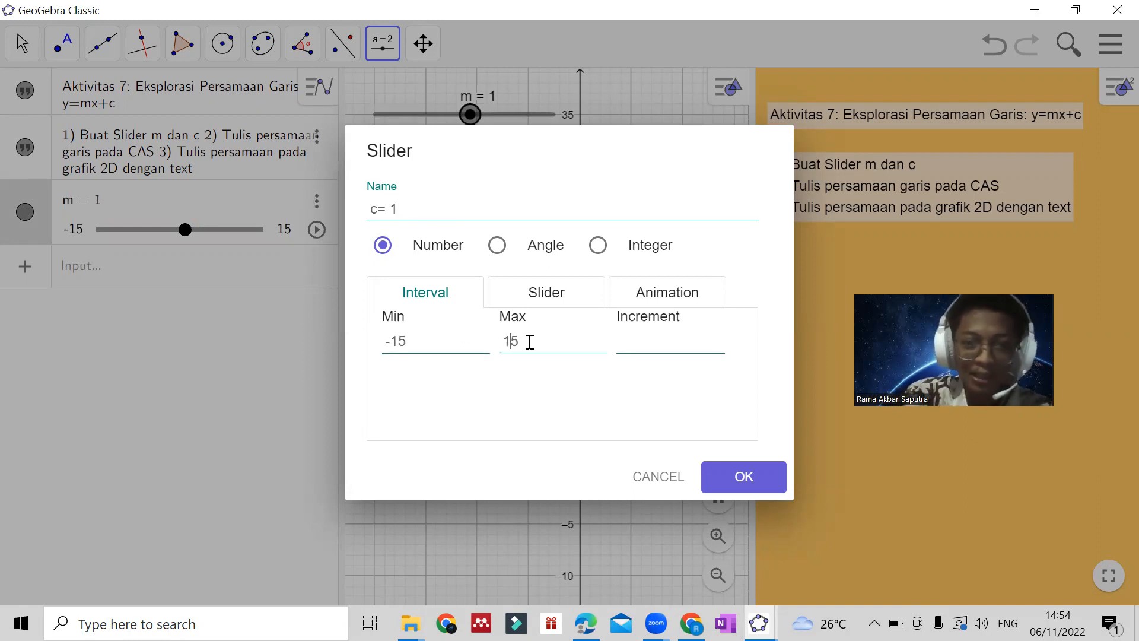
pyautogui.write('1')
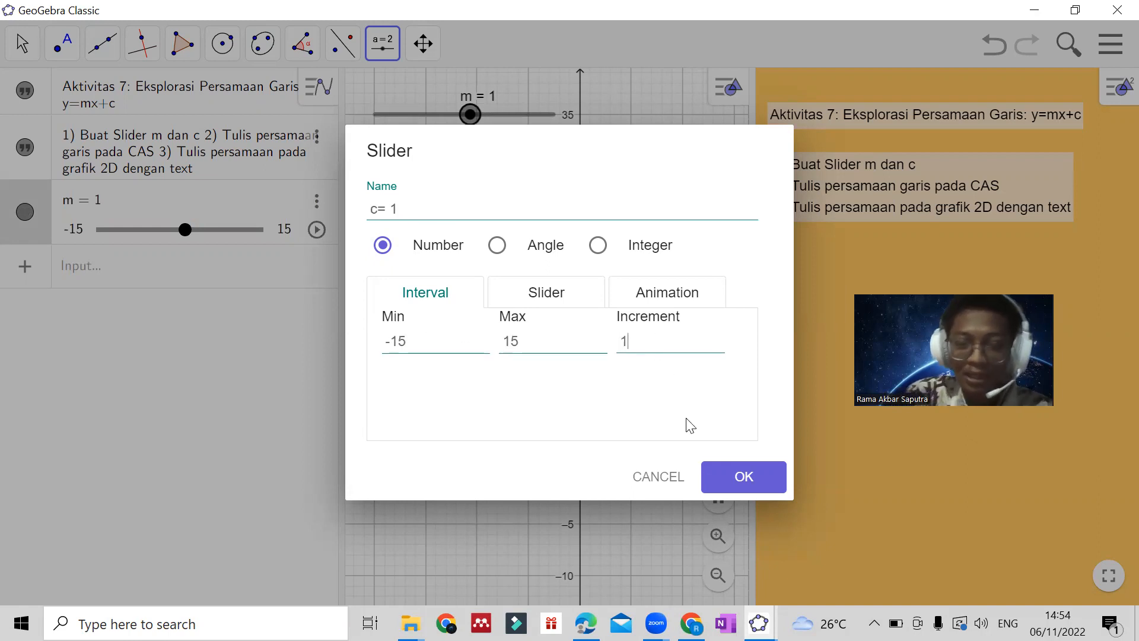
pyautogui.click(738, 471)
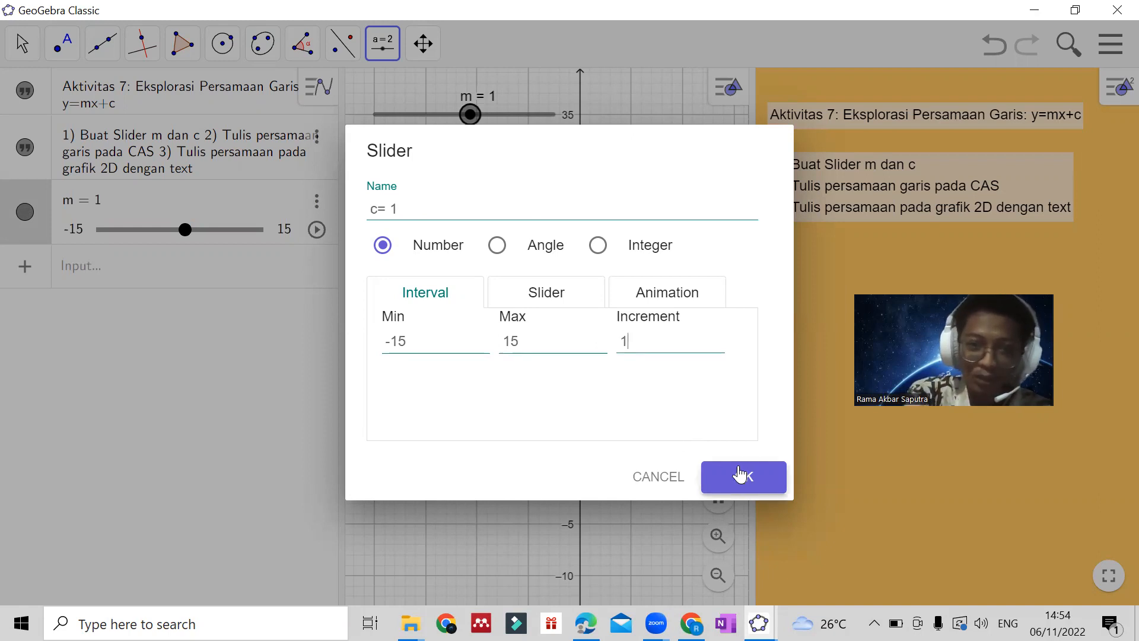
pyautogui.moveTo(472, 168); pyautogui.dragTo(442, 170)
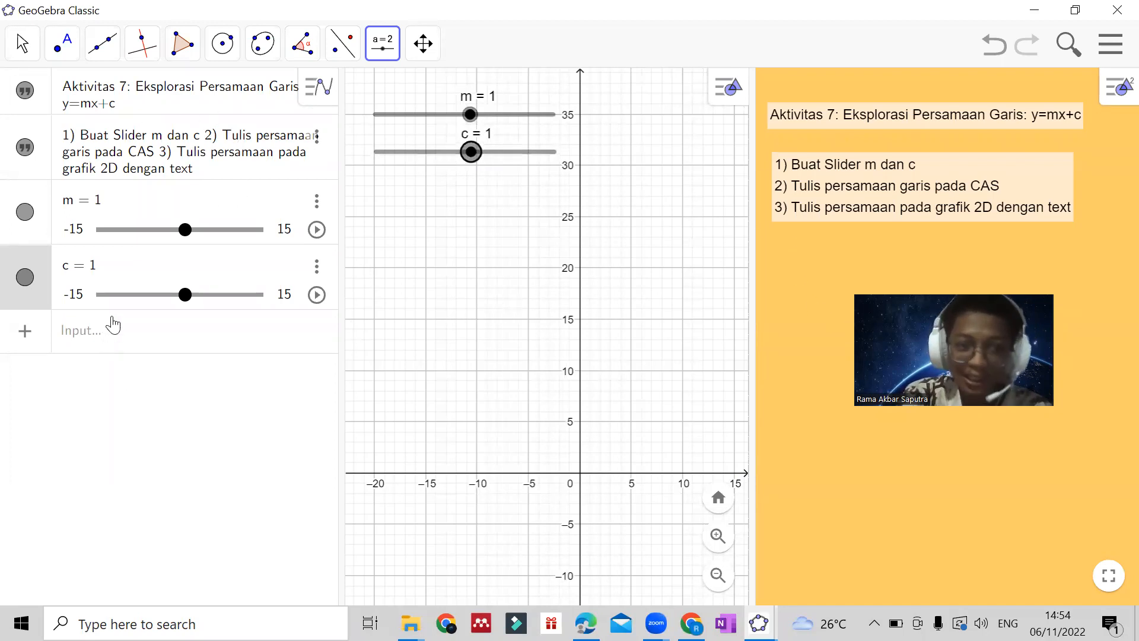
# Show the Algebra view's style bar and examine the list of other available views, such as CAS.
pyautogui.click(116, 339)
pyautogui.click(128, 372)
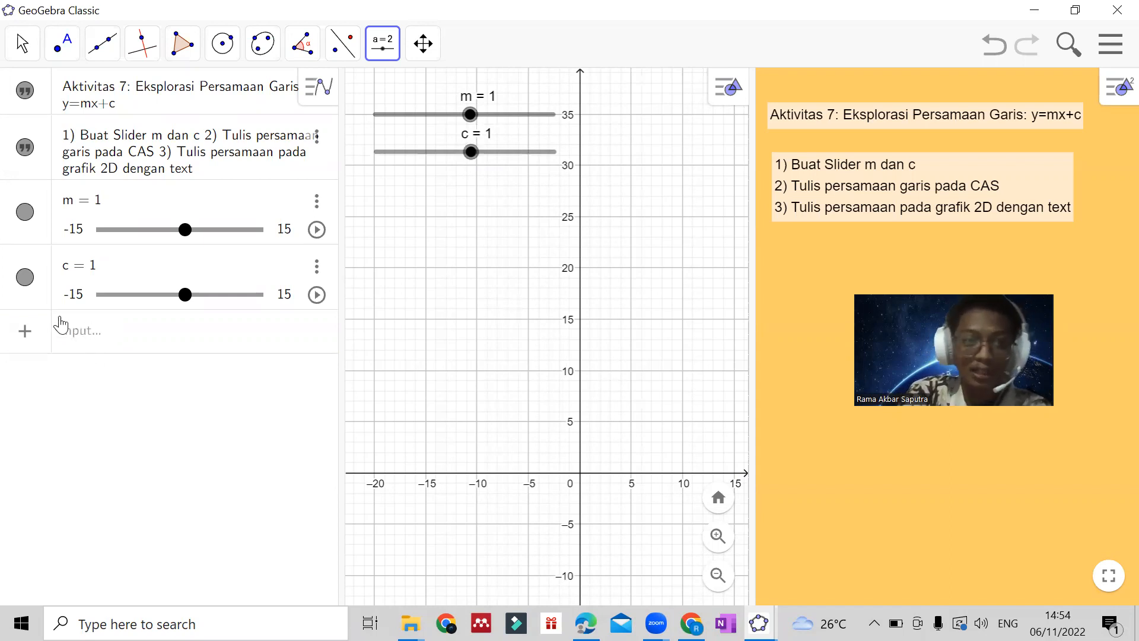
pyautogui.click(74, 329)
pyautogui.click(82, 372)
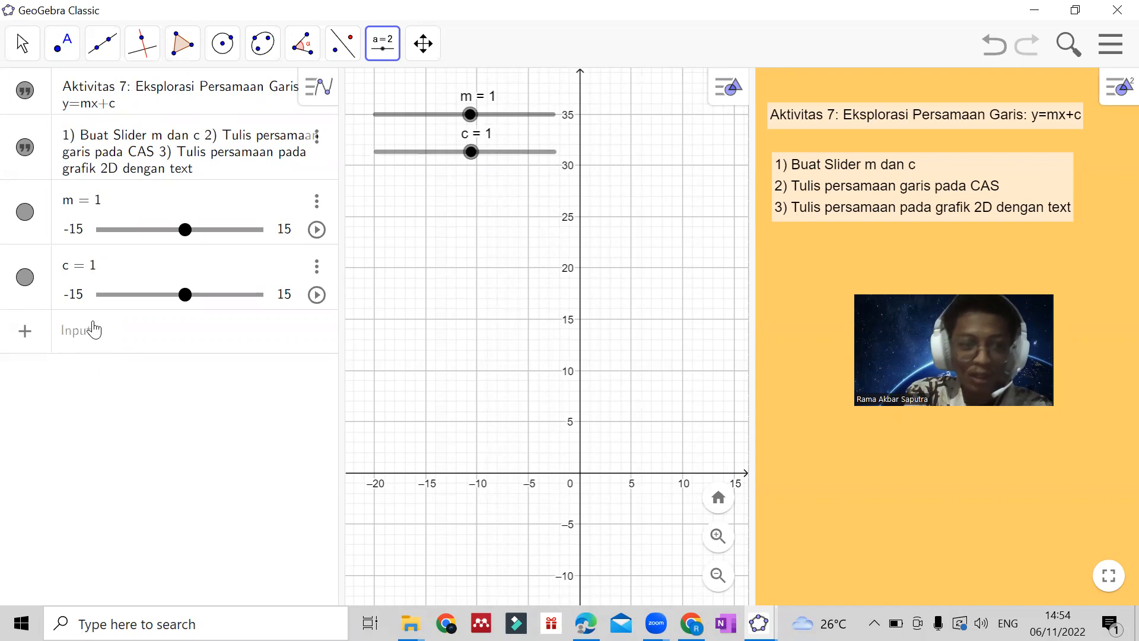
pyautogui.click(91, 329)
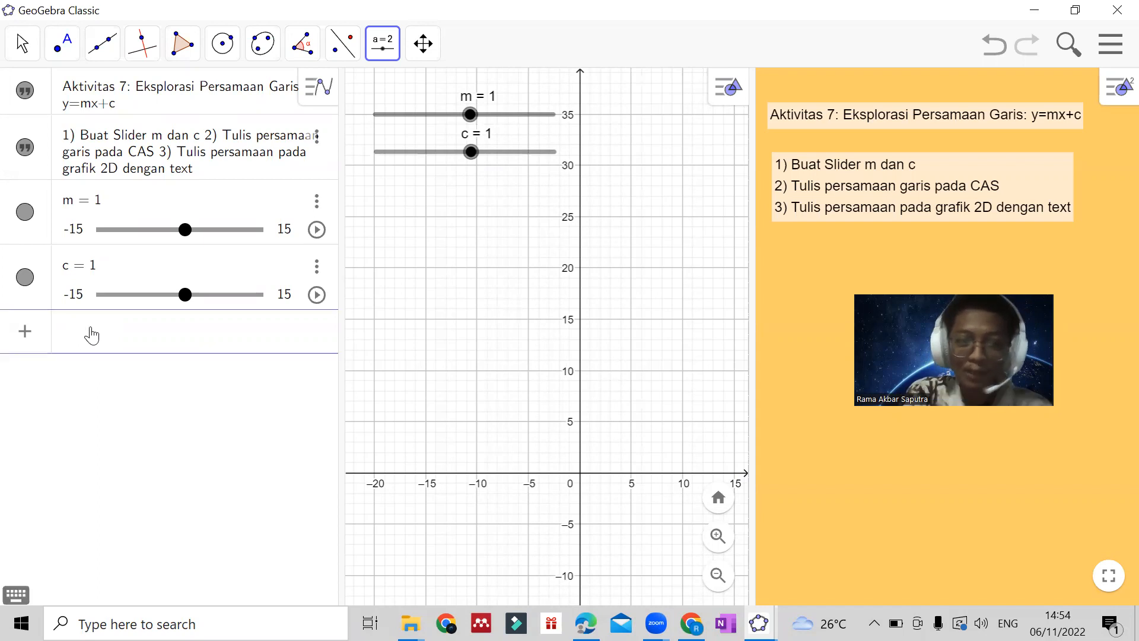
pyautogui.click(311, 88)
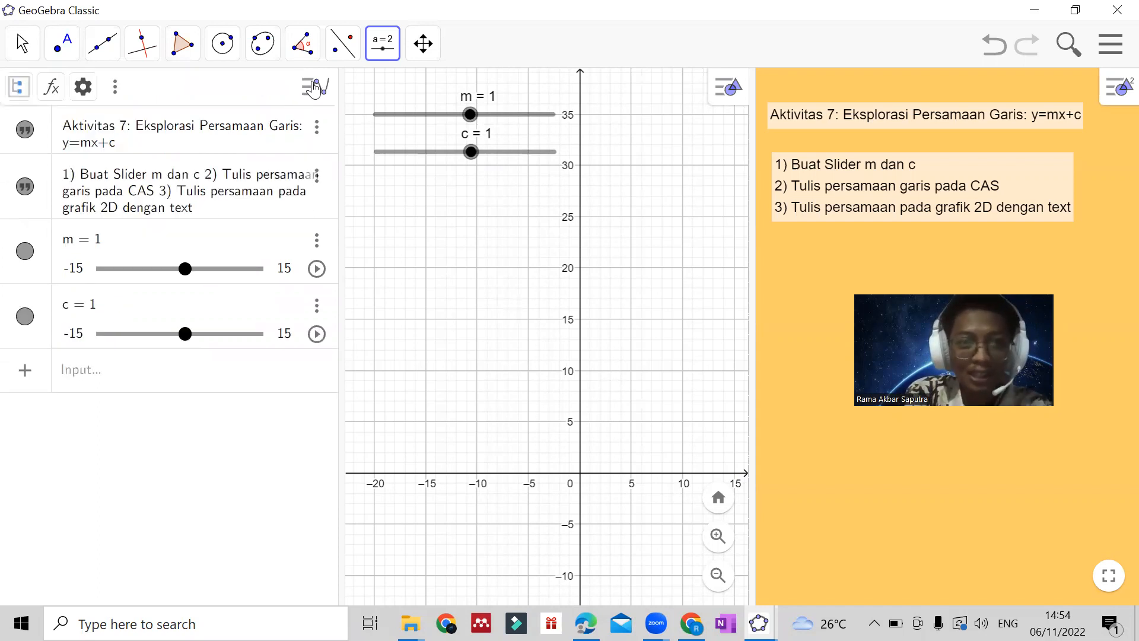
pyautogui.click(314, 87)
pyautogui.click(315, 87)
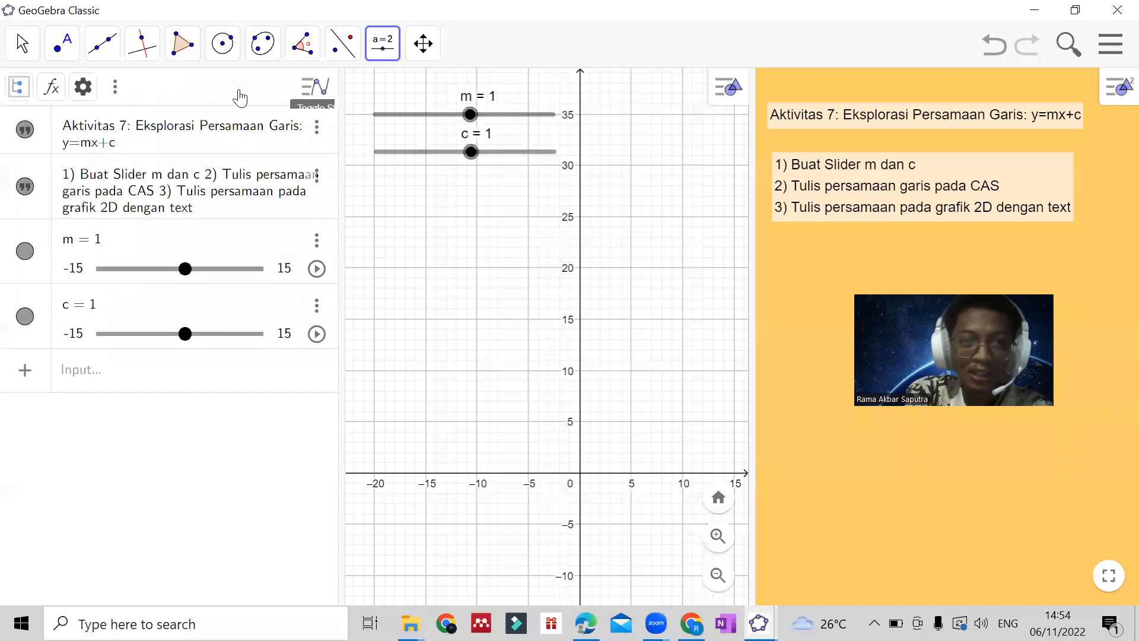
pyautogui.click(113, 87)
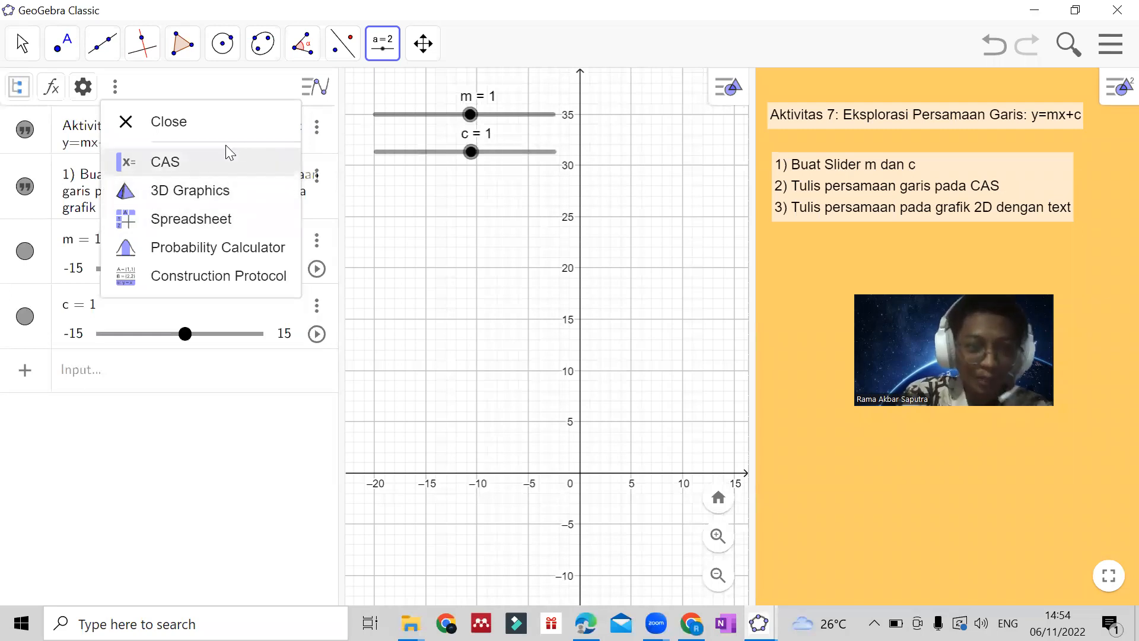
# Enter the line equation y = mx + c as a new algebra expression to plot it.
pyautogui.click(90, 380)
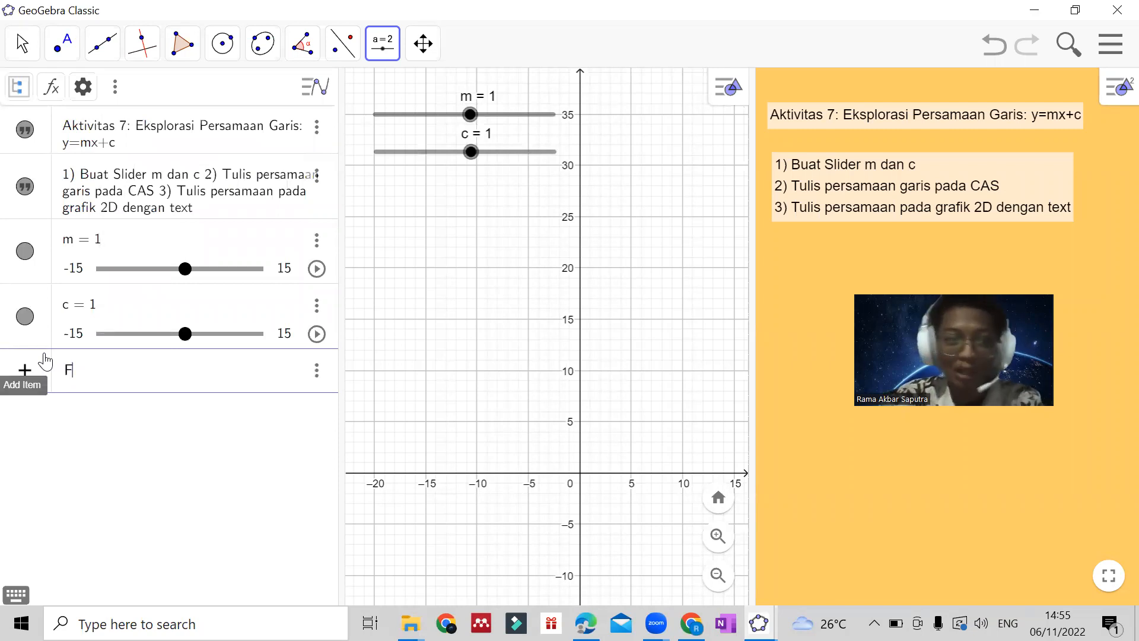
pyautogui.press('BackSpace')
pyautogui.write('Y=')
pyautogui.press('BackSpace')
pyautogui.press('BackSpace')
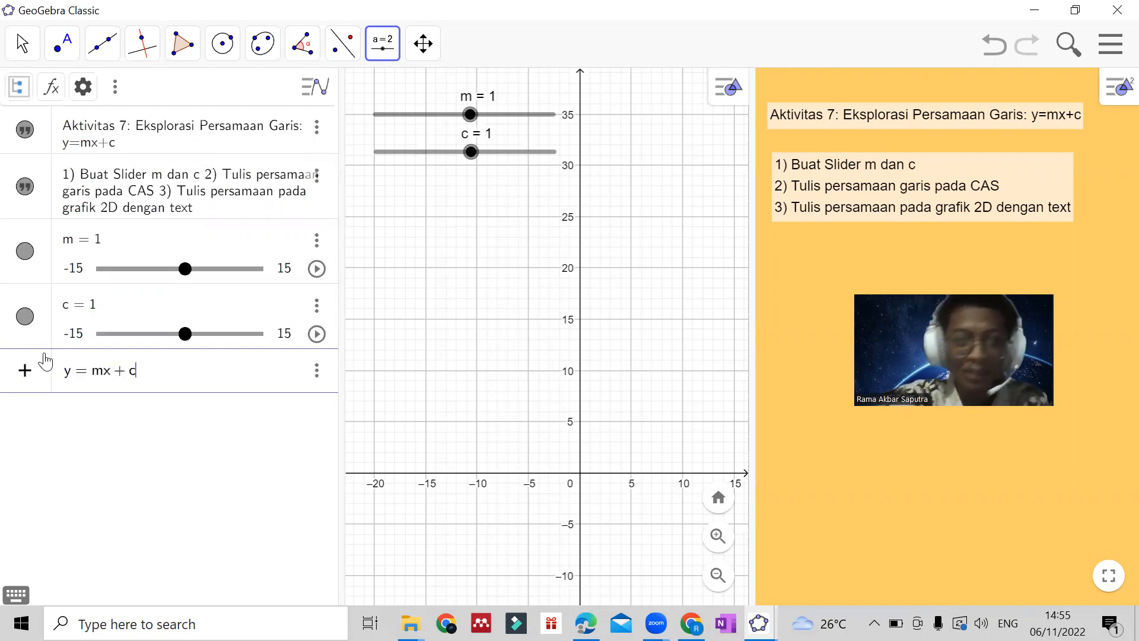
pyautogui.press('Return')
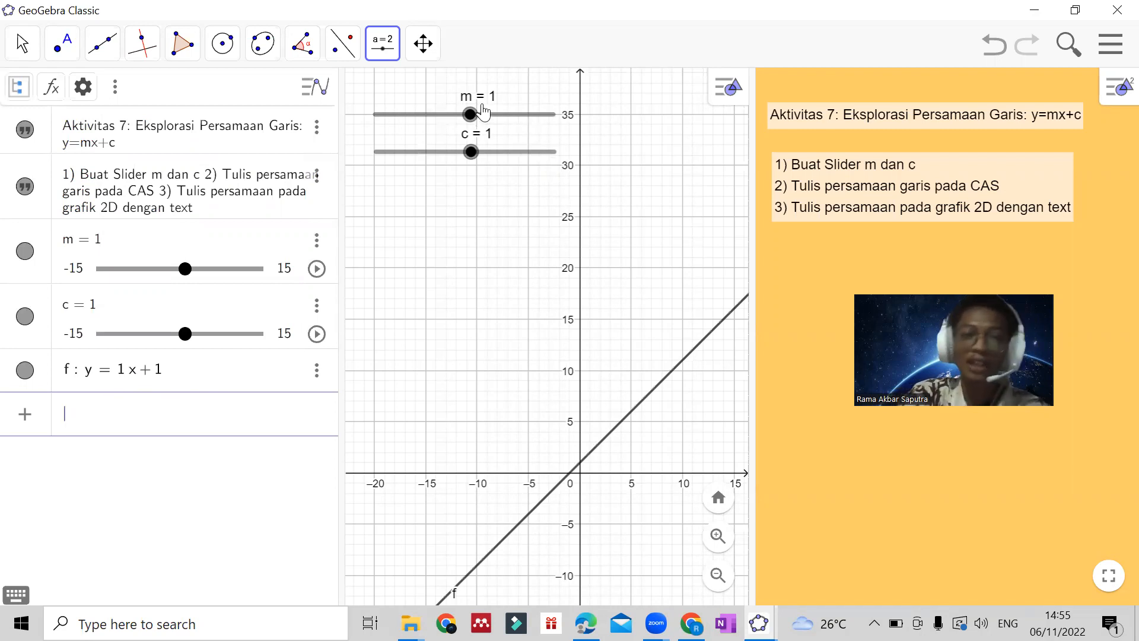
# Set slider m to 10 and slider c to -3 to change the plotted line.
pyautogui.moveTo(473, 119); pyautogui.dragTo(524, 116)
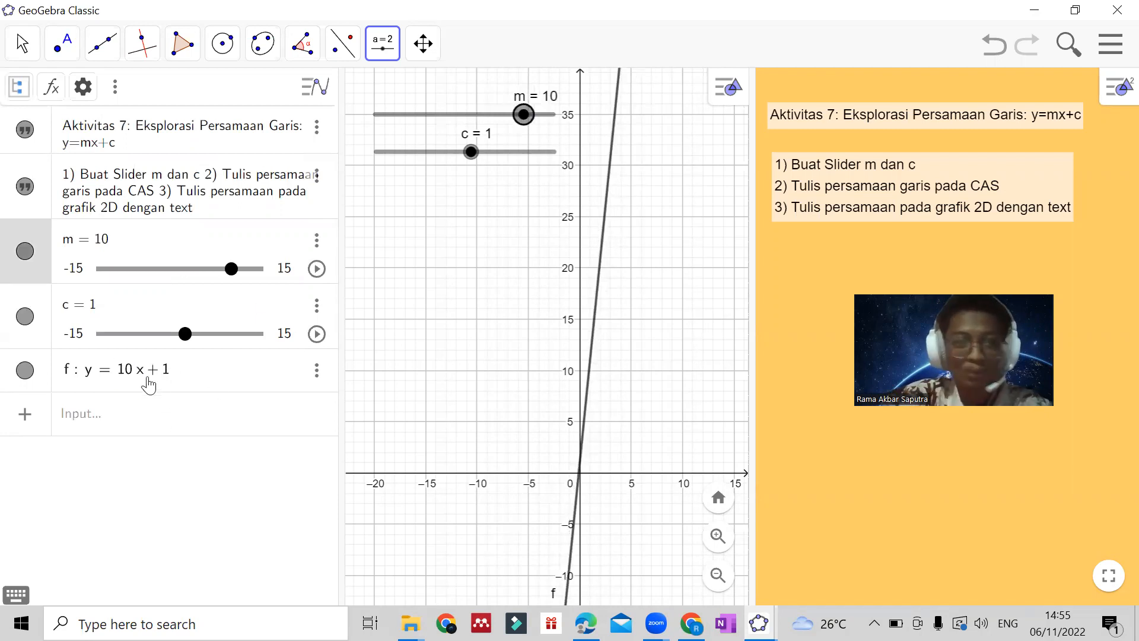
pyautogui.moveTo(467, 159); pyautogui.dragTo(450, 159)
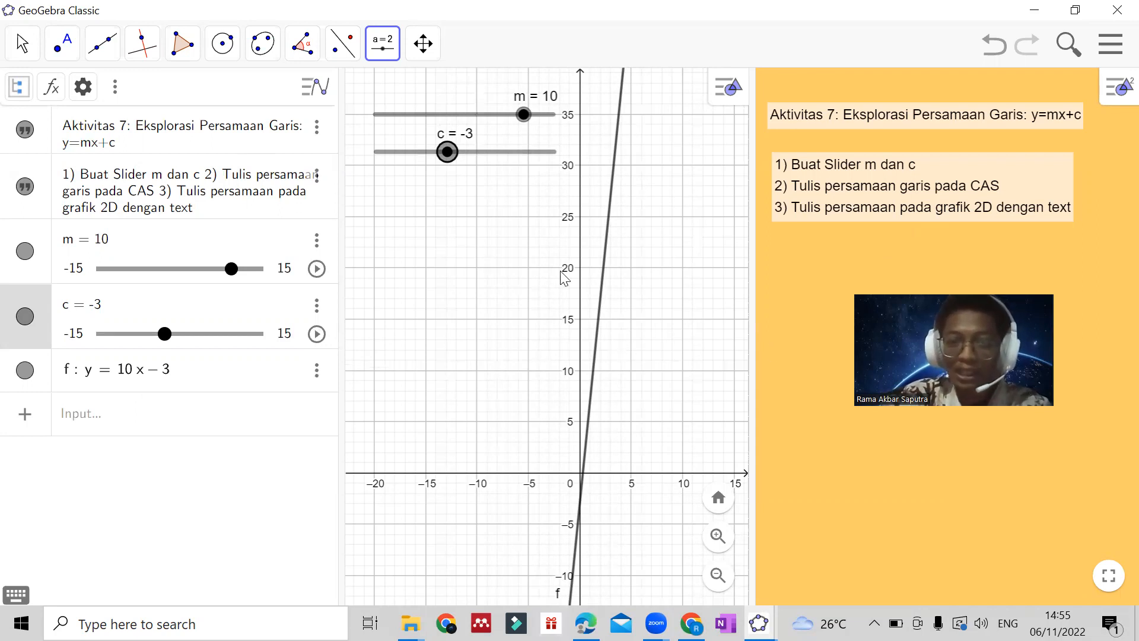
# Insert a dynamic text beside the line reading "Persamaan garis:" followed by the linked object f.
pyautogui.click(382, 43)
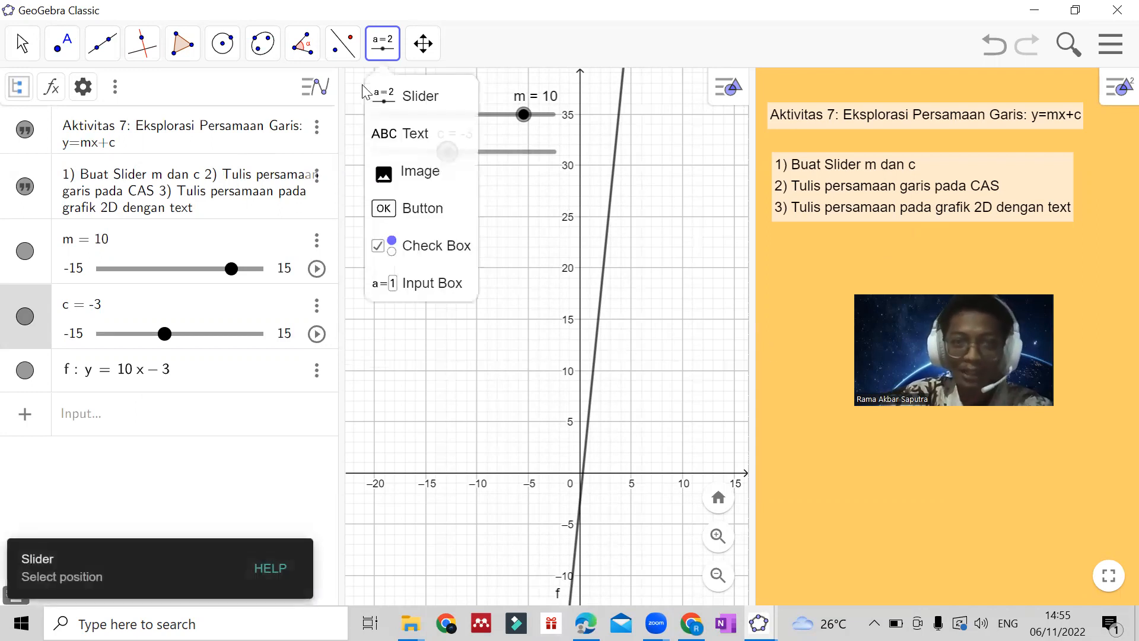
pyautogui.click(389, 116)
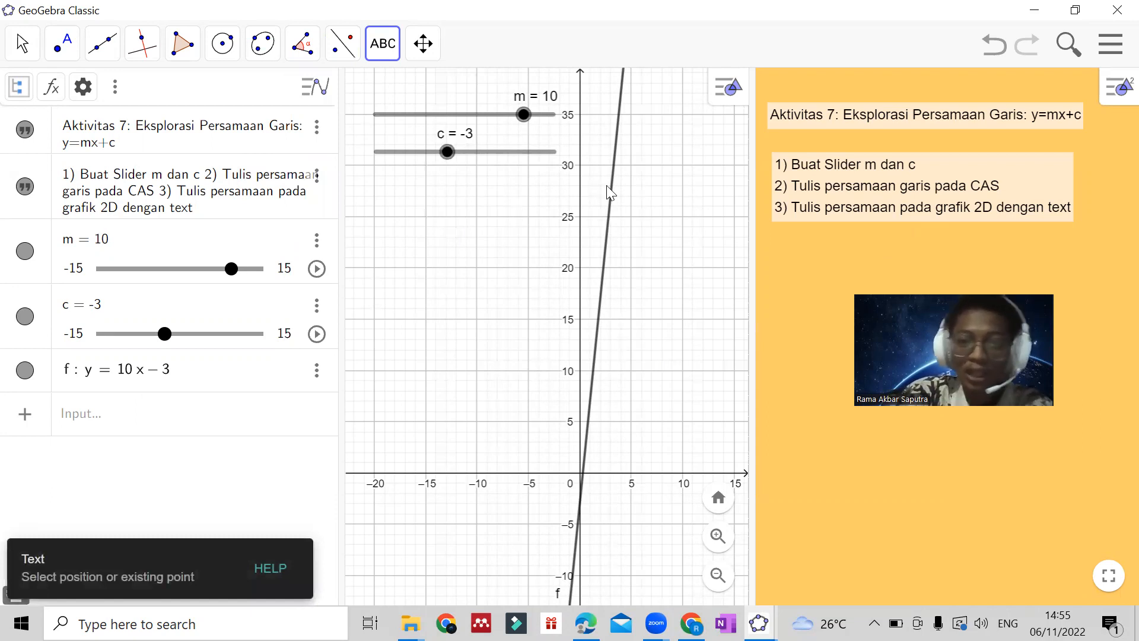
pyautogui.click(640, 196)
pyautogui.click(516, 285)
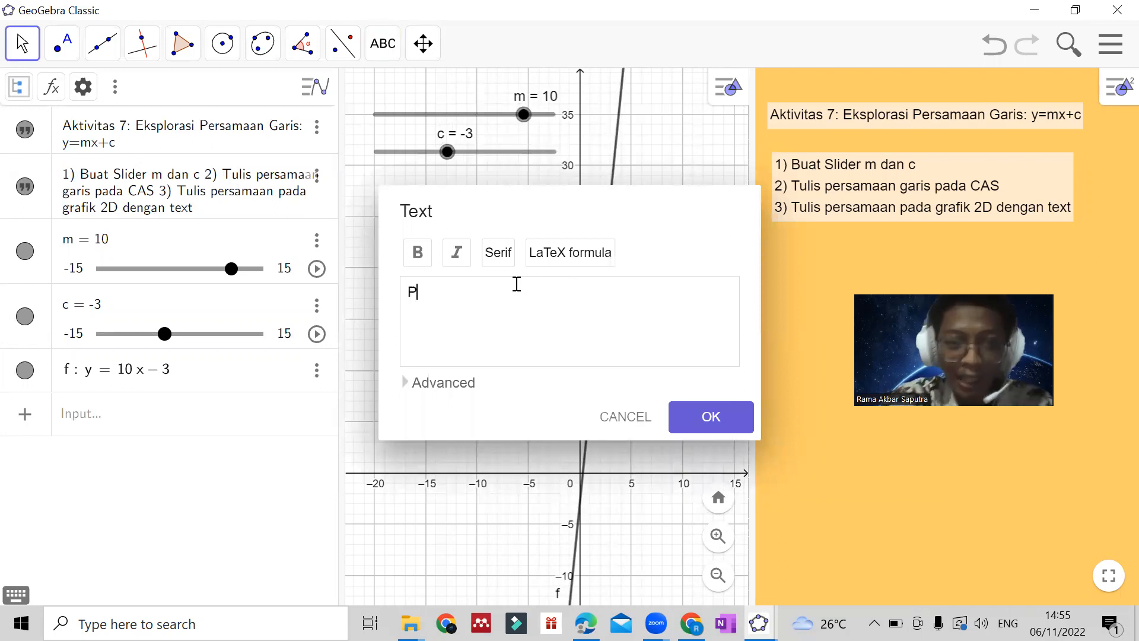
pyautogui.write('Persamaan garis:')
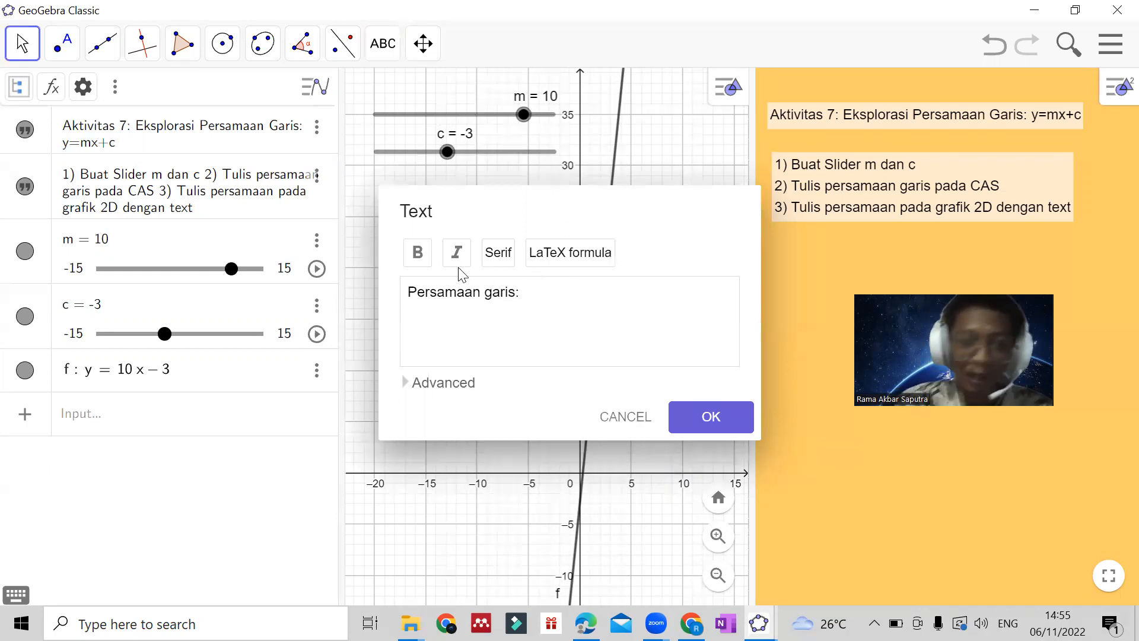
pyautogui.click(439, 384)
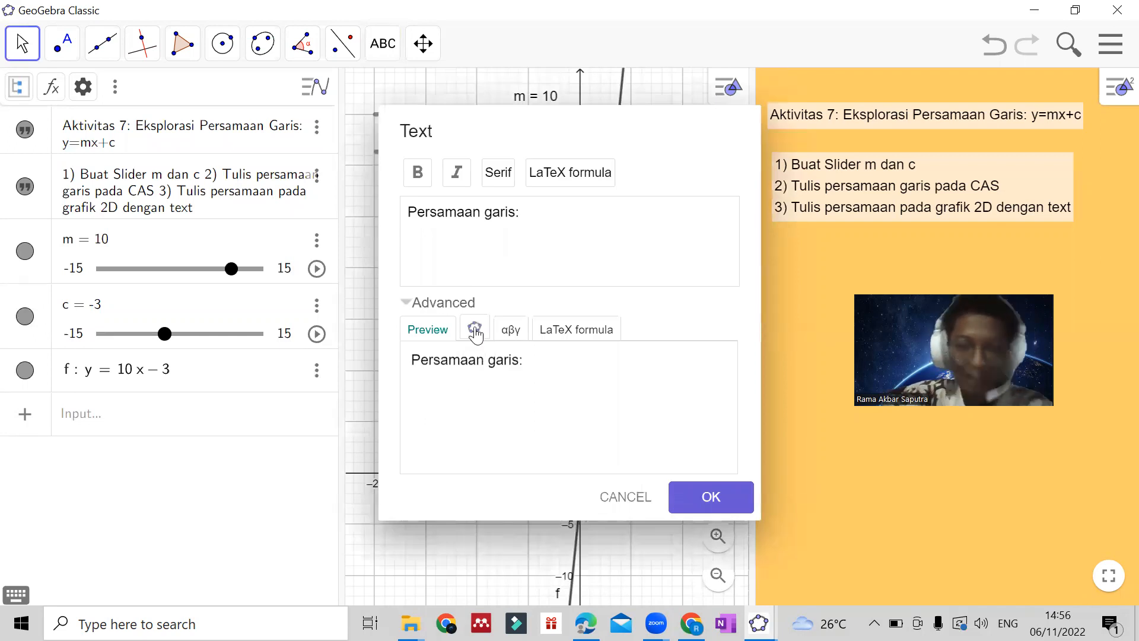
pyautogui.click(475, 331)
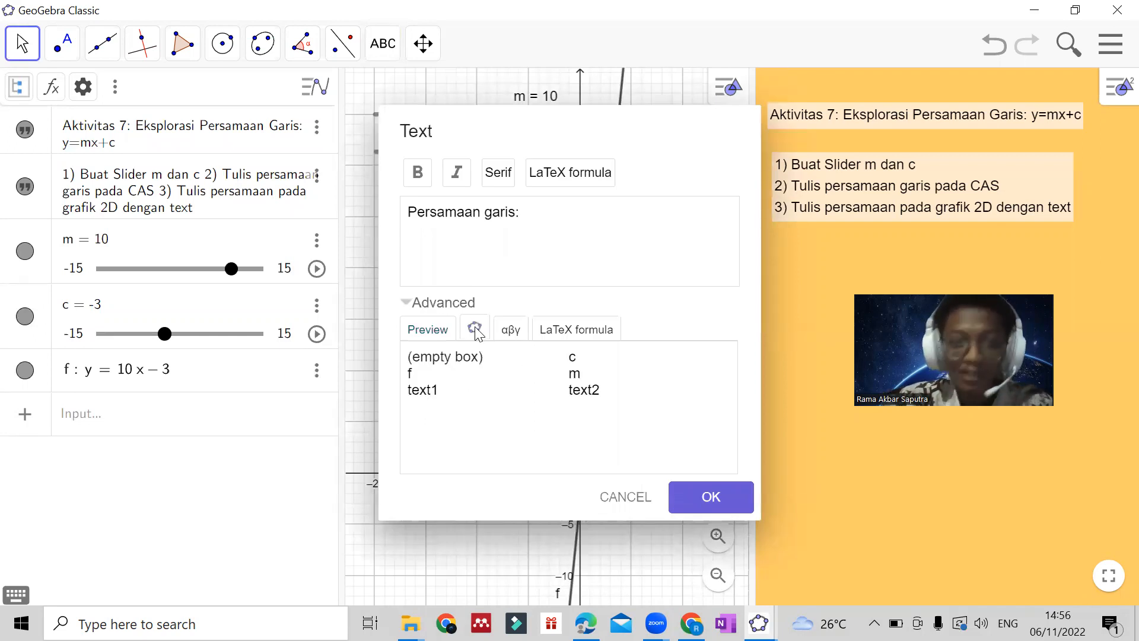
pyautogui.click(411, 374)
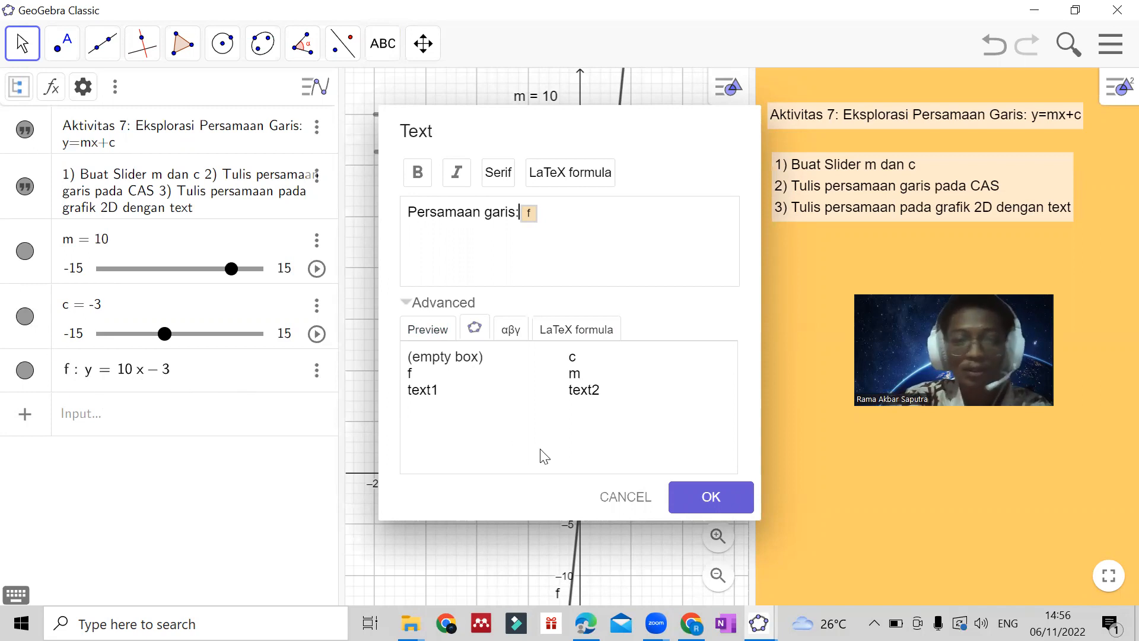
pyautogui.click(726, 494)
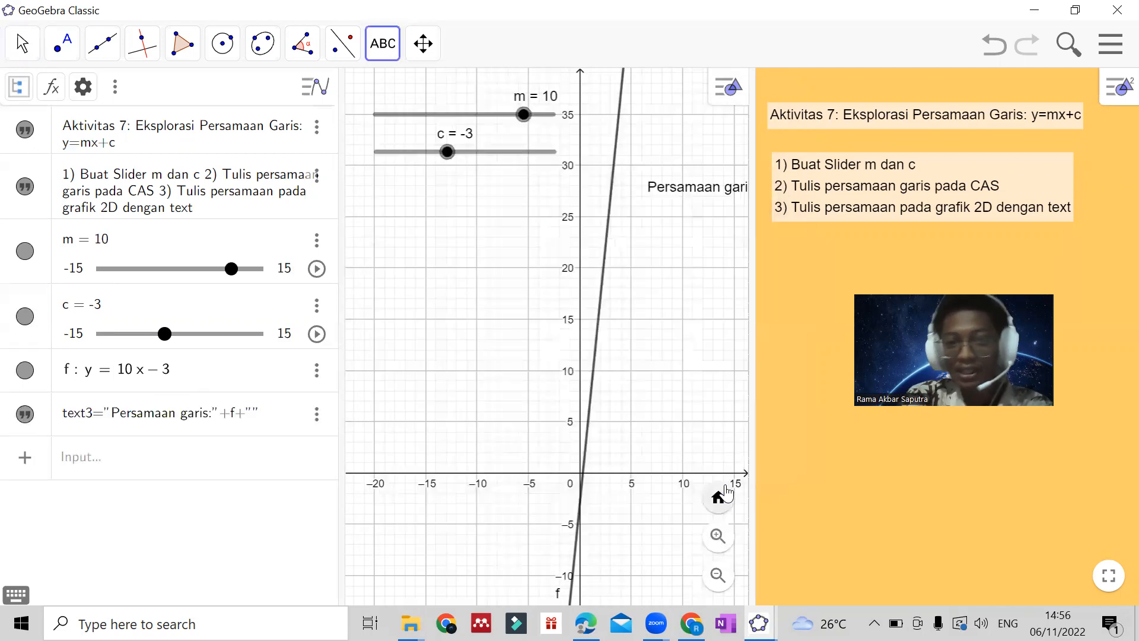
pyautogui.click(741, 255)
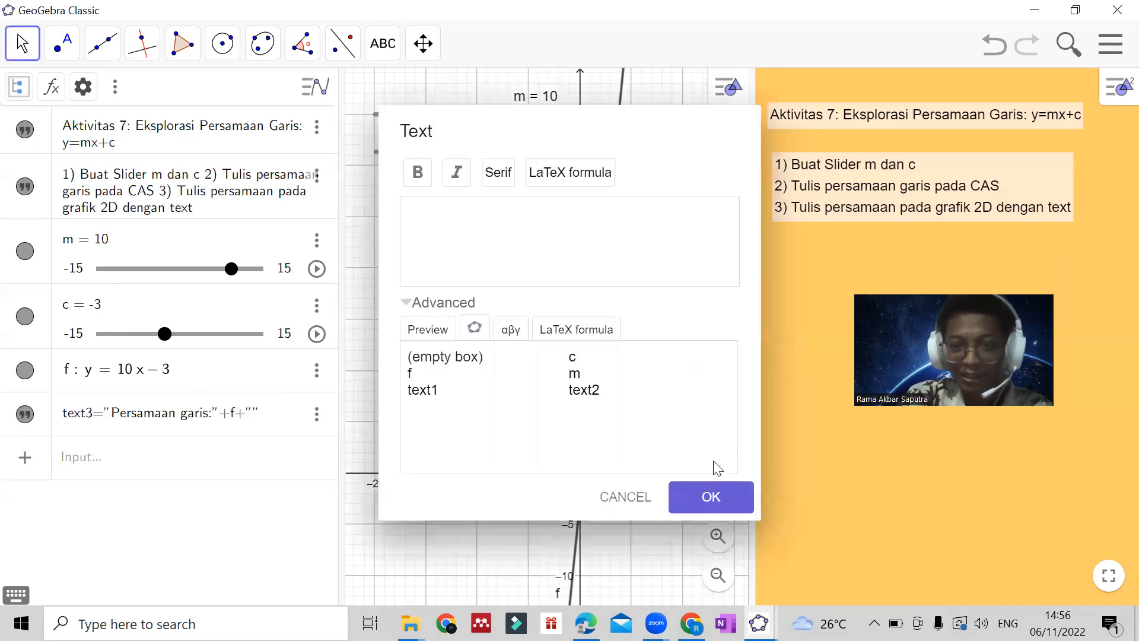
pyautogui.click(630, 512)
# Set slider m to -7 and move the equation label up to about slider c's height in a widened Graphics view.
pyautogui.click(22, 42)
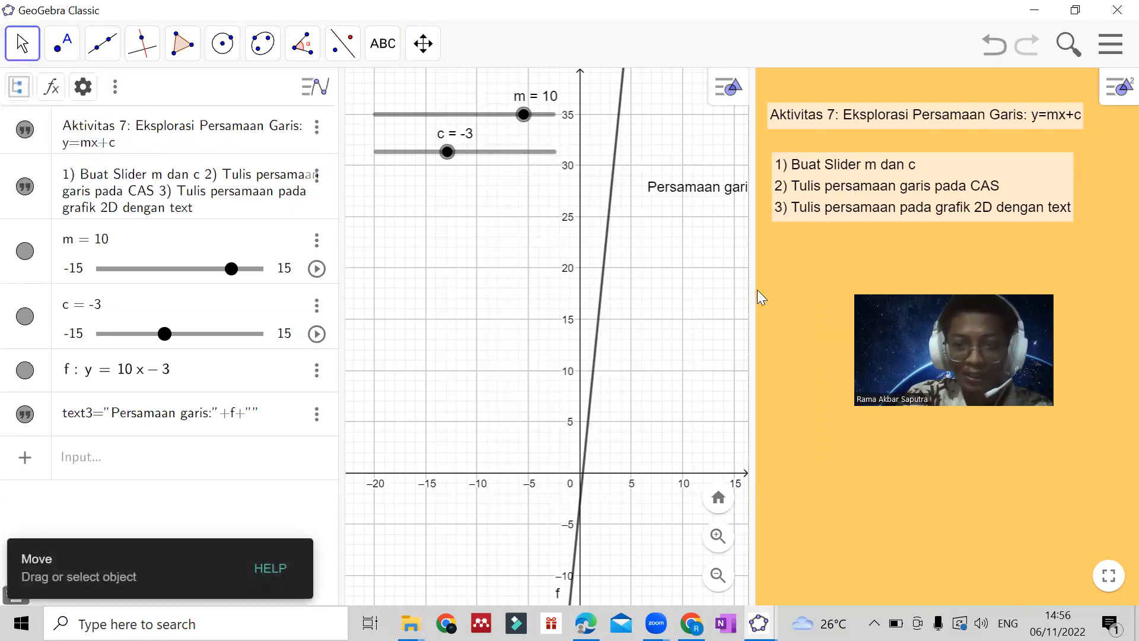
pyautogui.moveTo(754, 305); pyautogui.dragTo(893, 299)
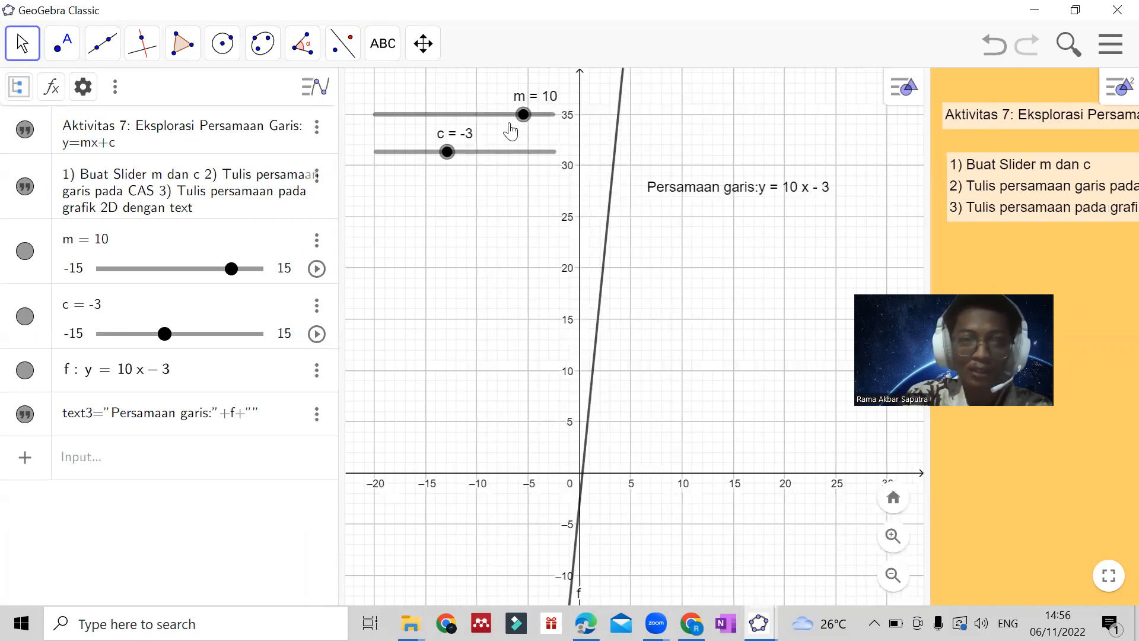
pyautogui.moveTo(523, 121); pyautogui.dragTo(424, 125)
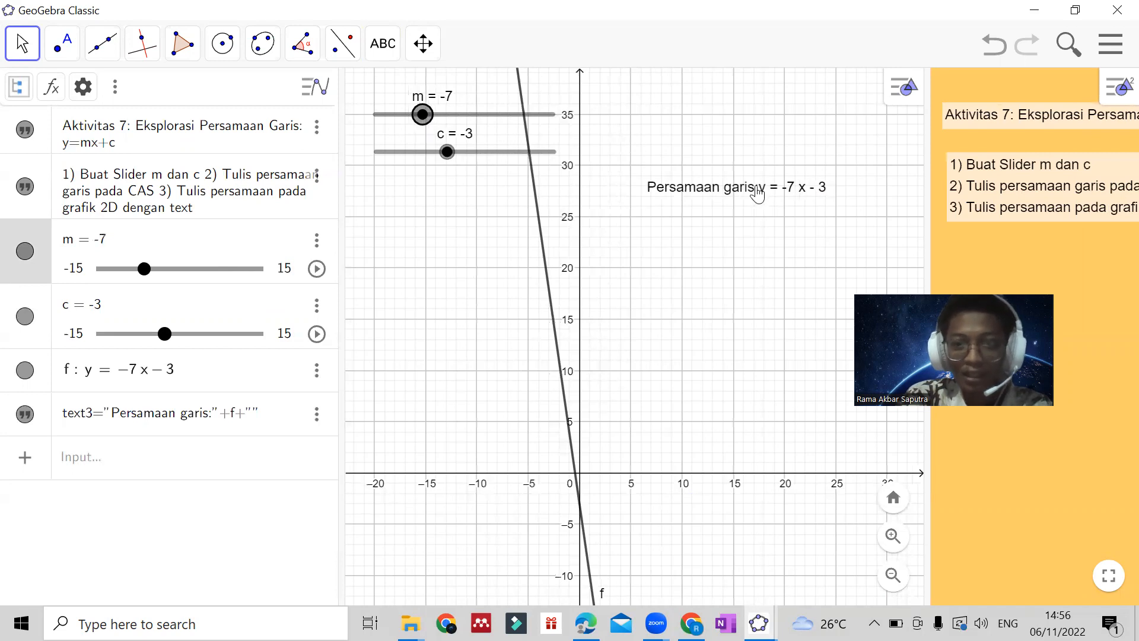
pyautogui.moveTo(734, 198); pyautogui.dragTo(734, 149)
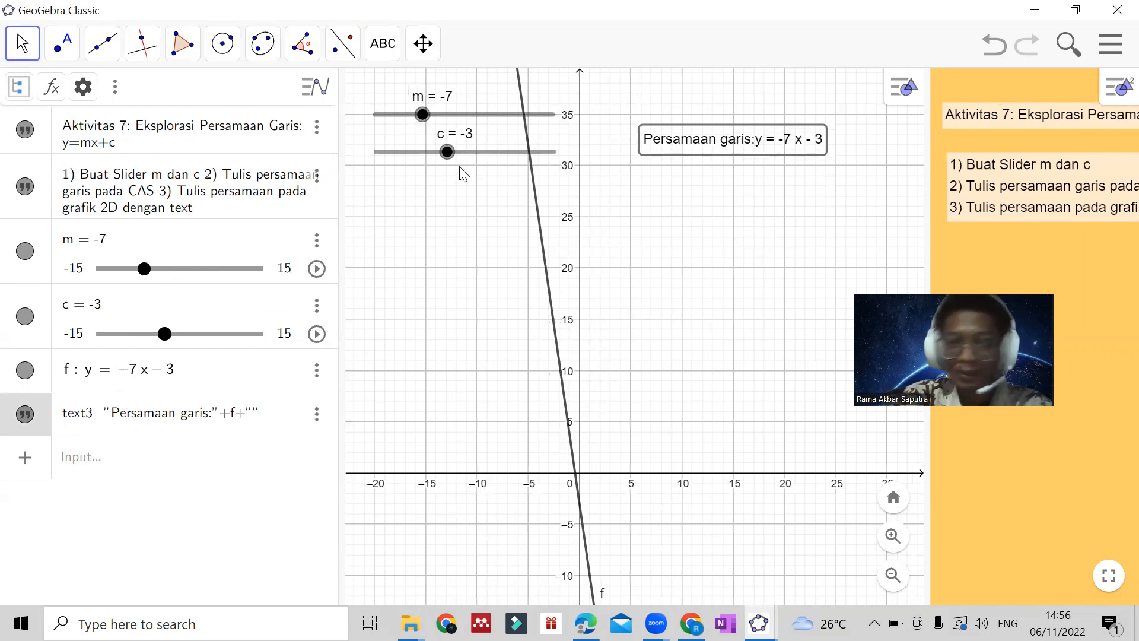
# Try slider m at 0 and at 1 to compare the slope of the plotted line.
pyautogui.moveTo(418, 118); pyautogui.dragTo(462, 128)
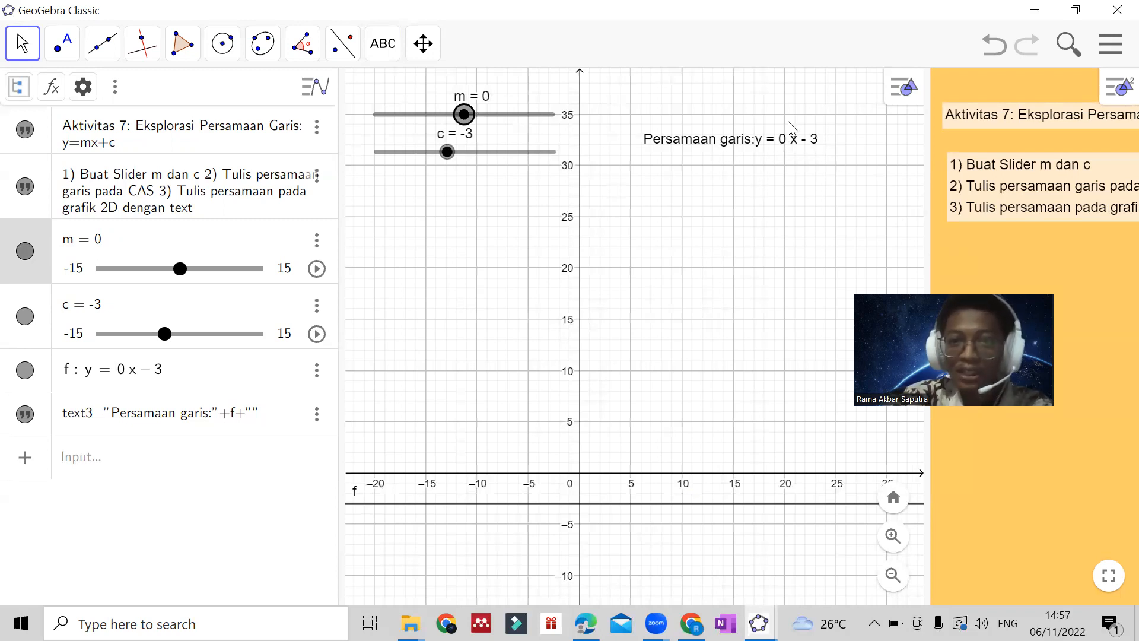
pyautogui.click(893, 546)
pyautogui.click(892, 546)
pyautogui.moveTo(668, 347); pyautogui.dragTo(668, 323)
pyautogui.moveTo(541, 461); pyautogui.dragTo(578, 458)
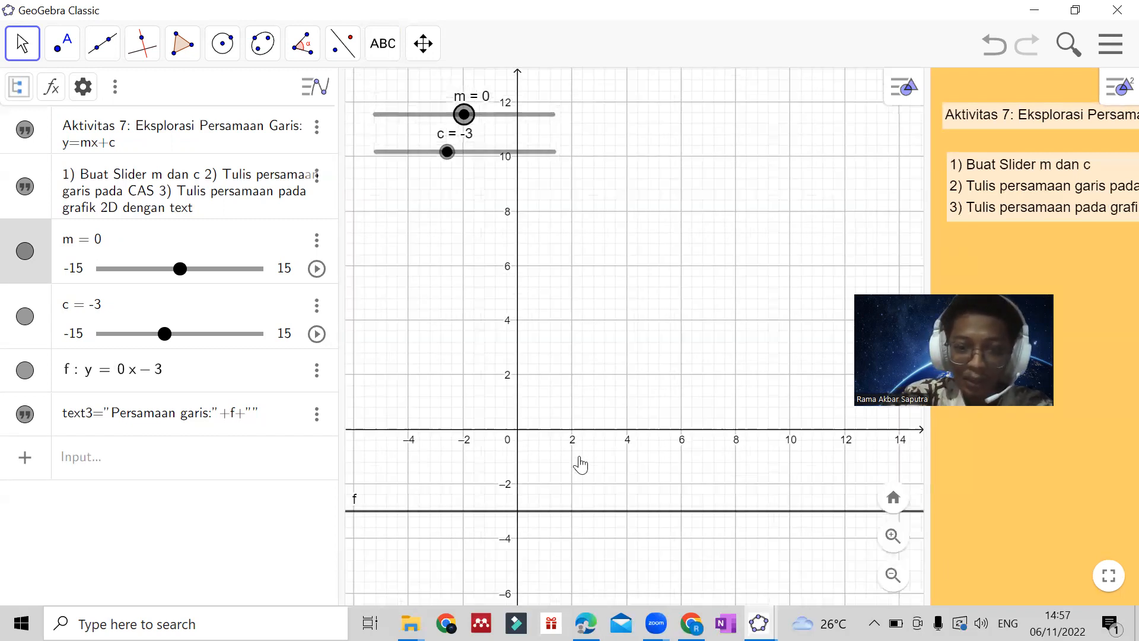
pyautogui.click(893, 536)
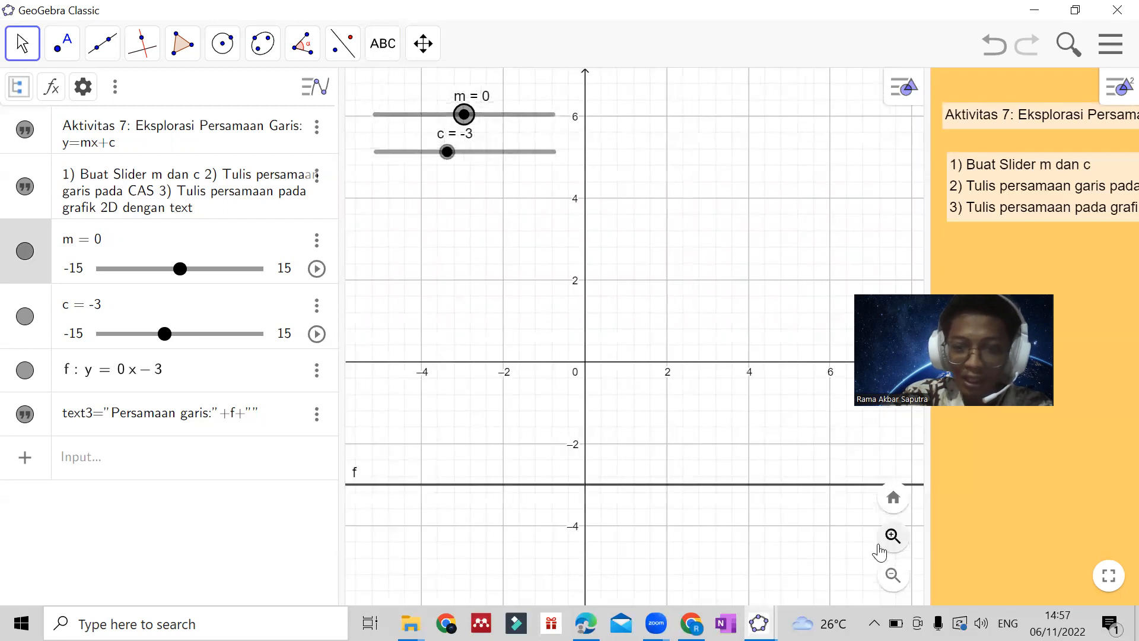
pyautogui.click(880, 549)
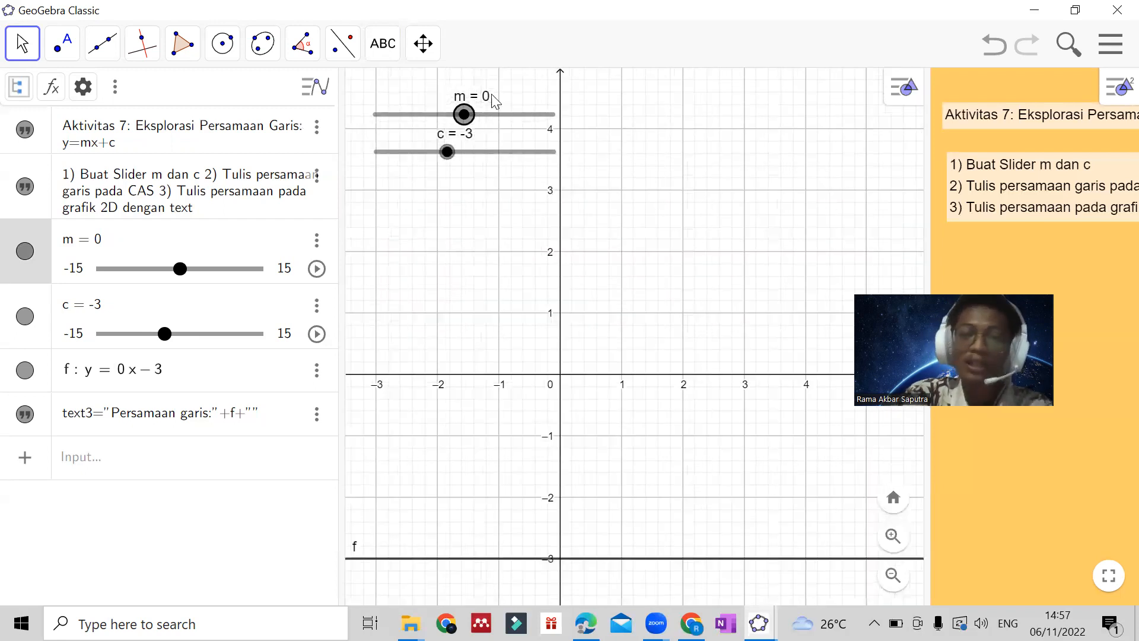
pyautogui.moveTo(468, 116); pyautogui.dragTo(471, 115)
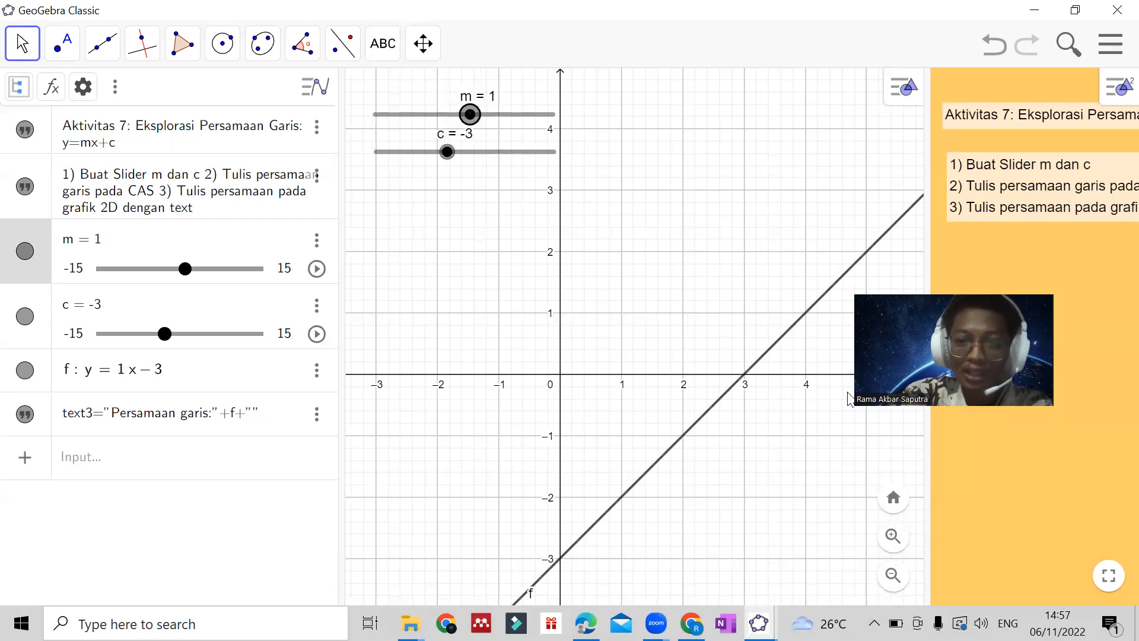
# Reposition the equation label at about y = 27, between the y-axis and the plotted line.
pyautogui.click(896, 568)
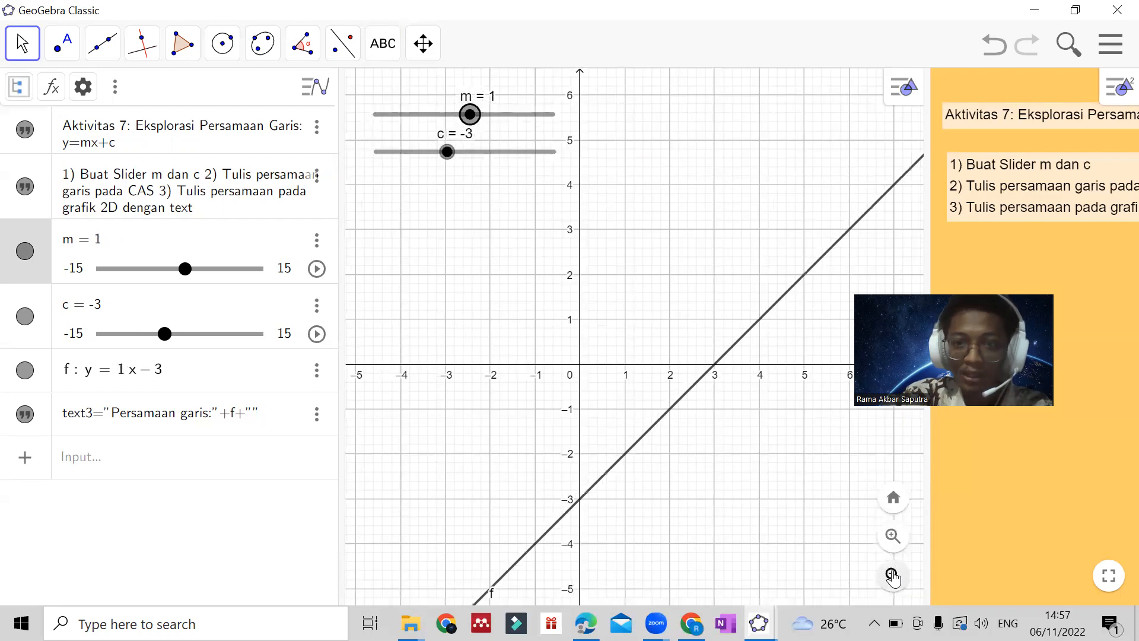
pyautogui.click(893, 575)
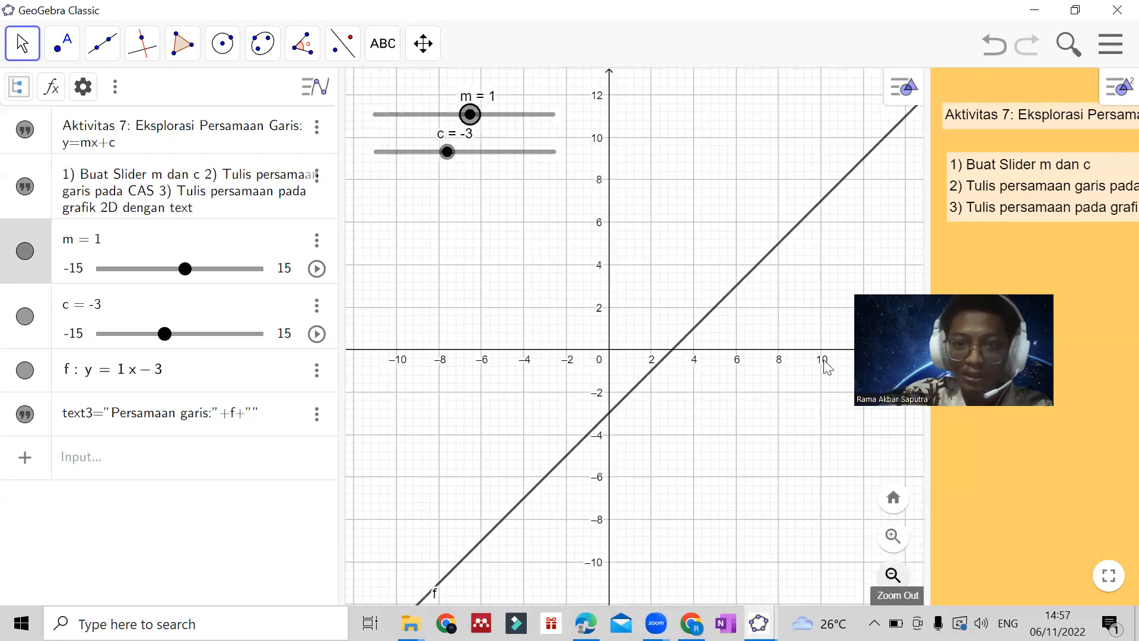
pyautogui.hotkey('ctrl', '-')
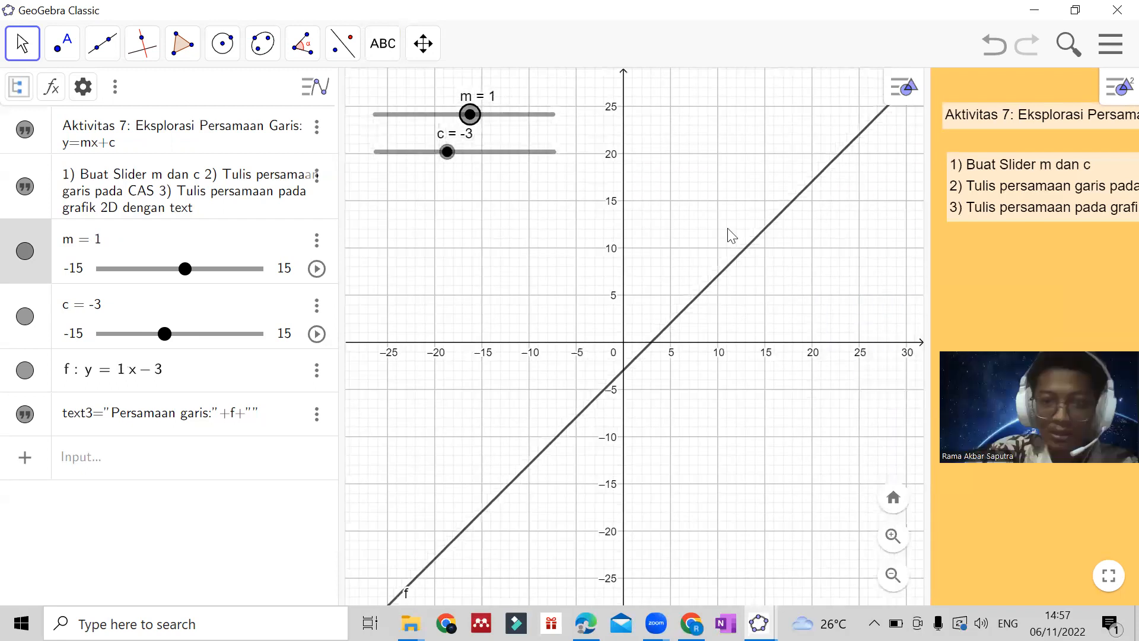
pyautogui.moveTo(705, 206); pyautogui.dragTo(633, 297)
pyautogui.moveTo(717, 134); pyautogui.dragTo(702, 181)
pyautogui.moveTo(682, 231); pyautogui.dragTo(676, 306)
pyautogui.moveTo(724, 233)
pyautogui.mouseDown()
pyautogui.moveTo(705, 236)
pyautogui.moveTo(726, 236)
pyautogui.mouseUp()
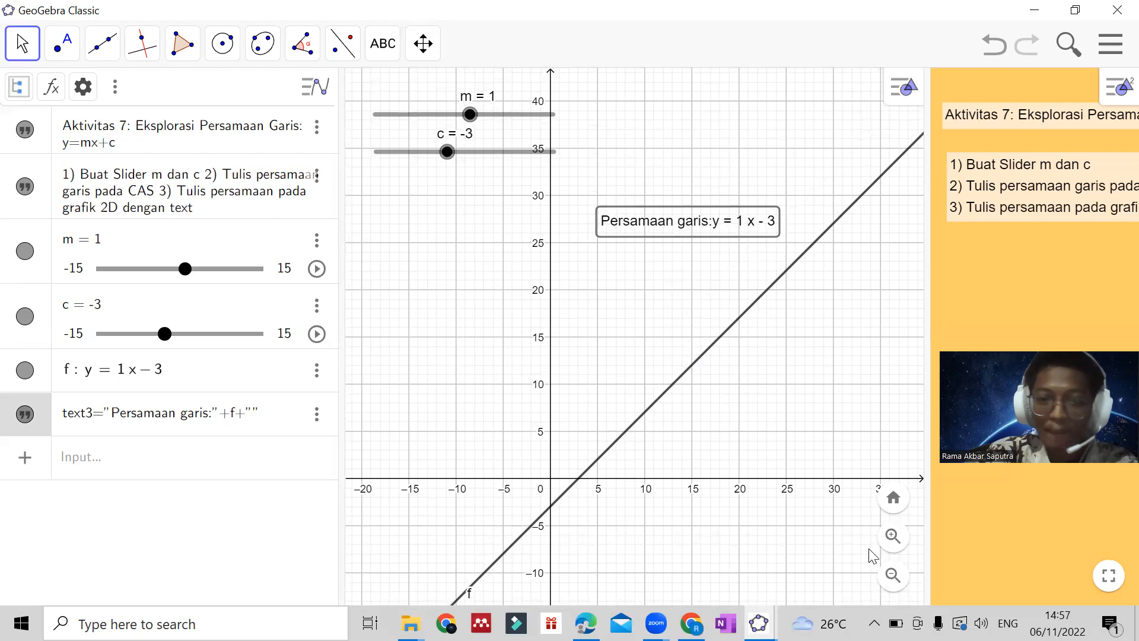
# Set slider m to 4 and slider c to 13 to change the line's slope and y-intercept.
pyautogui.click(894, 509)
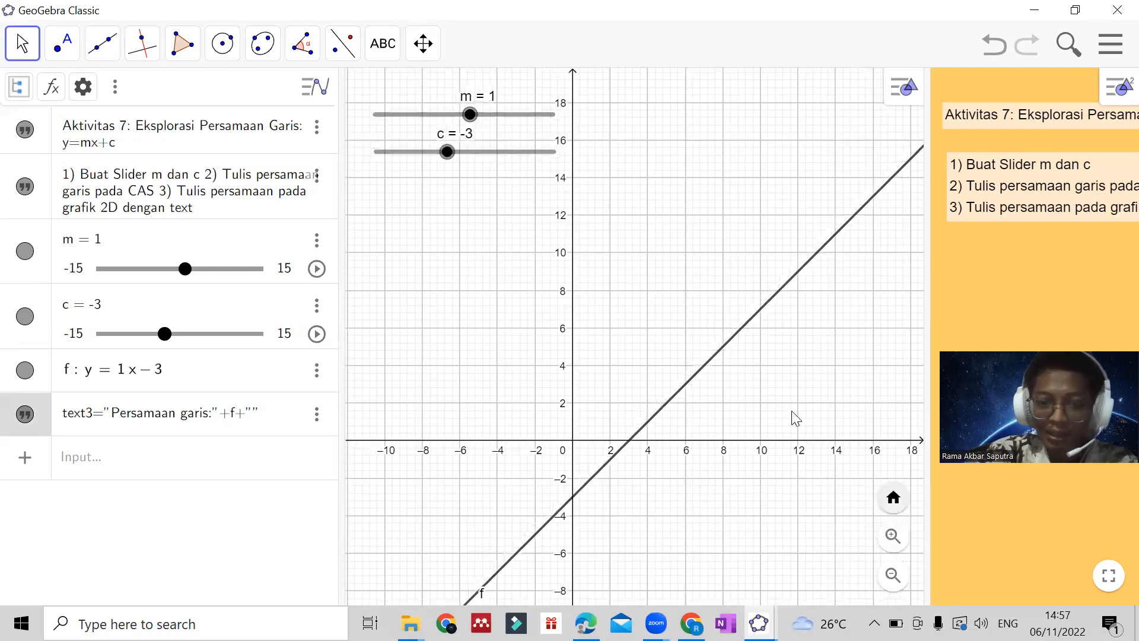
pyautogui.click(892, 537)
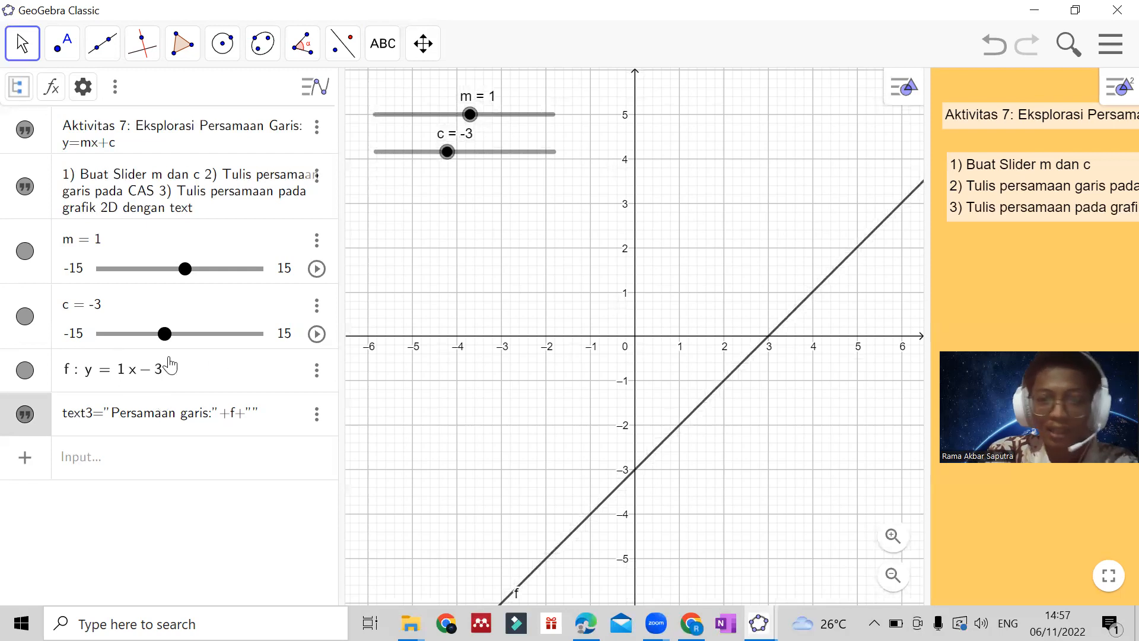
pyautogui.moveTo(476, 123); pyautogui.dragTo(472, 153)
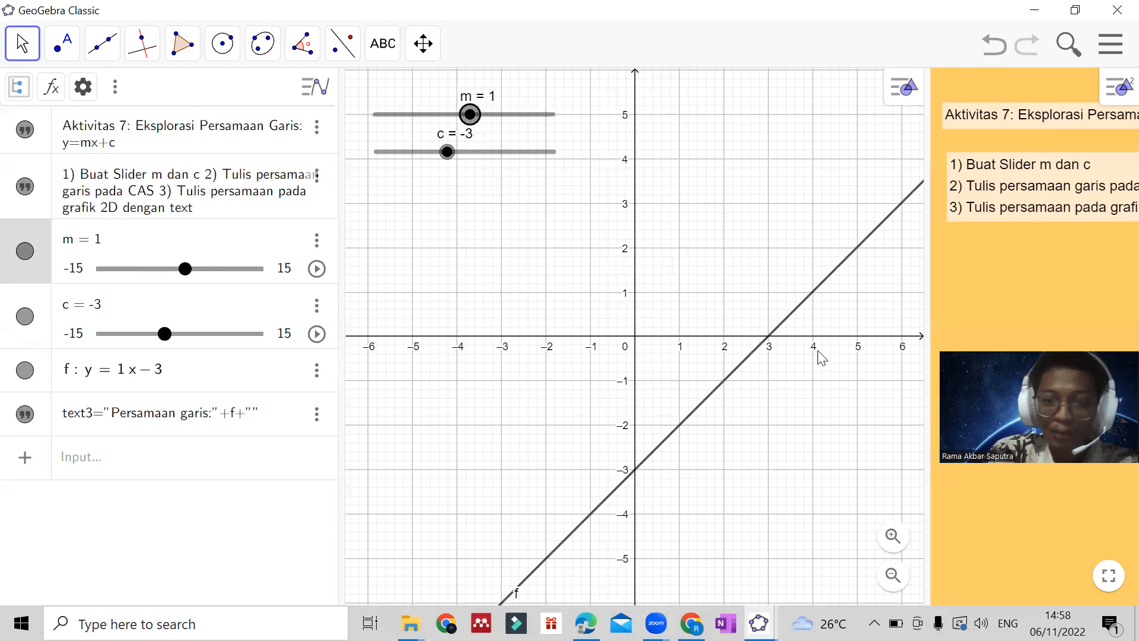
pyautogui.moveTo(470, 115); pyautogui.dragTo(542, 185)
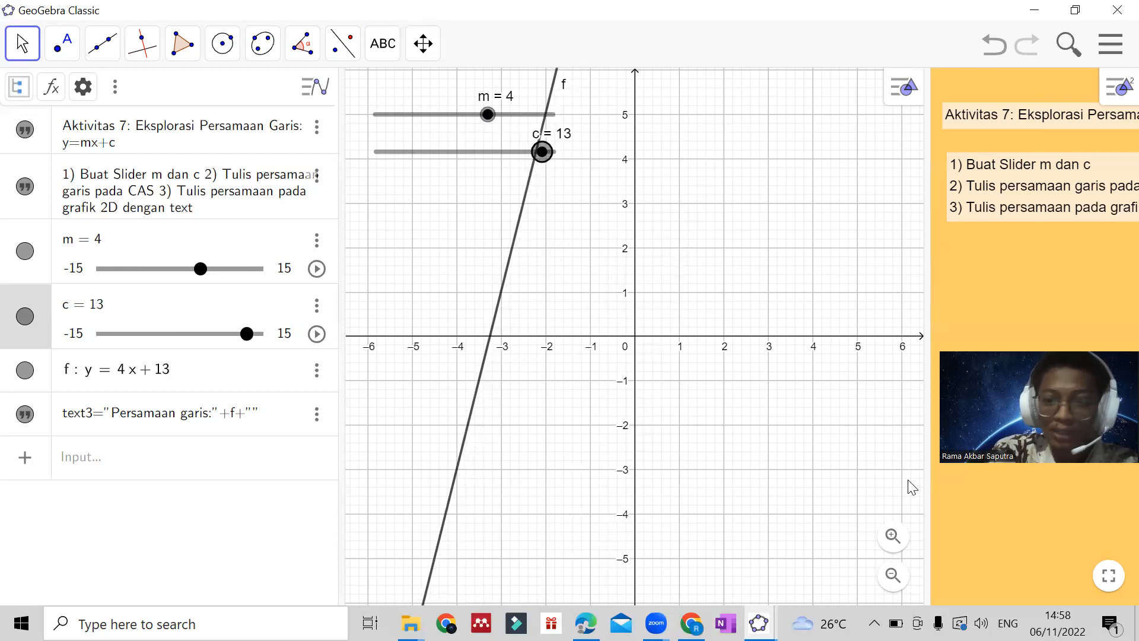
# Set slider m to 2 and narrow the Graphics view so the activity instructions fit in full.
pyautogui.click(893, 540)
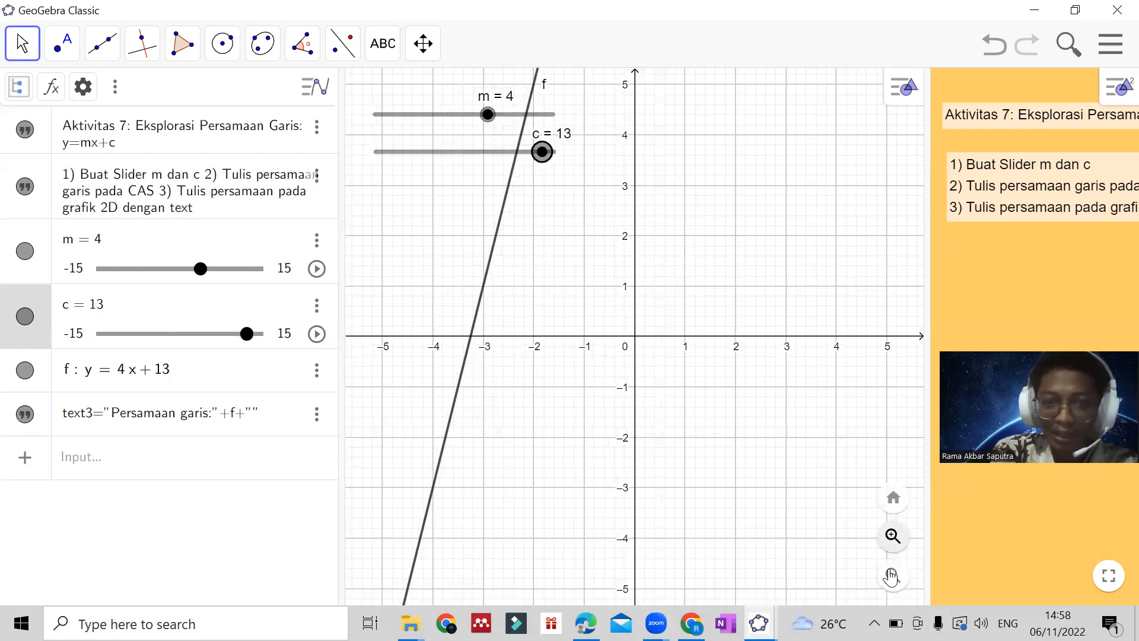
pyautogui.click(891, 575)
pyautogui.click(892, 575)
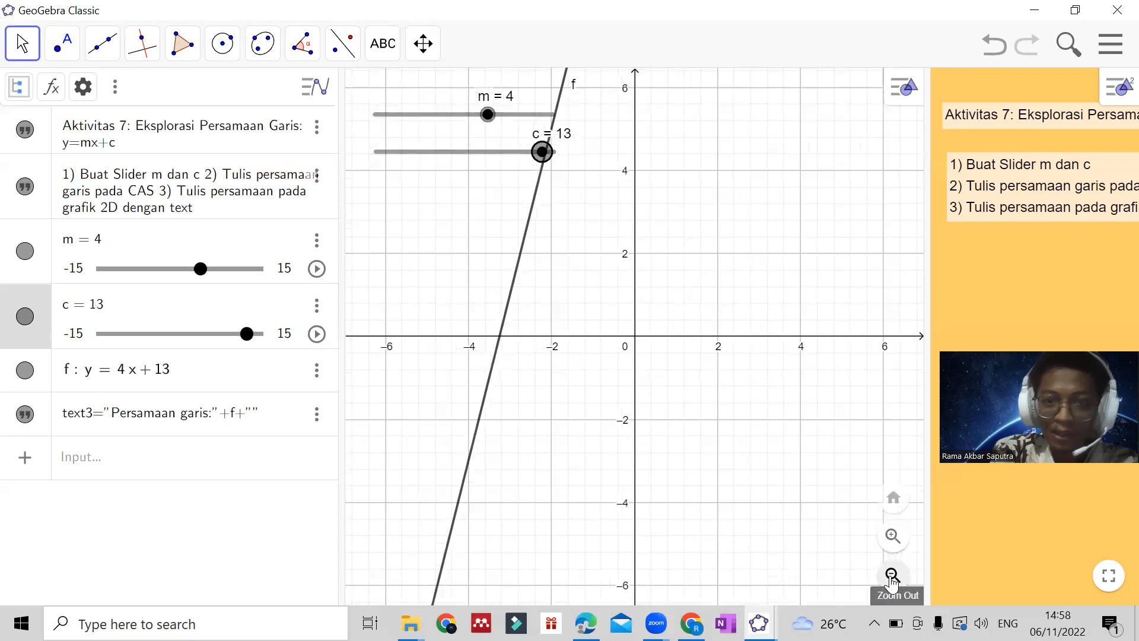
pyautogui.click(892, 575)
pyautogui.scroll(-4, 675, 302)
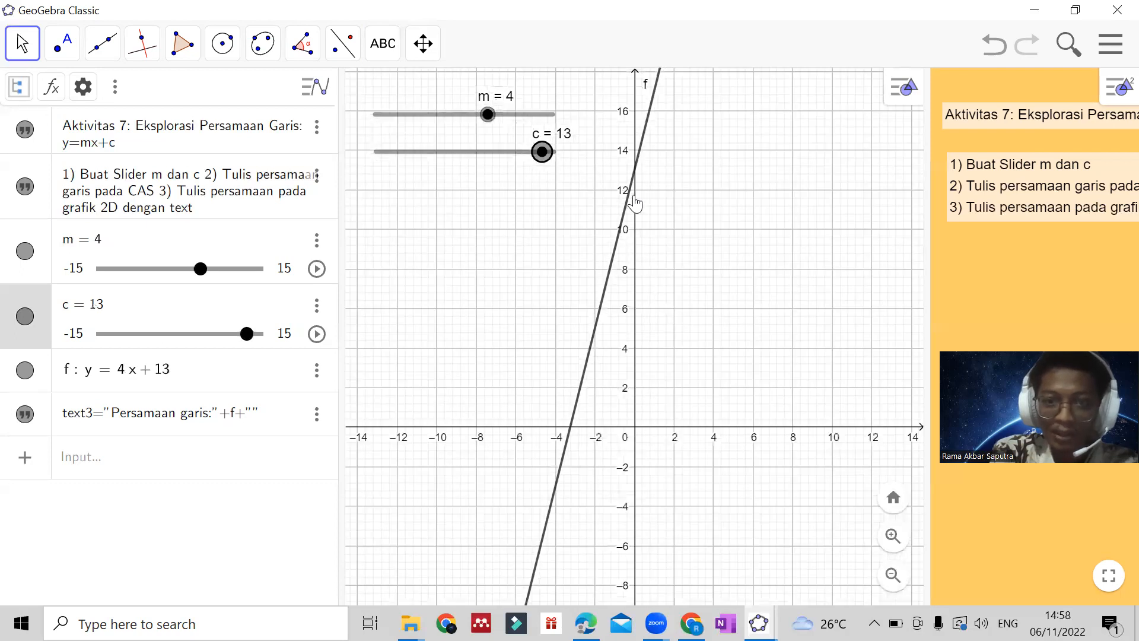
pyautogui.moveTo(638, 205); pyautogui.dragTo(639, 232)
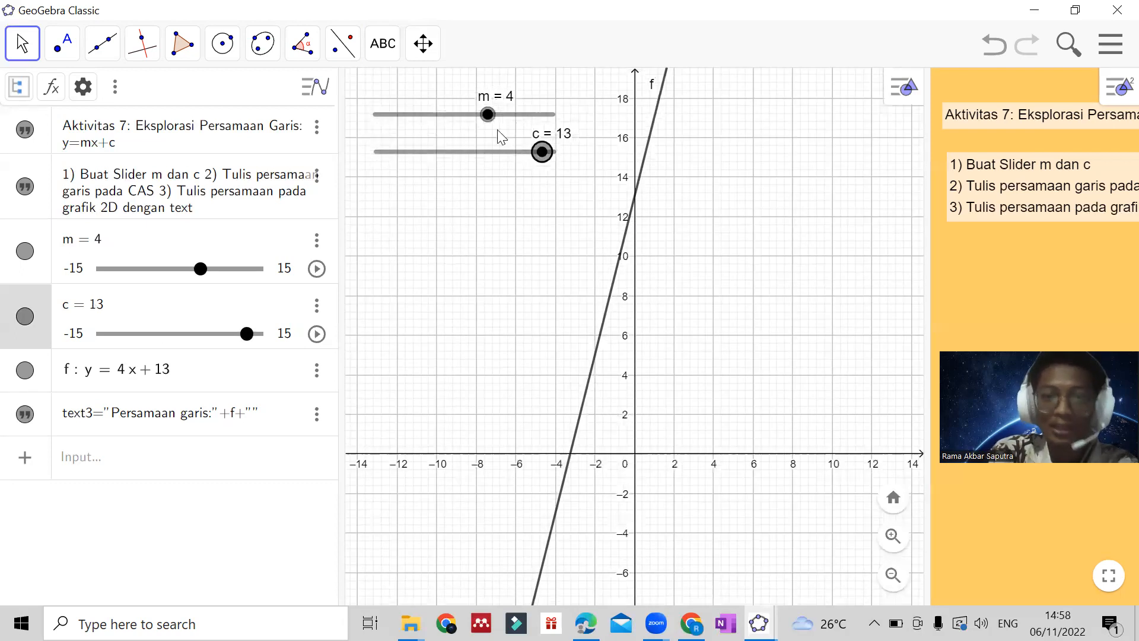
pyautogui.moveTo(489, 119)
pyautogui.mouseDown()
pyautogui.moveTo(570, 115)
pyautogui.moveTo(427, 116)
pyautogui.moveTo(482, 117)
pyautogui.moveTo(468, 135)
pyautogui.moveTo(514, 134)
pyautogui.moveTo(535, 116)
pyautogui.moveTo(427, 127)
pyautogui.moveTo(485, 124)
pyautogui.moveTo(475, 127)
pyautogui.mouseUp()
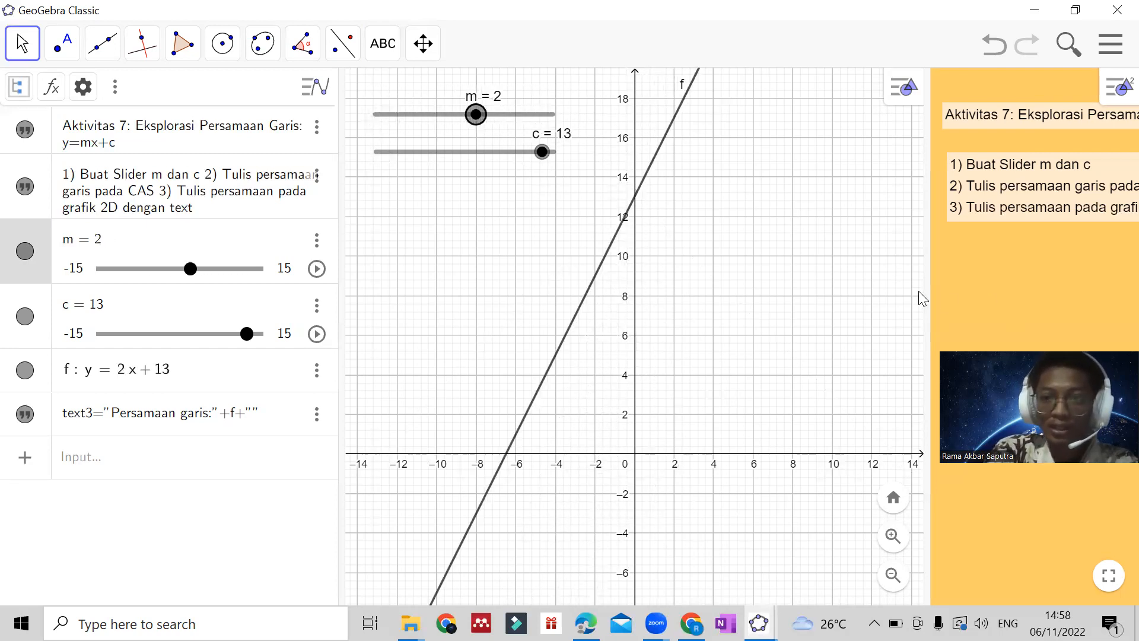
pyautogui.moveTo(926, 289); pyautogui.dragTo(734, 297)
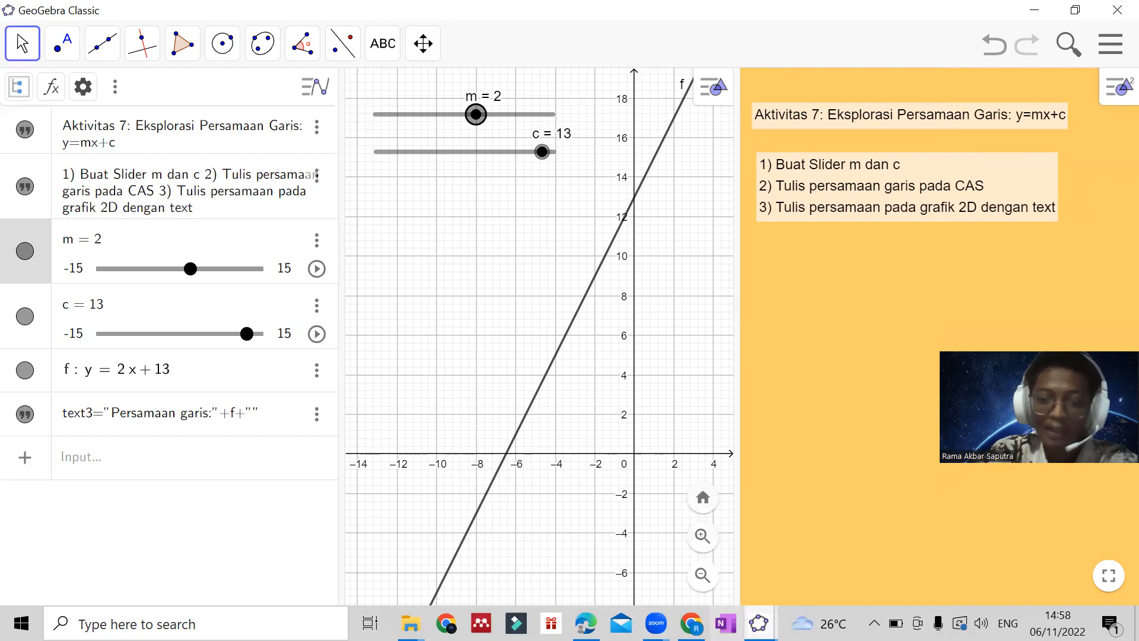
# Switch to the other GeoGebra Classic window with Aktivitas 8 and narrow its Graphics view to enlarge the instructions area.
pyautogui.moveTo(759, 623)
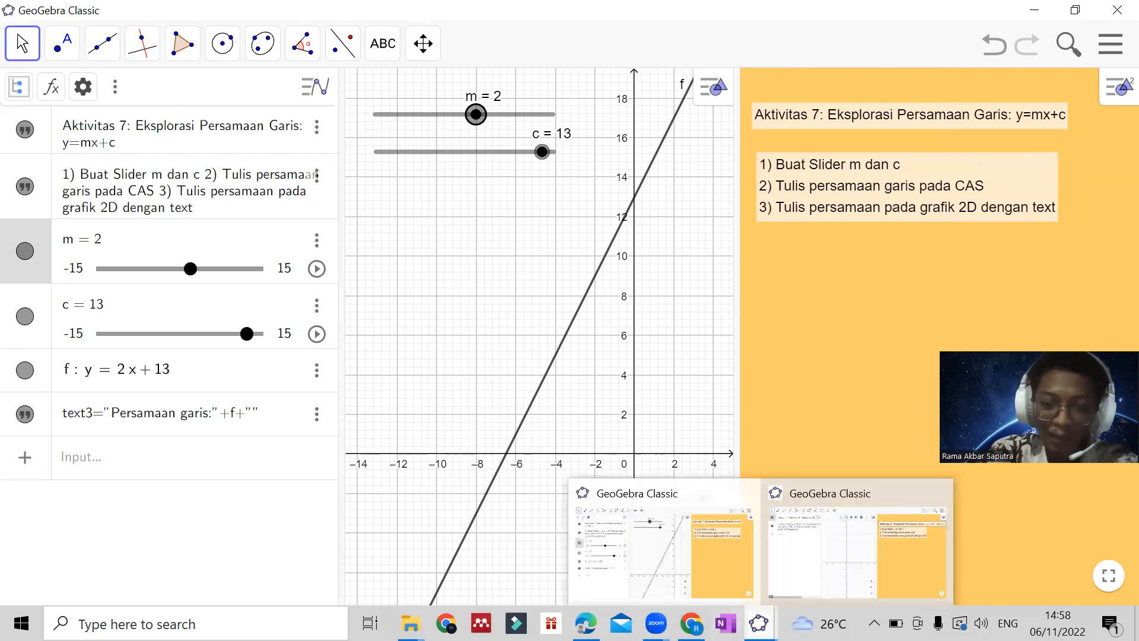
pyautogui.click(802, 543)
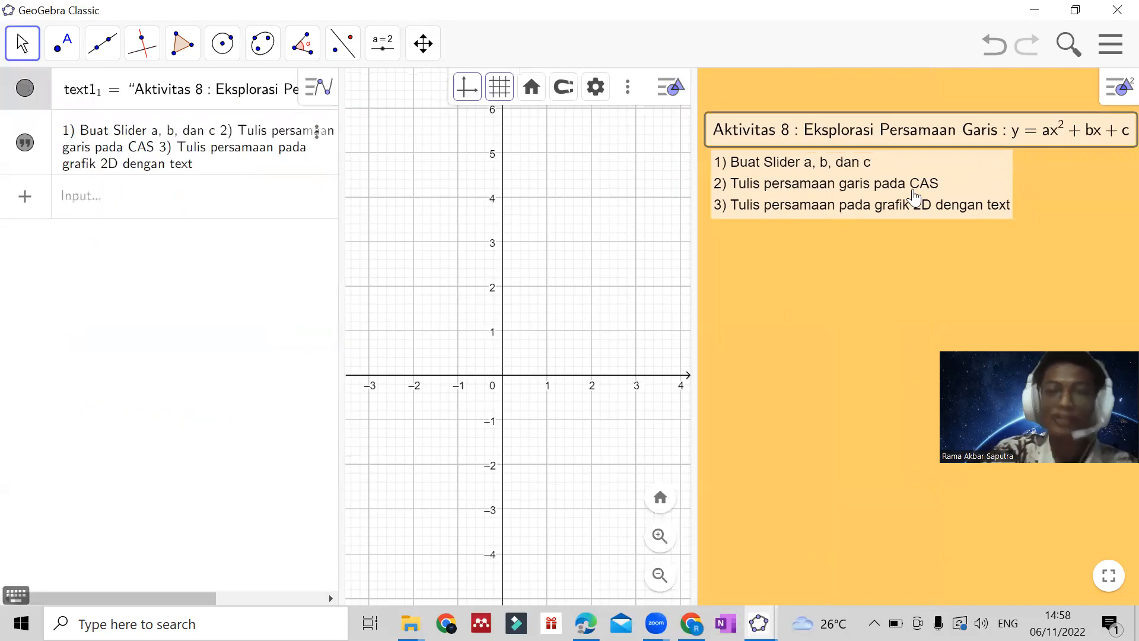
pyautogui.moveTo(691, 268); pyautogui.dragTo(572, 252)
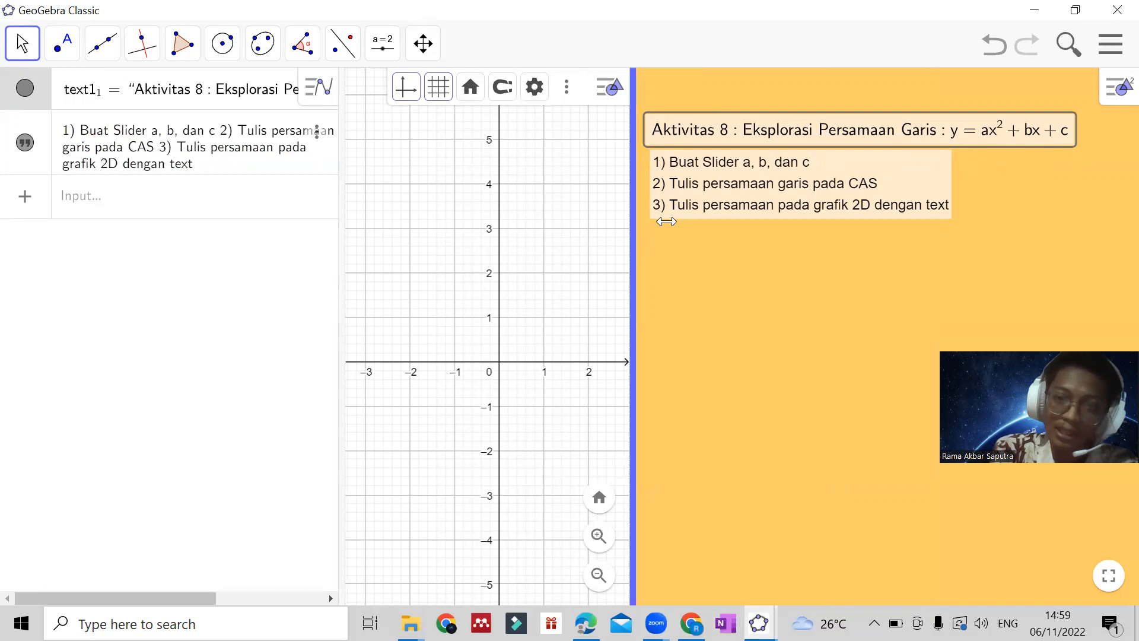
# Widen the Graphics view until its x-axis extends to about 6.
pyautogui.moveTo(632, 229); pyautogui.dragTo(669, 222)
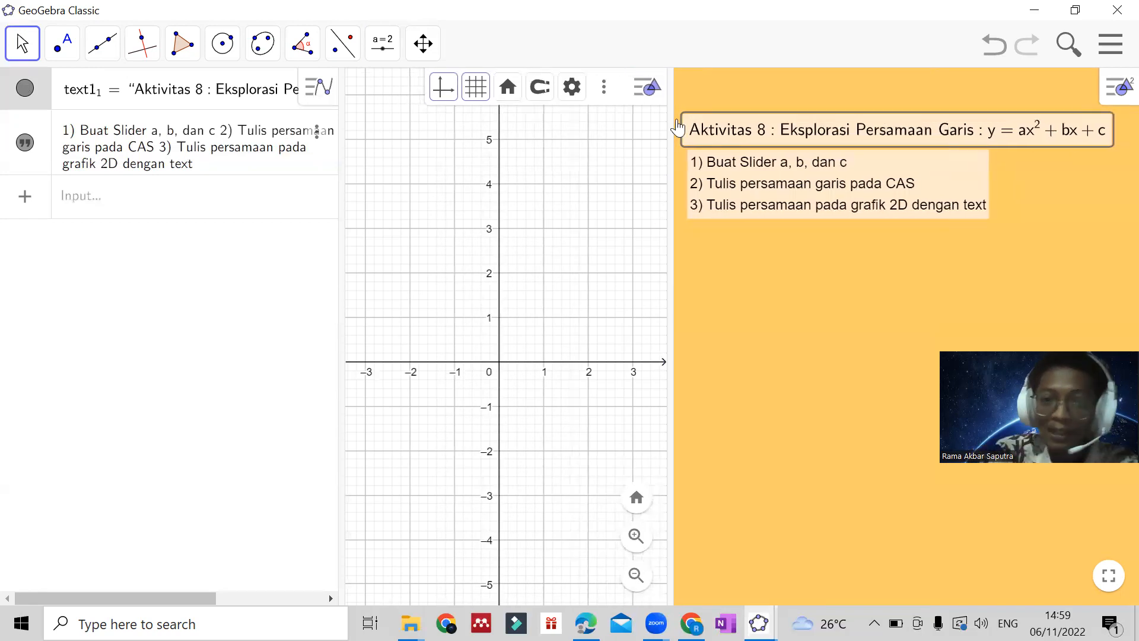
pyautogui.moveTo(670, 296); pyautogui.dragTo(811, 303)
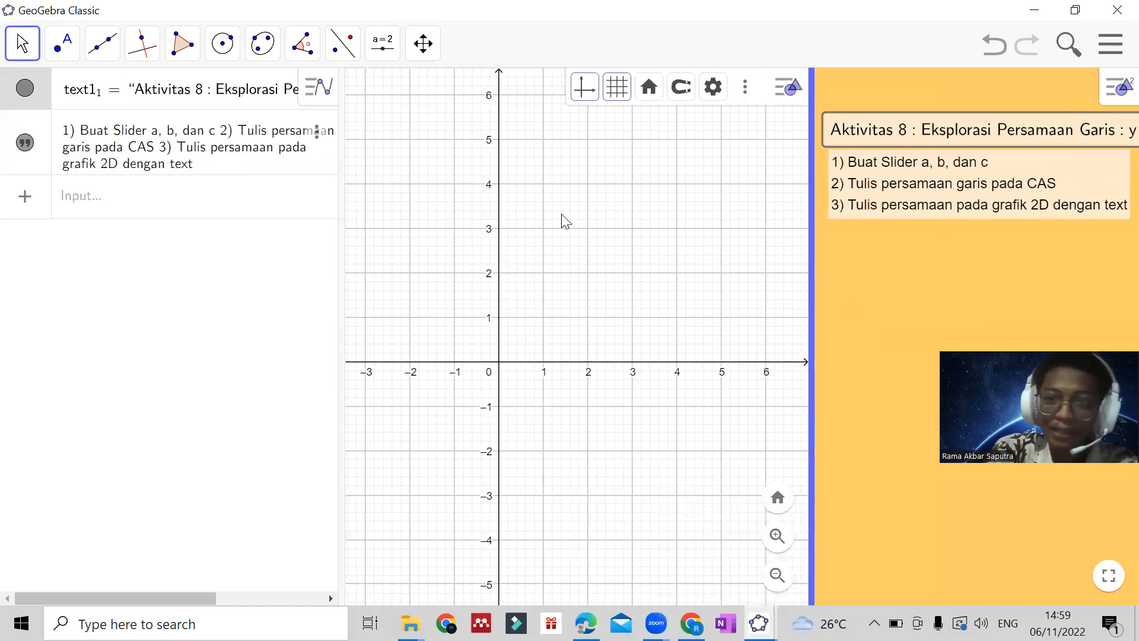
pyautogui.click(382, 44)
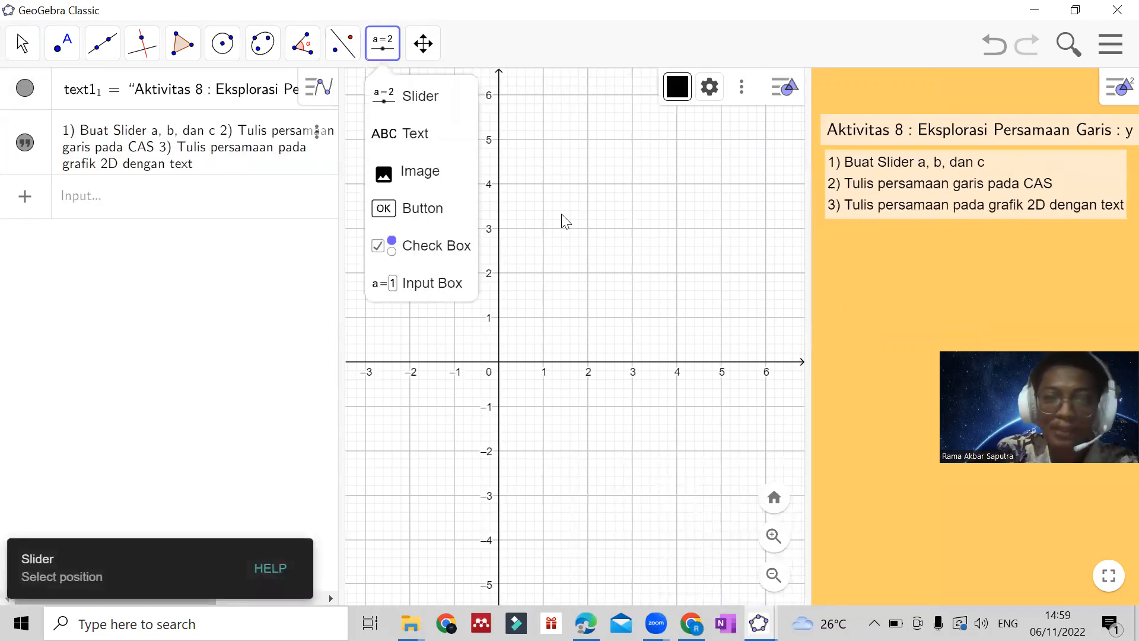
pyautogui.click(381, 90)
pyautogui.click(111, 189)
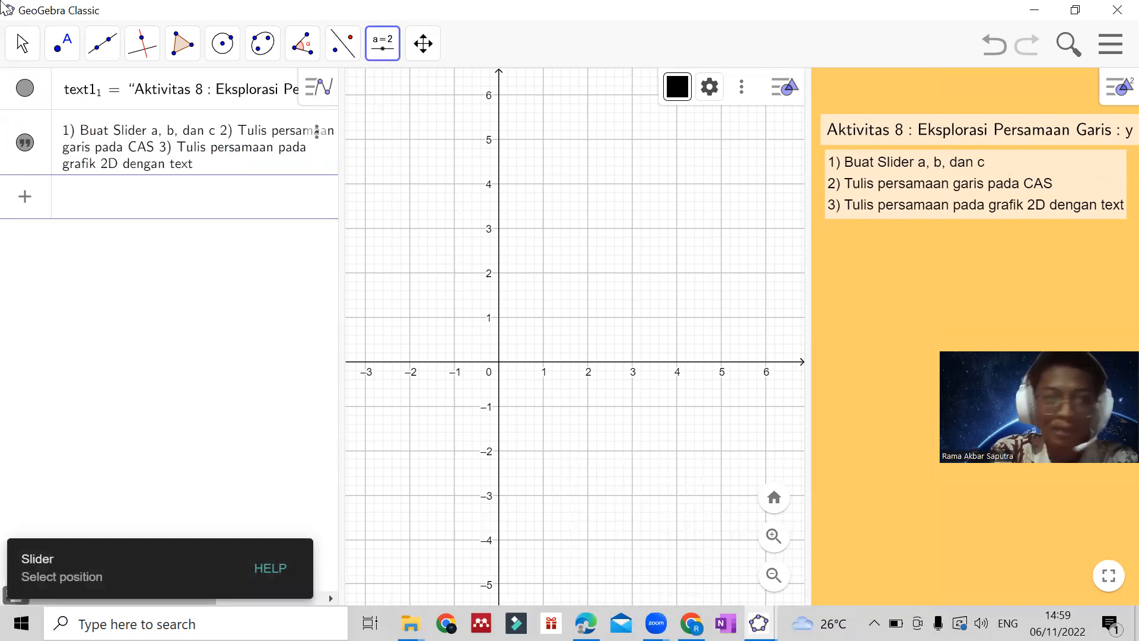
pyautogui.click(7, 8)
pyautogui.click(191, 229)
pyautogui.click(22, 43)
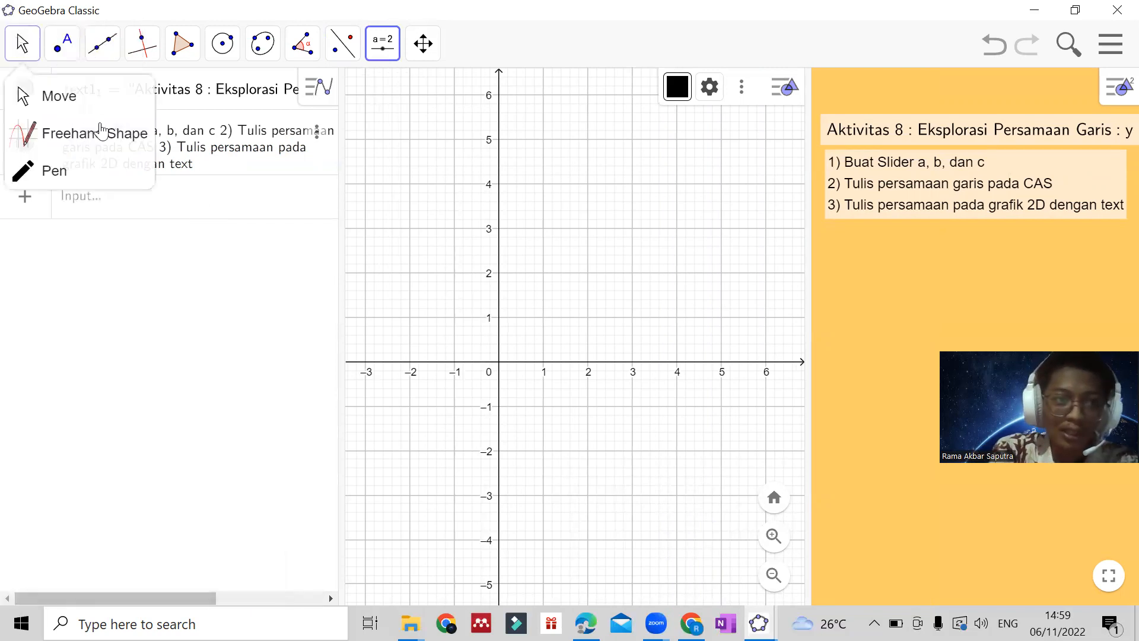
pyautogui.click(140, 202)
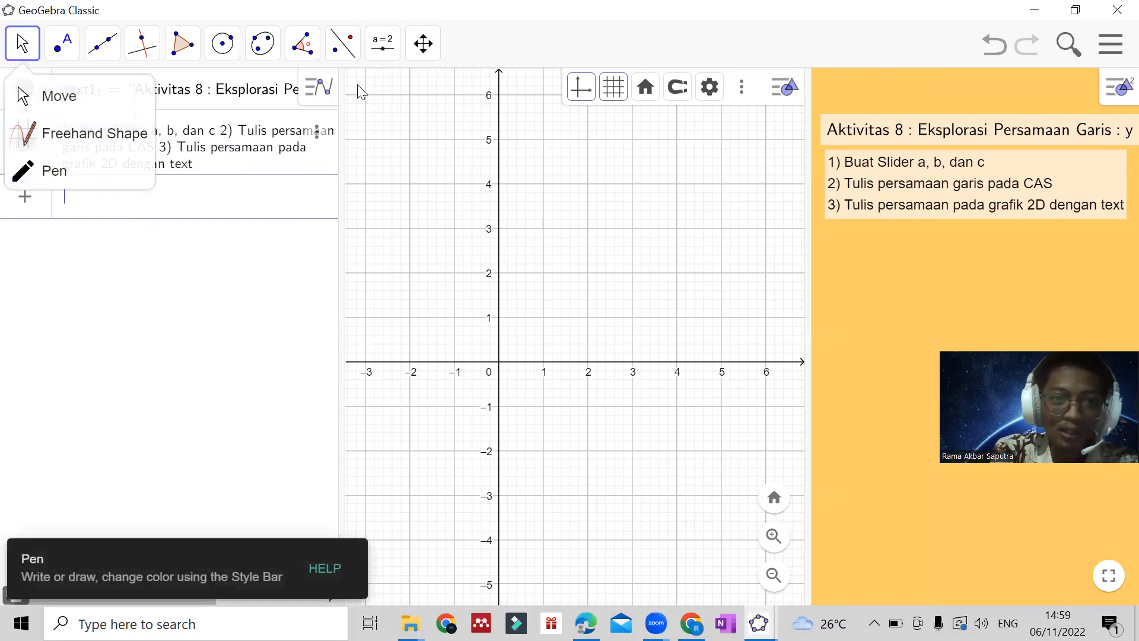
pyautogui.click(22, 43)
# Enter the equation y = ax² + bx + c in the Algebra view.
pyautogui.click(189, 203)
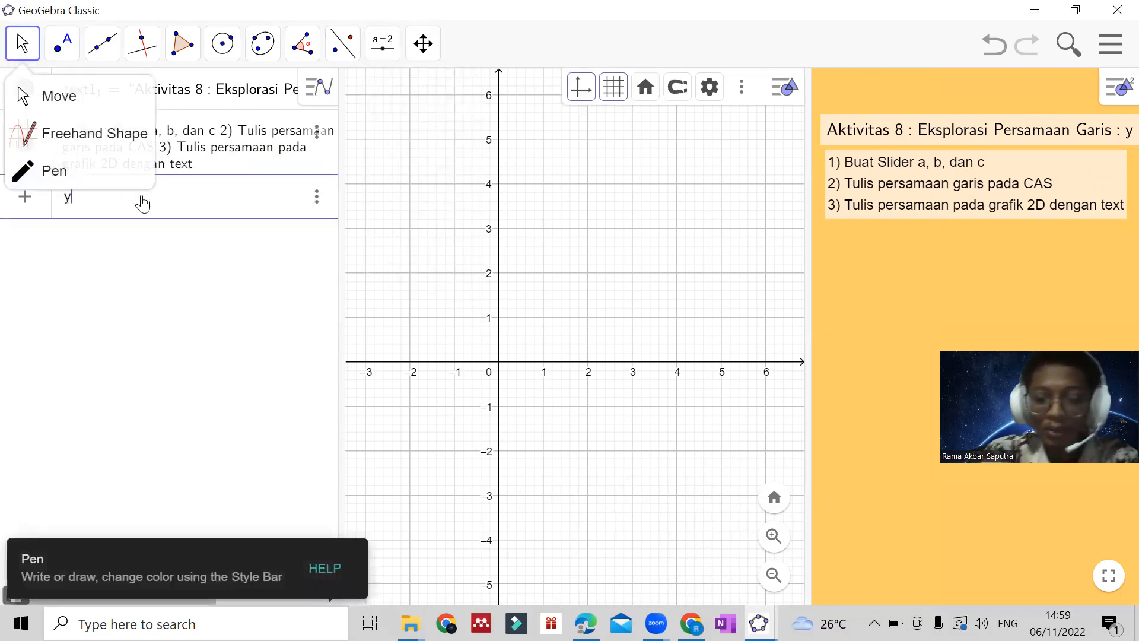
pyautogui.write('y =')
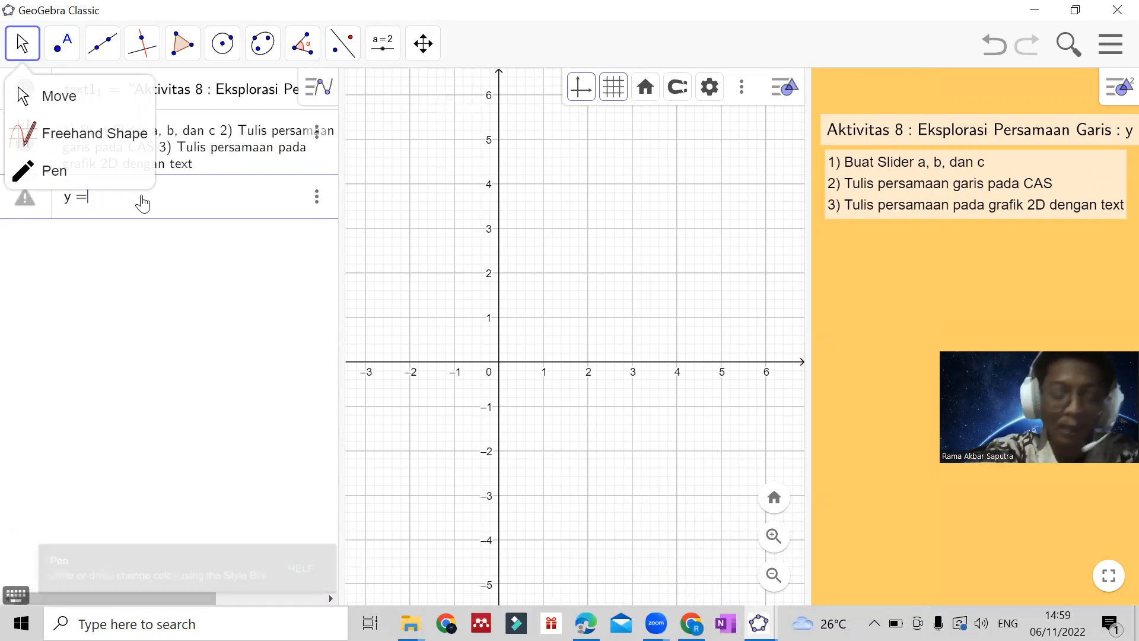
pyautogui.click(54, 130)
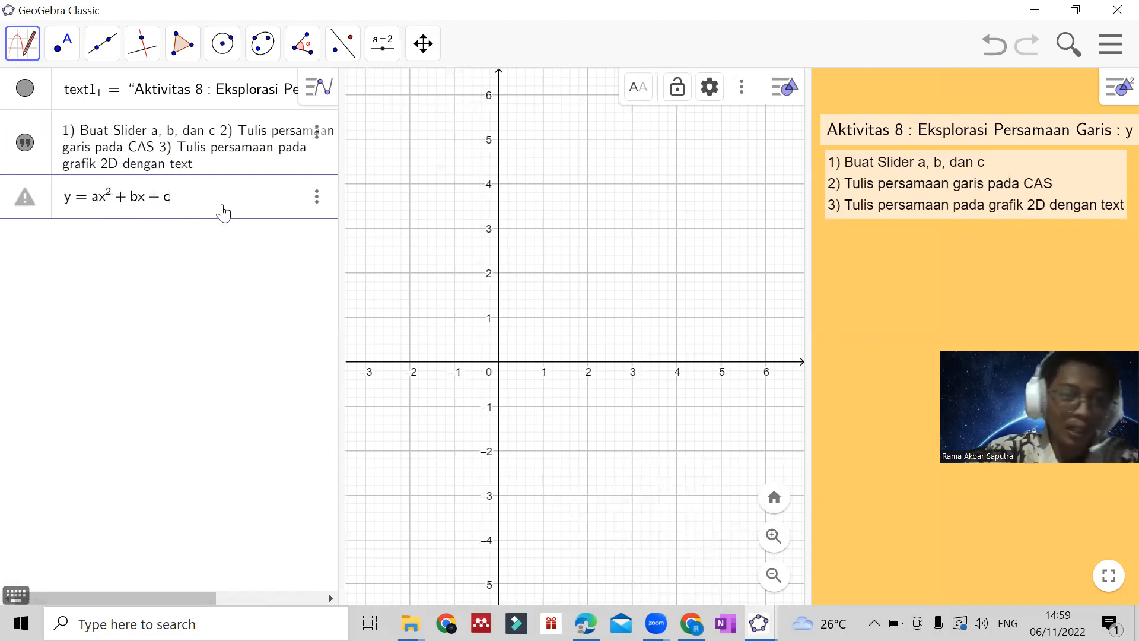
# Examine the function, letter and Greek layouts of the on-screen keyboard.
pyautogui.click(25, 598)
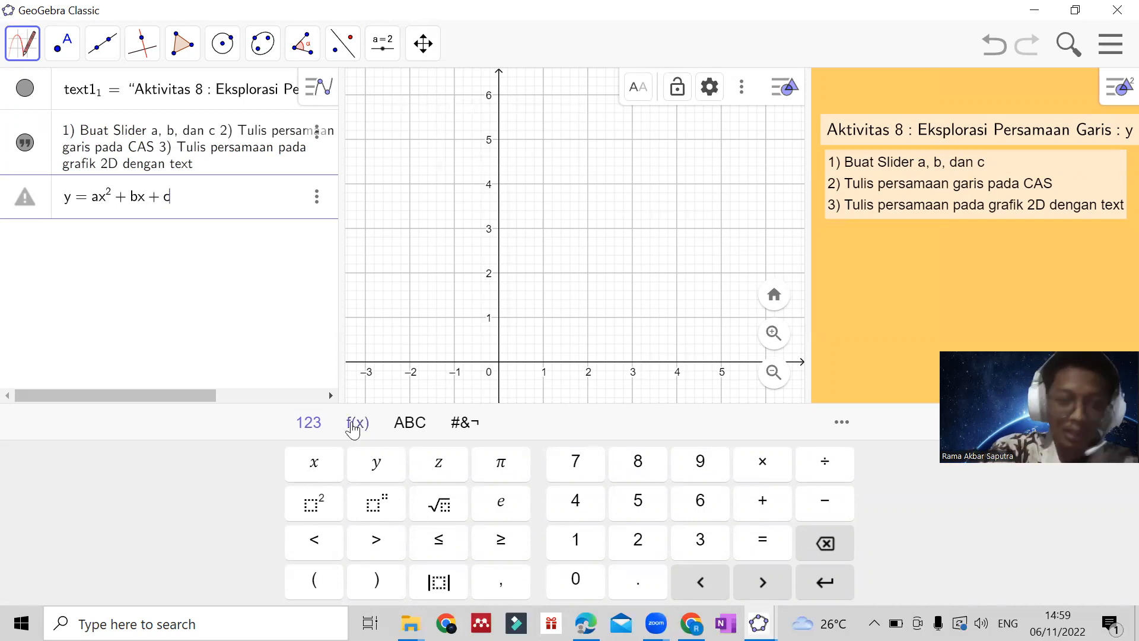
pyautogui.click(353, 428)
pyautogui.click(413, 427)
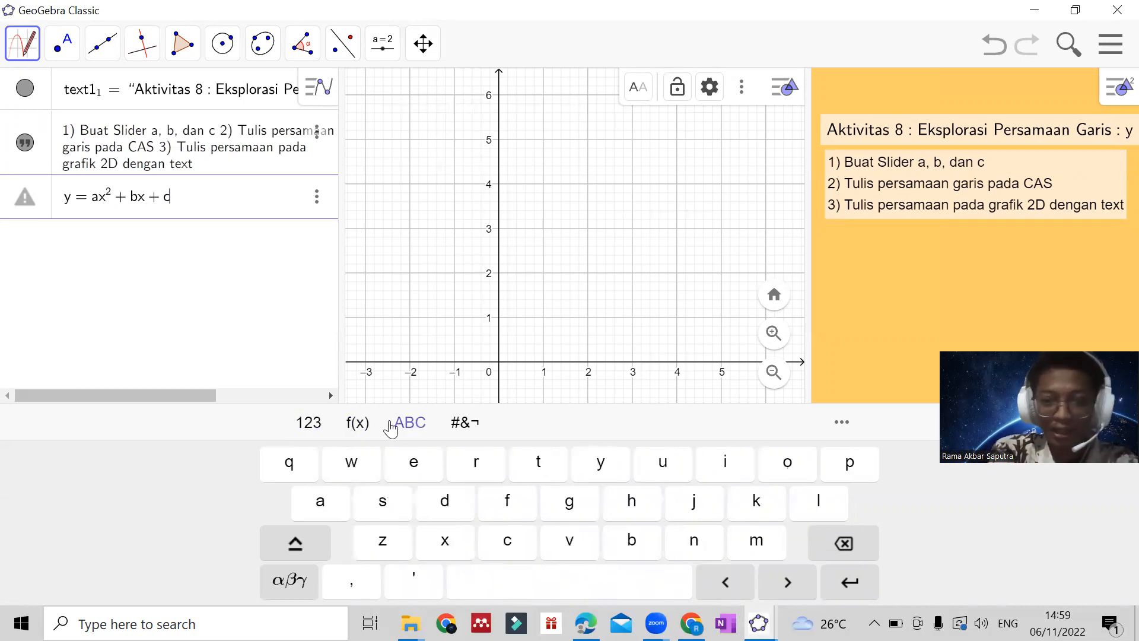
pyautogui.click(357, 424)
pyautogui.click(413, 438)
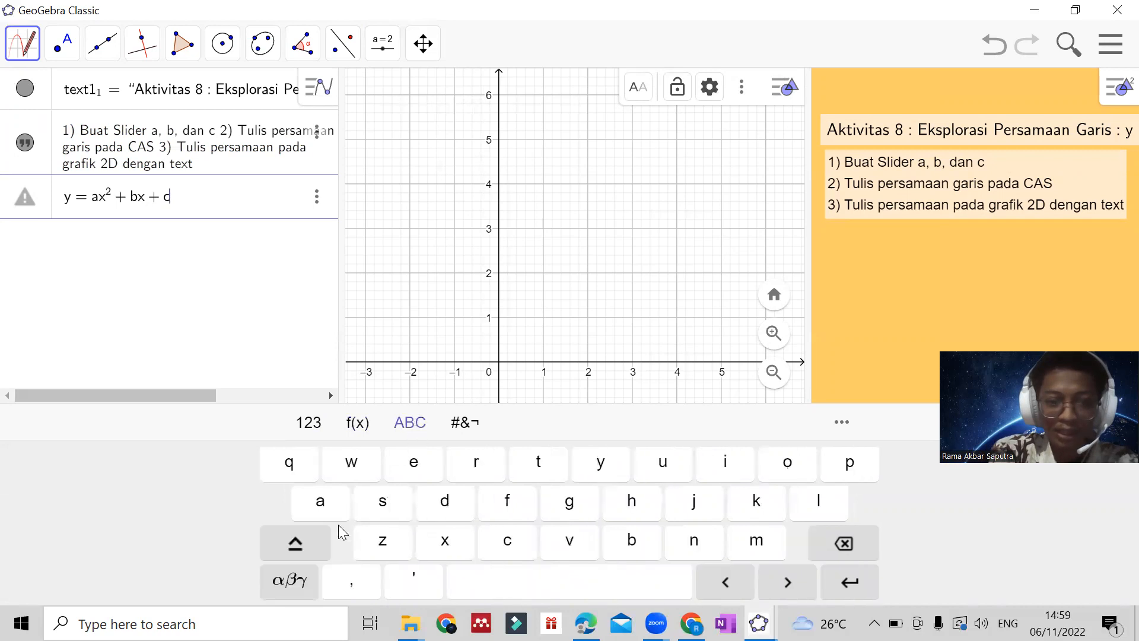
pyautogui.click(280, 582)
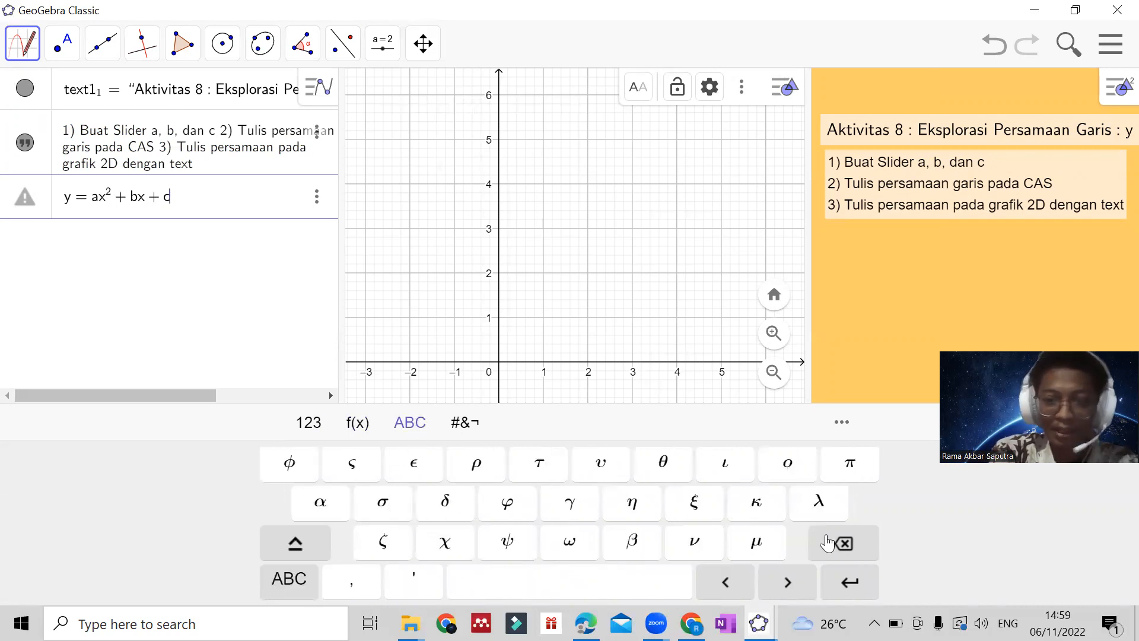
pyautogui.click(846, 439)
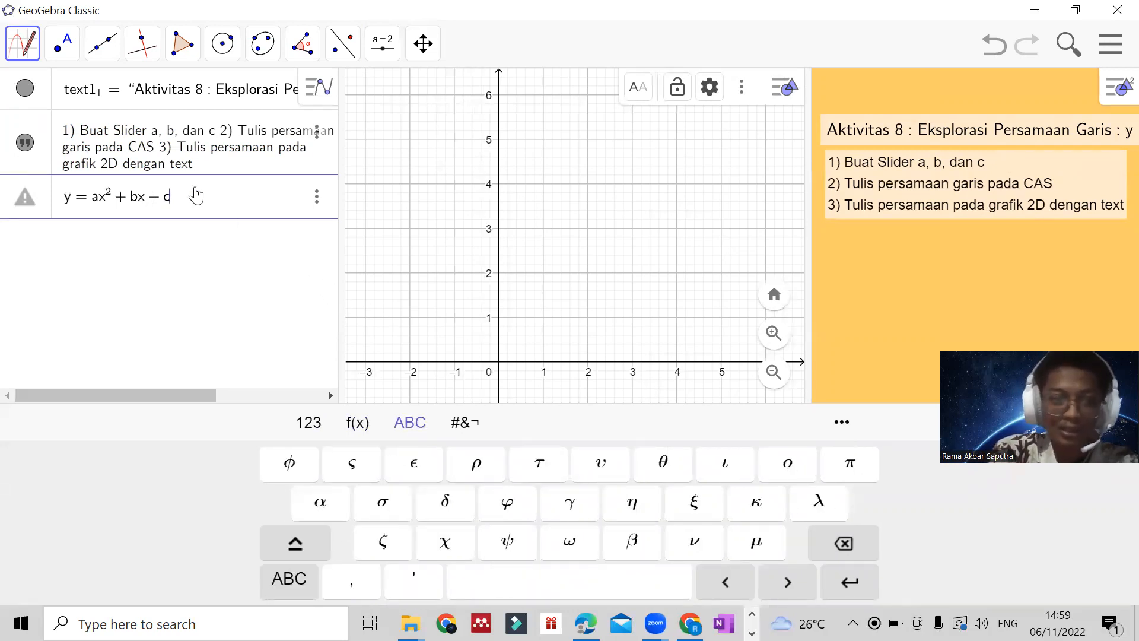
# Close the on-screen keyboard and confirm the equation to plot the parabola with sliders a, b and c.
pyautogui.click(47, 264)
pyautogui.click(67, 229)
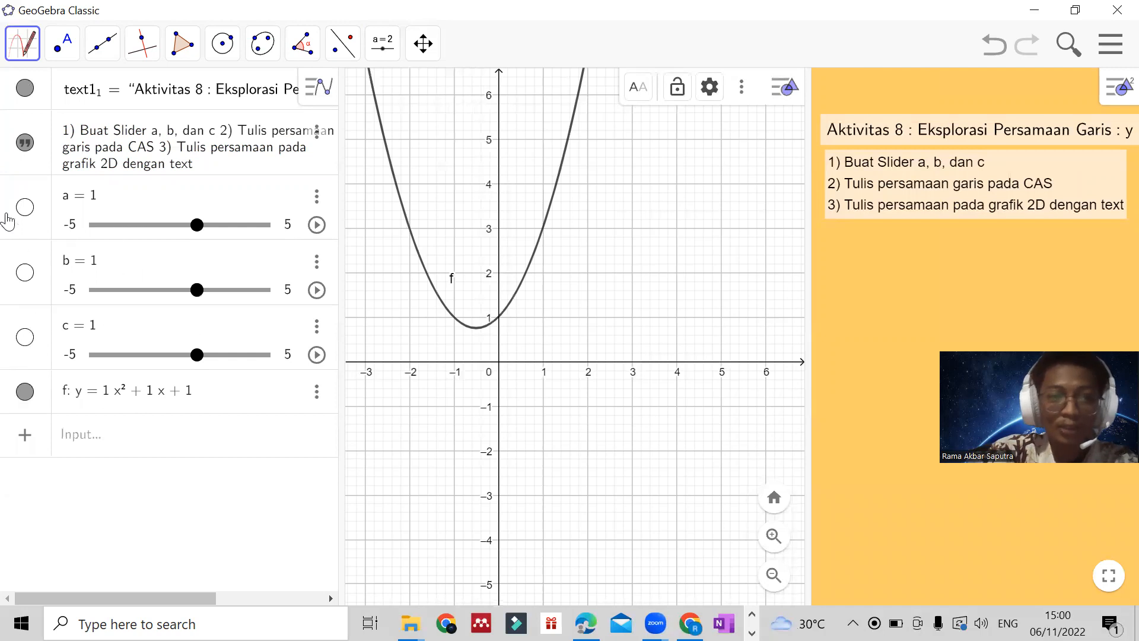
# Display sliders a, b and c in the Graphics view beside the parabola.
pyautogui.click(27, 57)
pyautogui.click(48, 97)
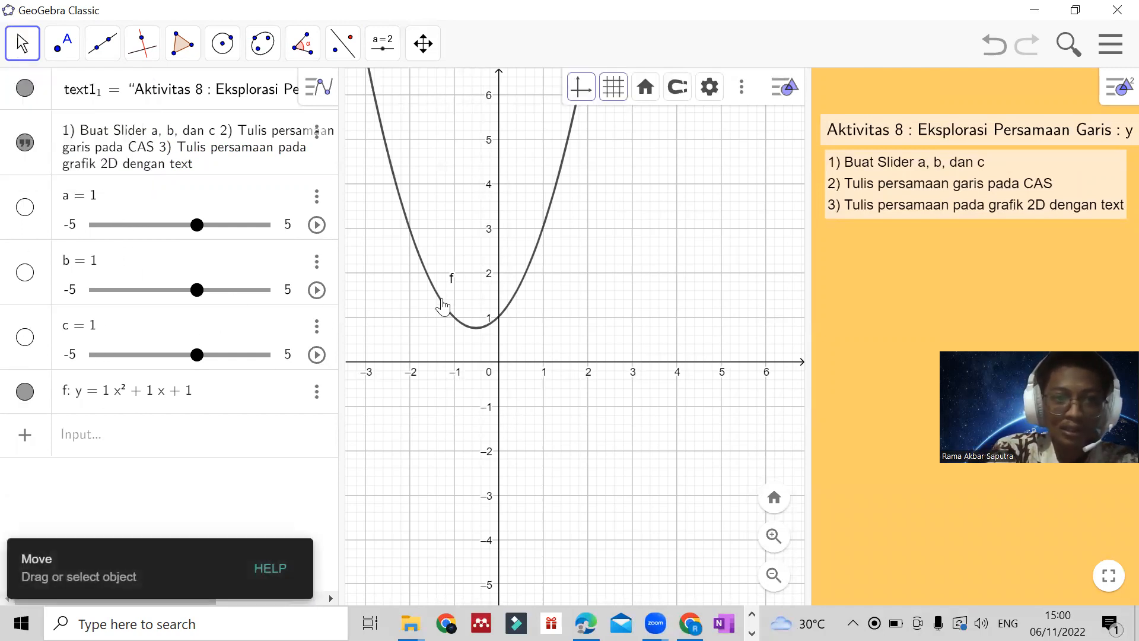
pyautogui.moveTo(449, 396); pyautogui.dragTo(460, 409)
pyautogui.moveTo(490, 461); pyautogui.dragTo(569, 590)
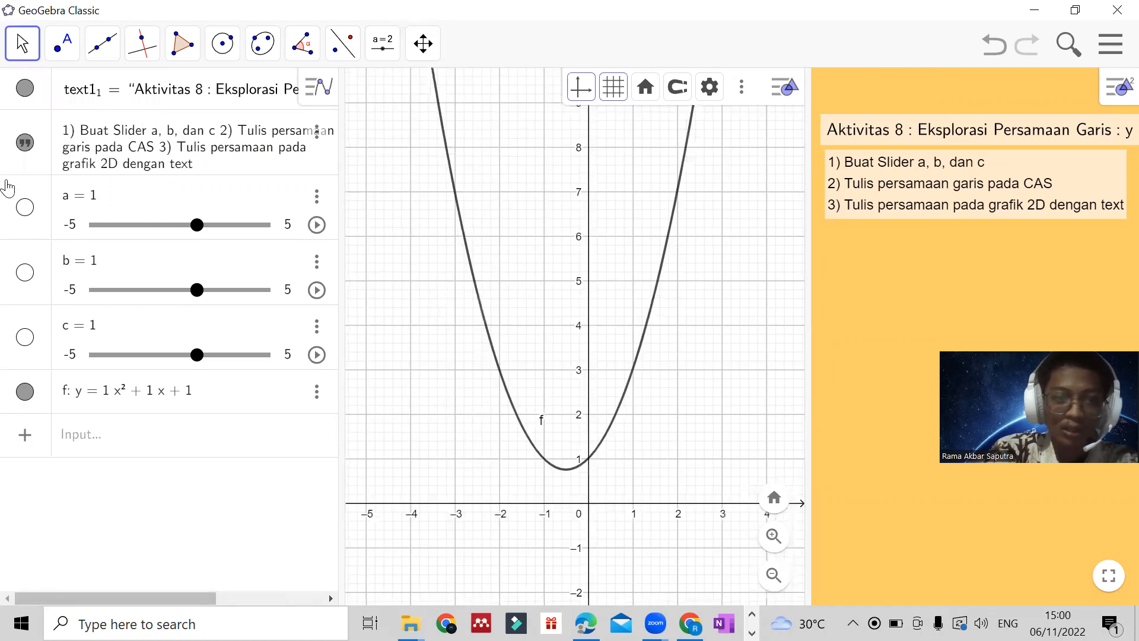
pyautogui.click(26, 209)
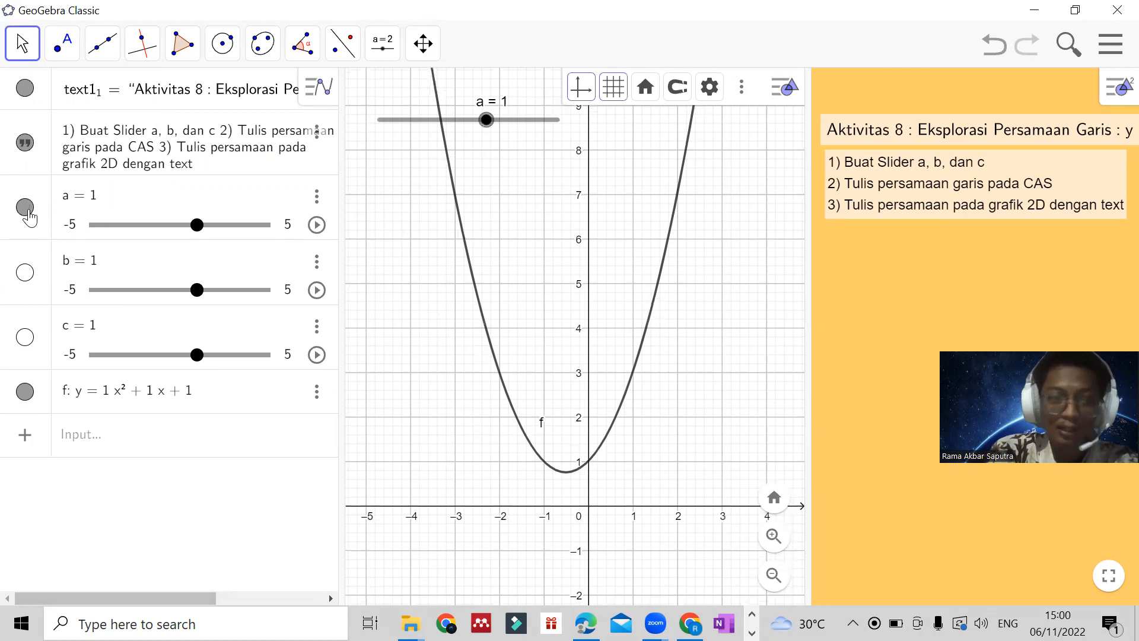
pyautogui.click(25, 272)
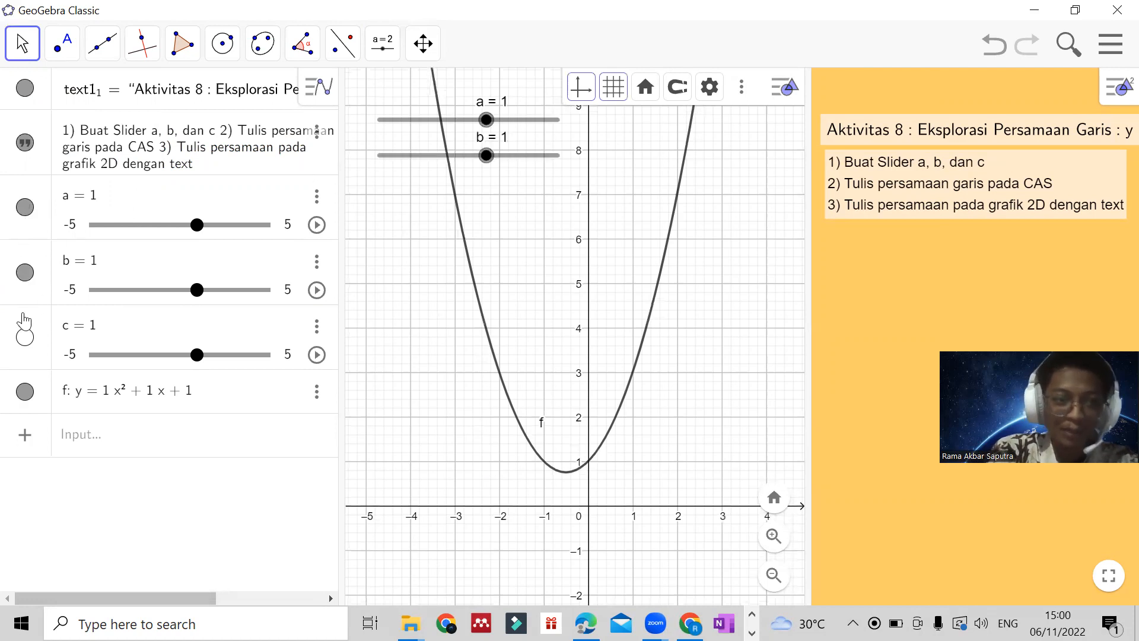
pyautogui.click(24, 338)
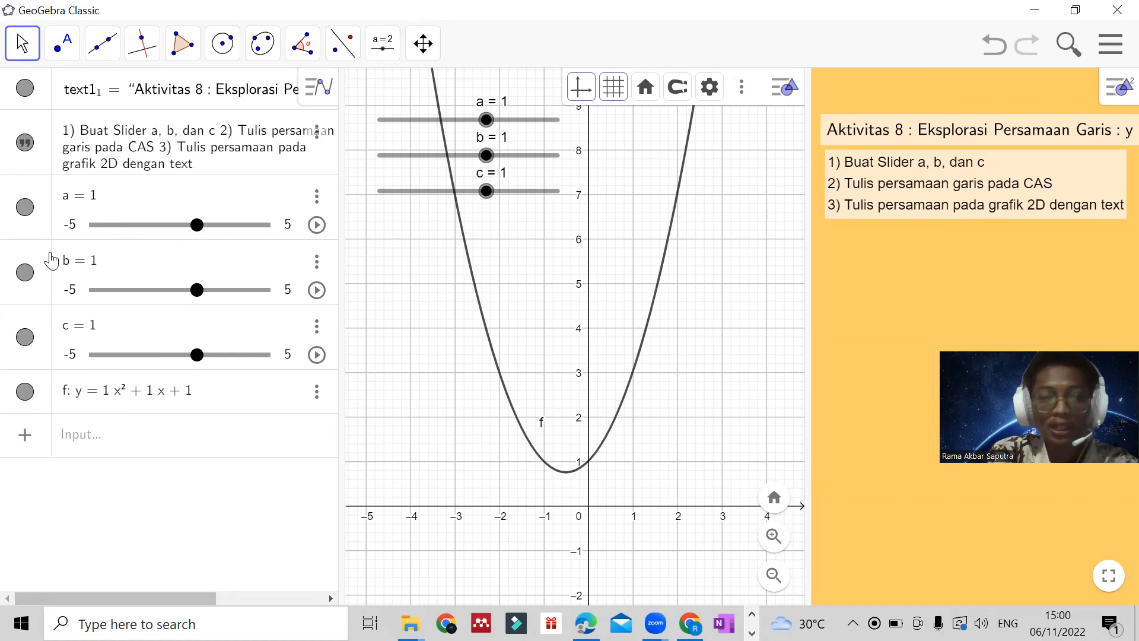
# Set slider a's range from -15 to 15 with an increment of 1.
pyautogui.click(317, 197)
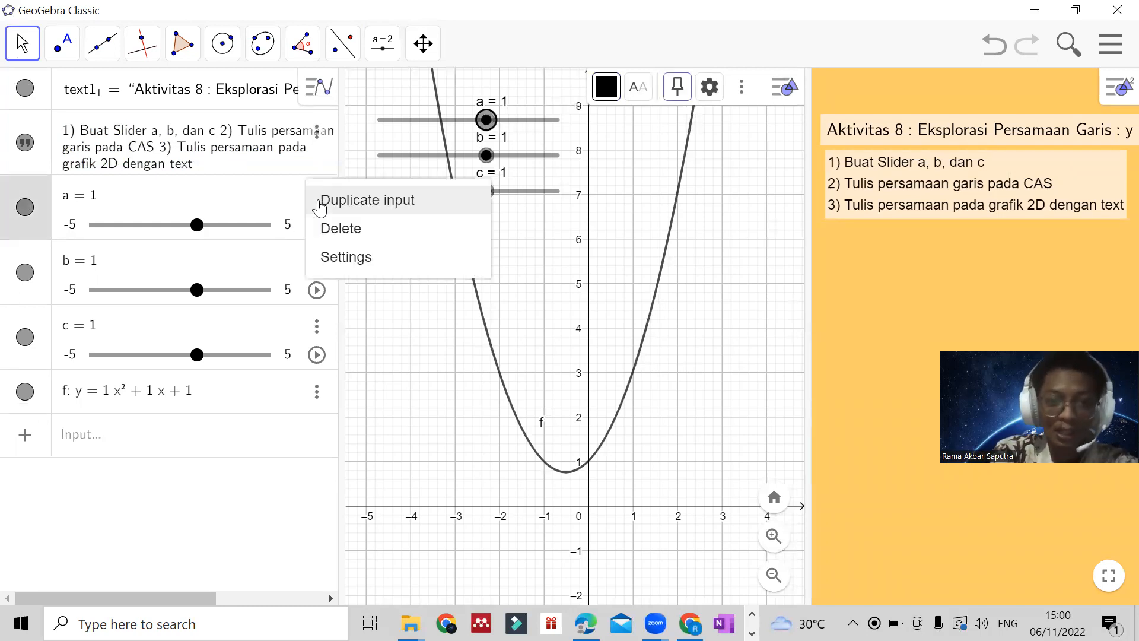
pyautogui.click(341, 257)
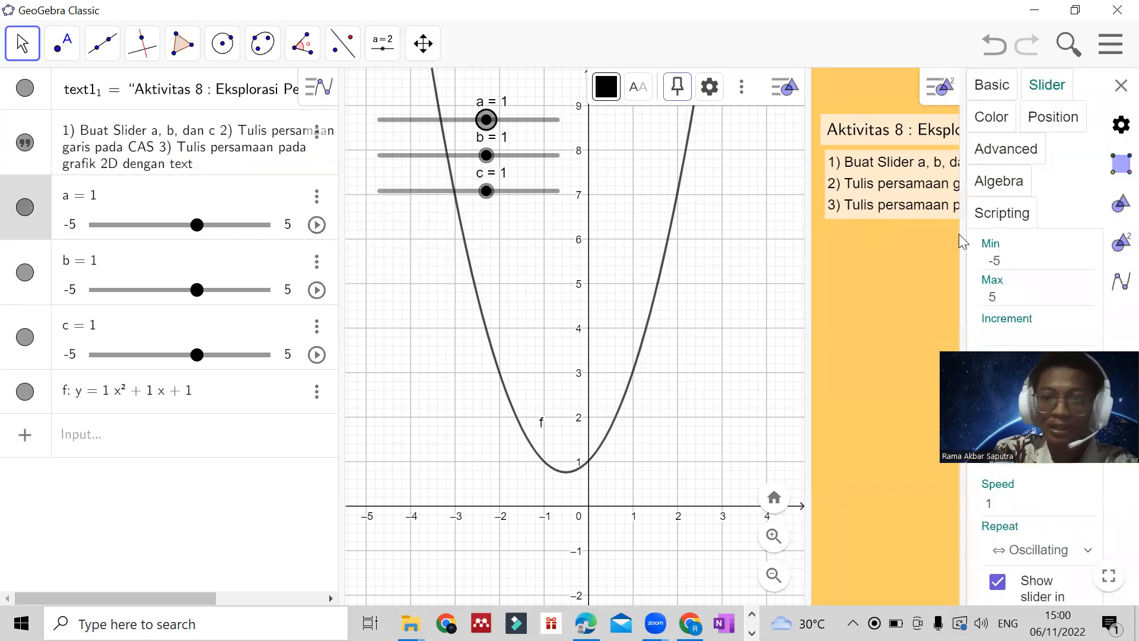
pyautogui.moveTo(962, 247); pyautogui.dragTo(858, 262)
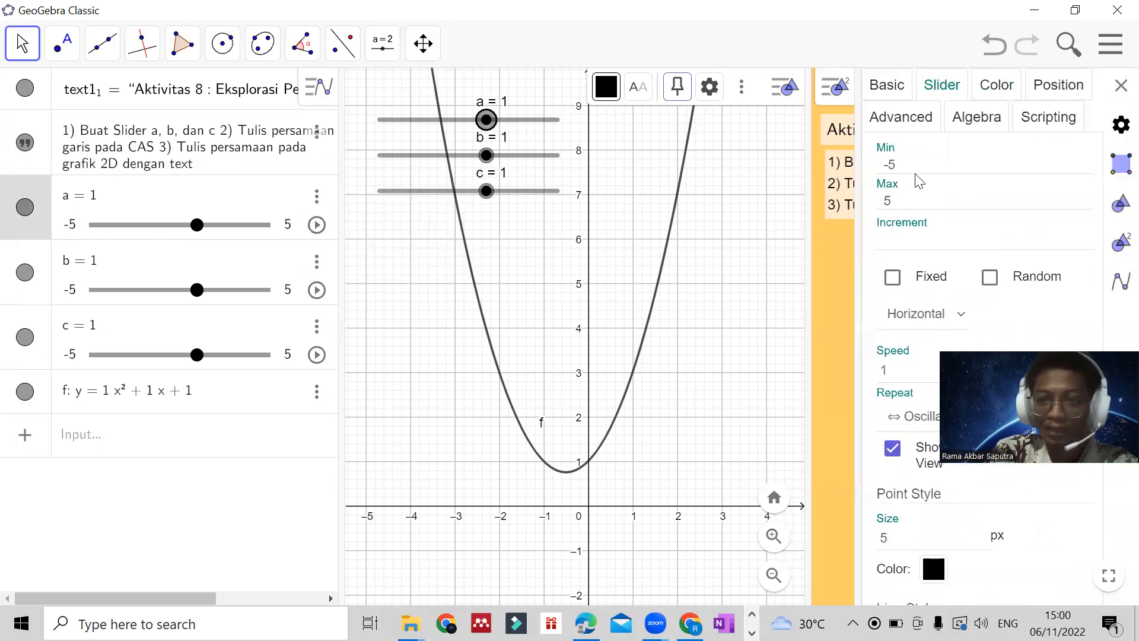
pyautogui.click(893, 165)
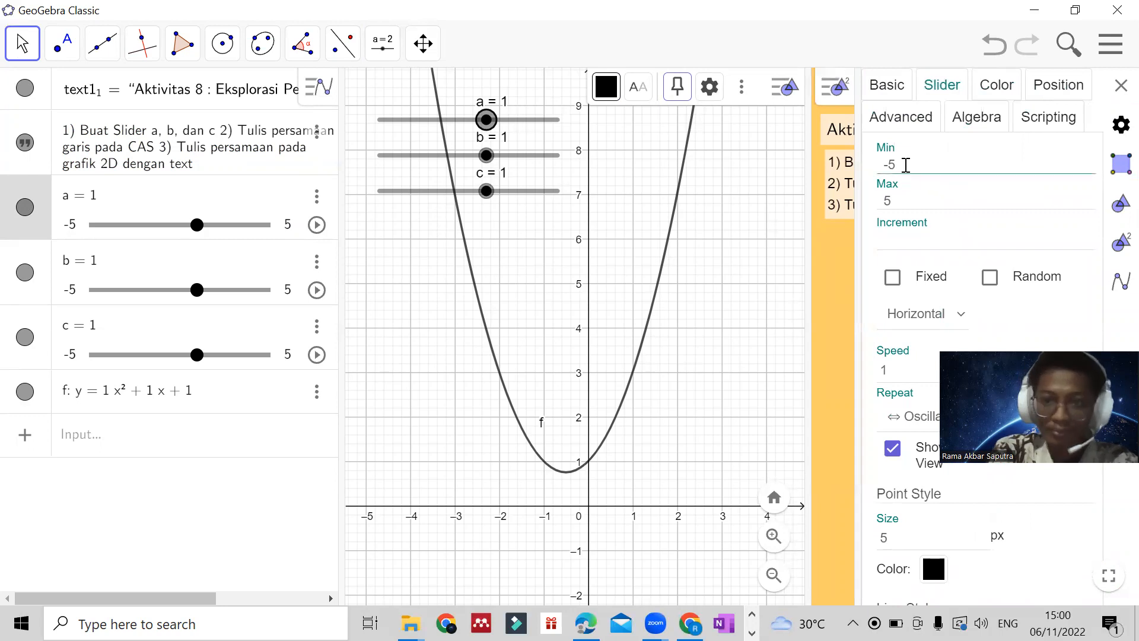
pyautogui.click(893, 165)
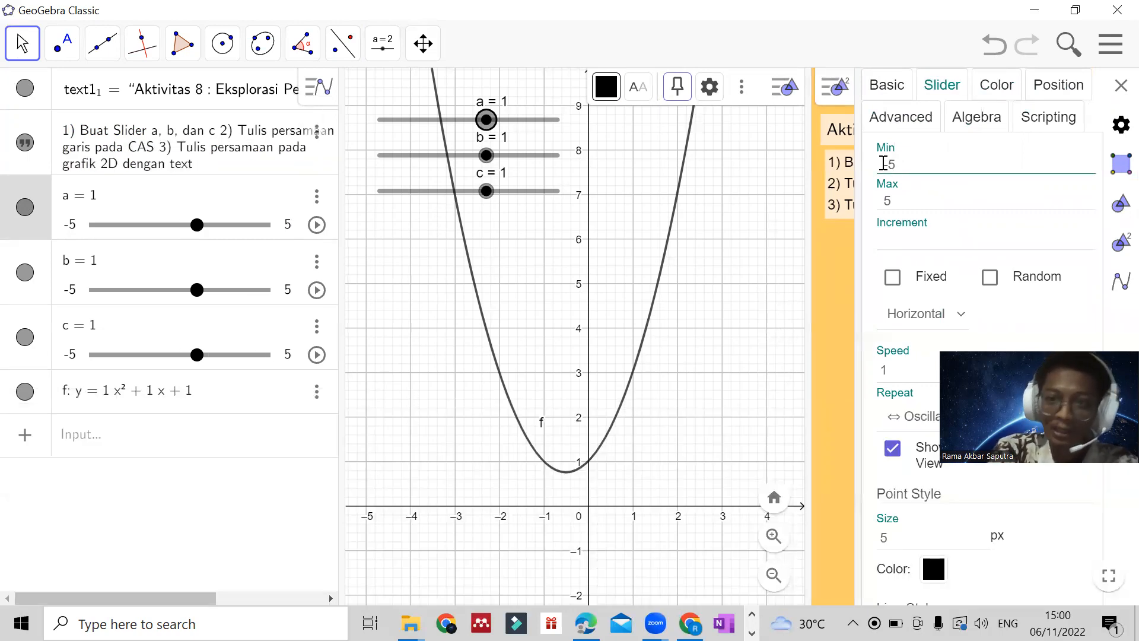
pyautogui.write('1')
pyautogui.click(906, 199)
pyautogui.doubleClick(886, 201)
pyautogui.write('15')
pyautogui.click(885, 232)
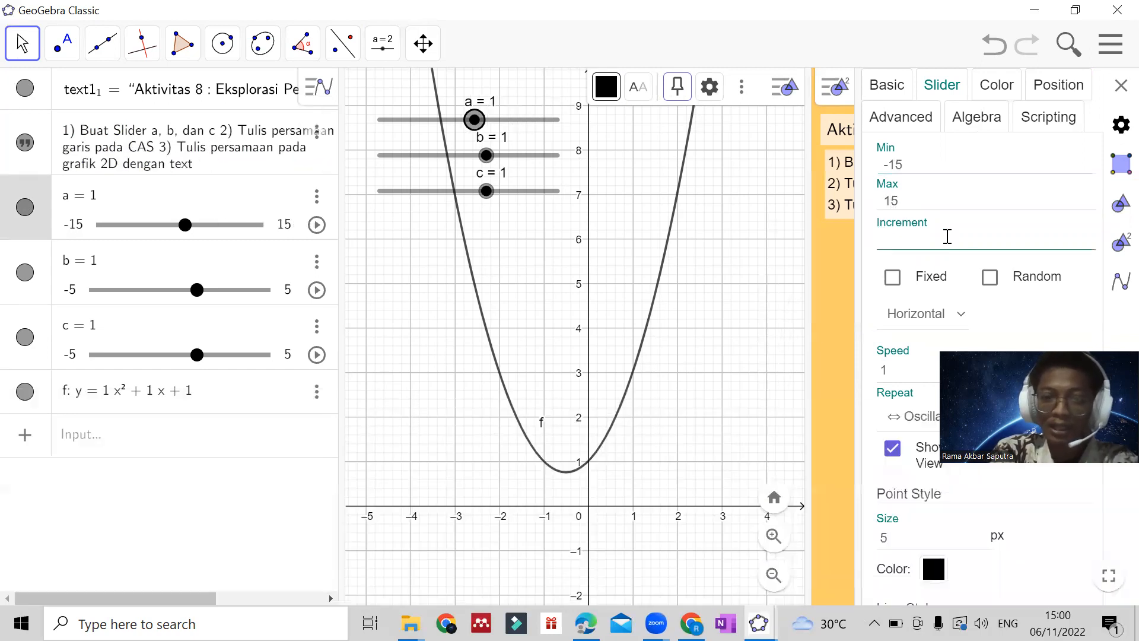
pyautogui.write('1')
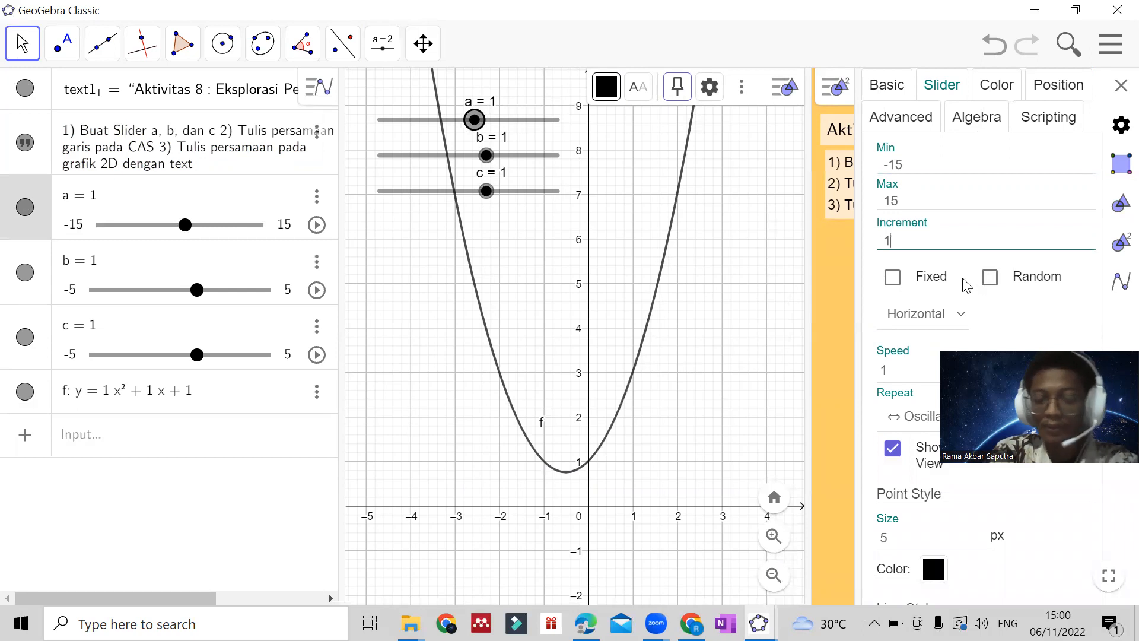
pyautogui.click(1118, 101)
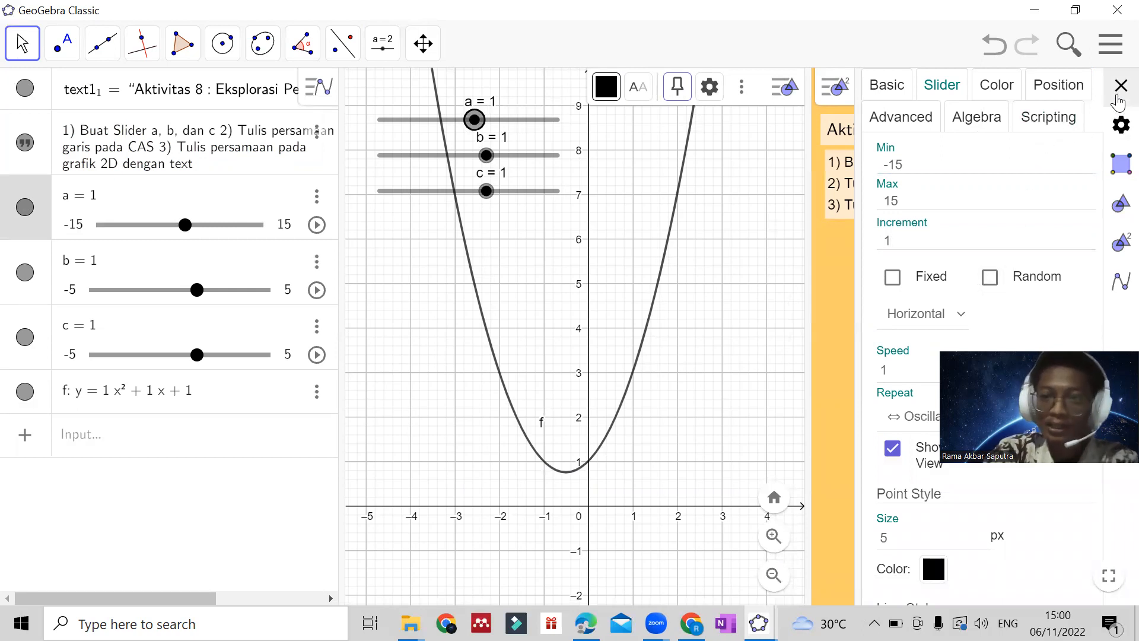
pyautogui.click(1120, 86)
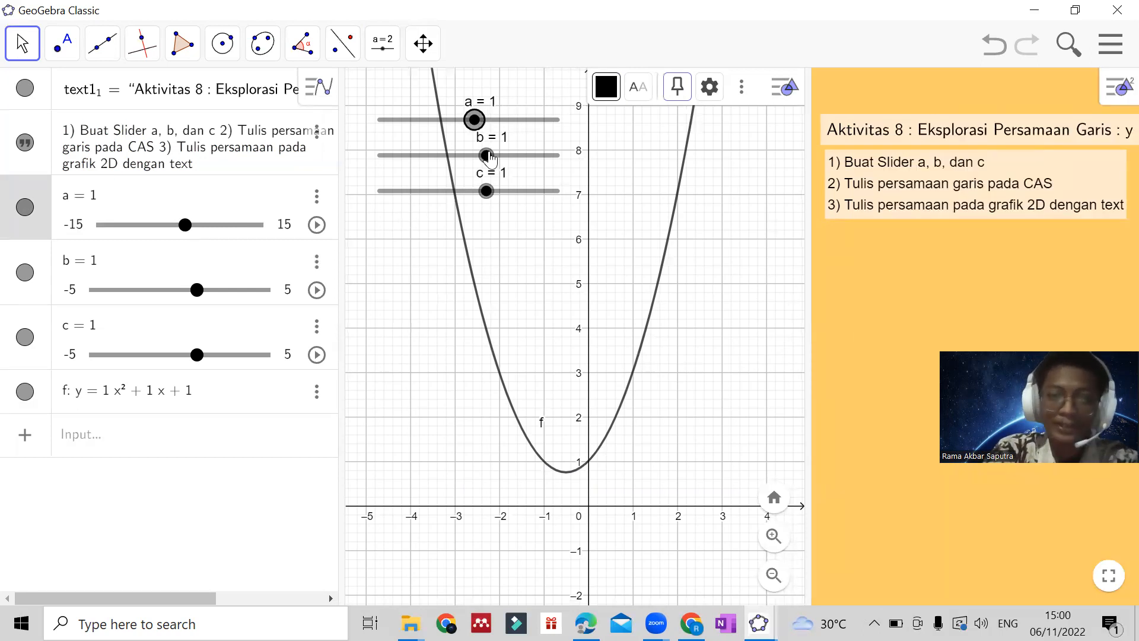
# Set slider b to 1.6 and open its slider settings at the increment value.
pyautogui.moveTo(489, 157); pyautogui.dragTo(497, 161)
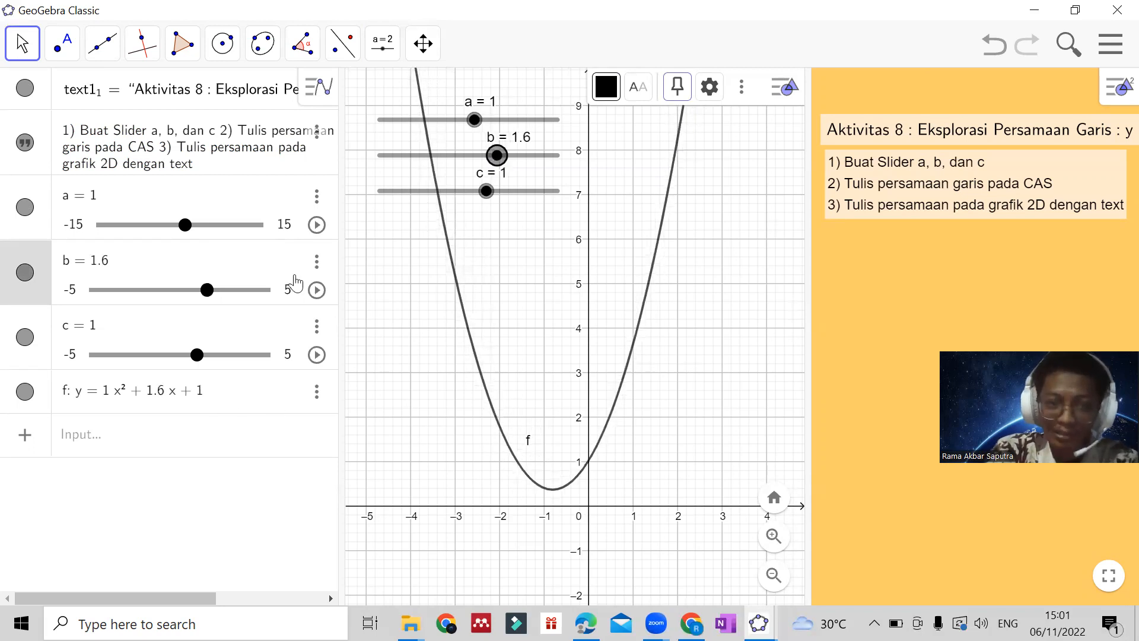
pyautogui.click(316, 265)
pyautogui.click(345, 324)
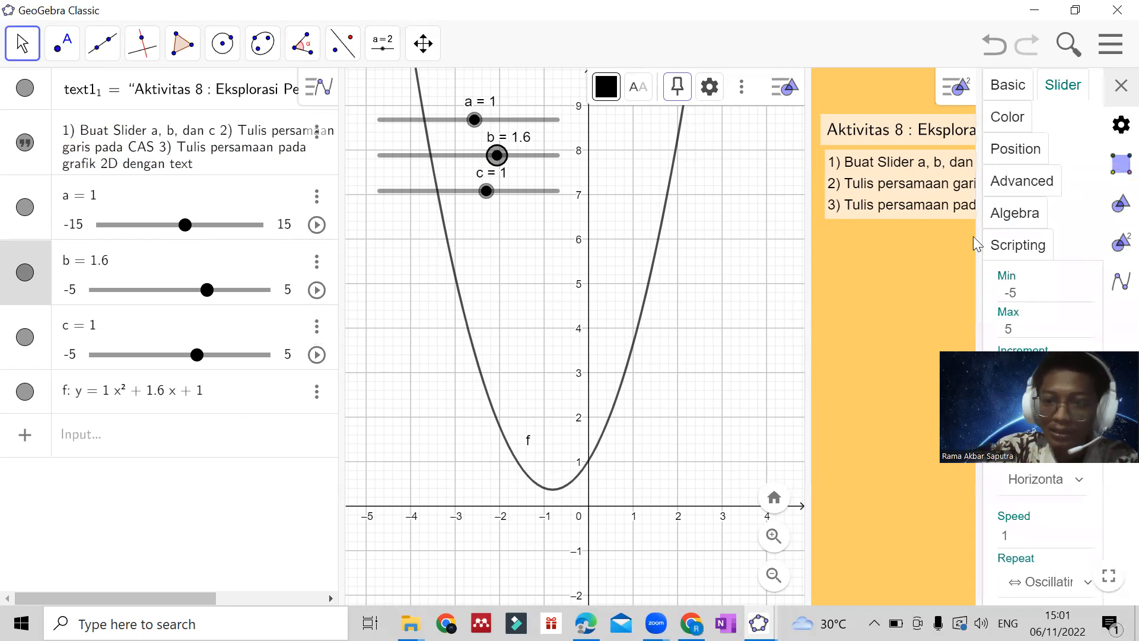
pyautogui.moveTo(977, 251); pyautogui.dragTo(848, 272)
pyautogui.click(878, 237)
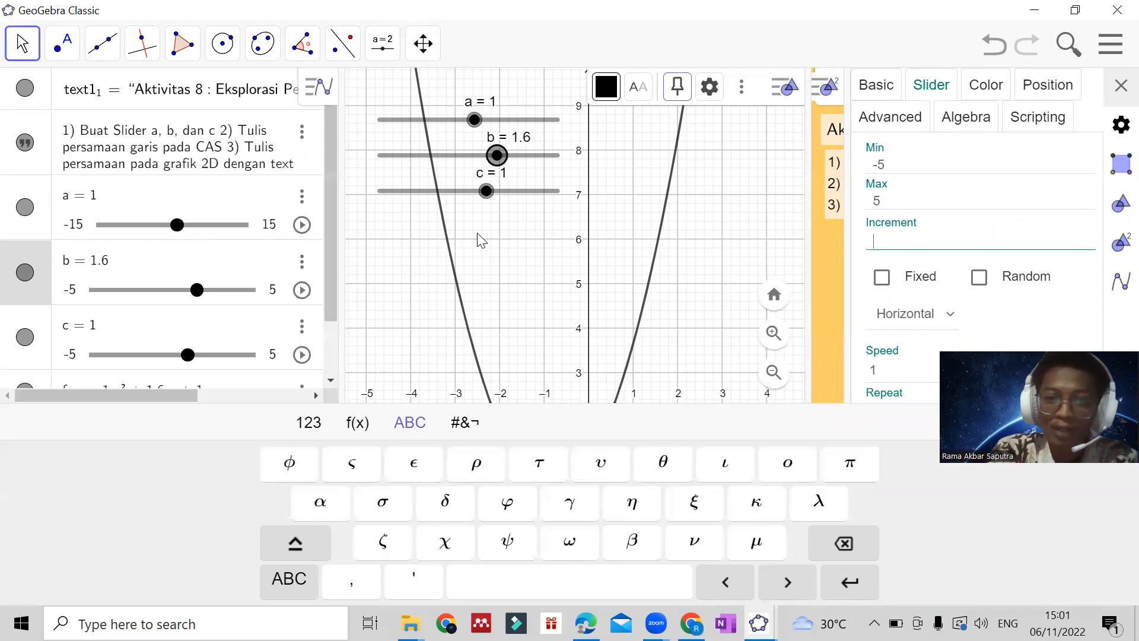
# Animate sliders c and b, then stop them at about c = 3.21 and b = 4.09.
pyautogui.moveTo(510, 197); pyautogui.dragTo(484, 195)
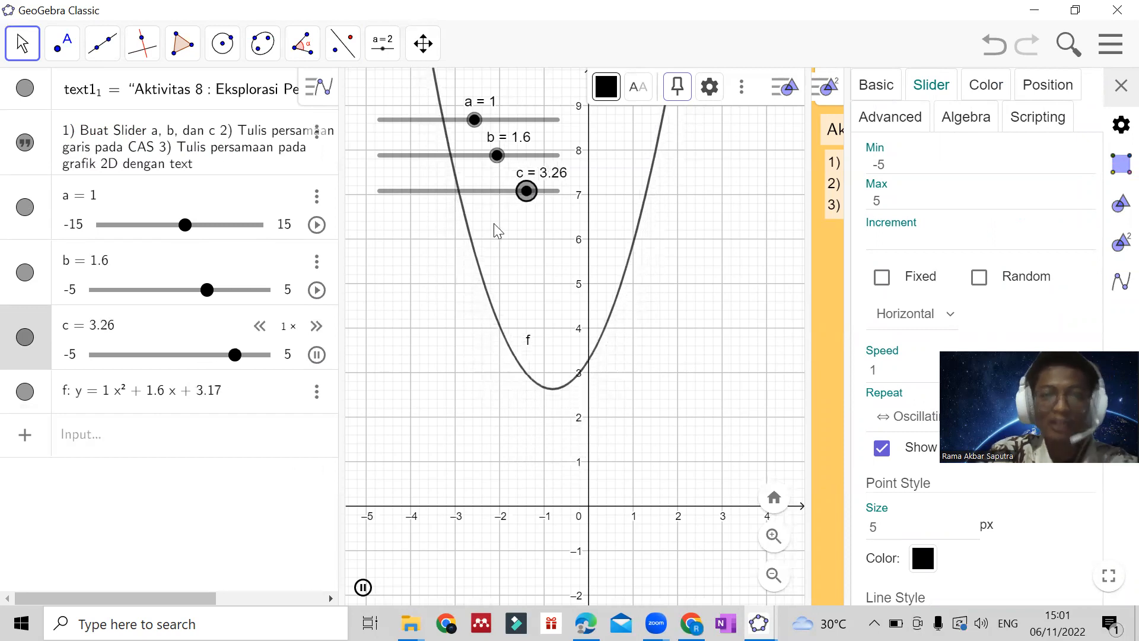
pyautogui.click(493, 156)
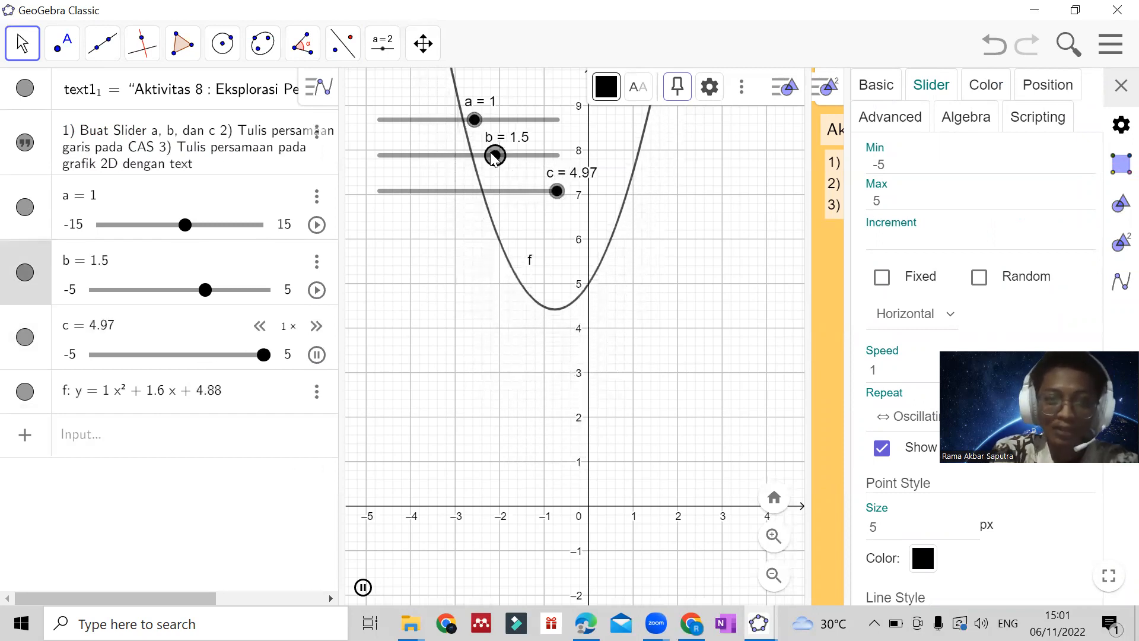
pyautogui.click(317, 291)
pyautogui.click(317, 355)
pyautogui.click(317, 290)
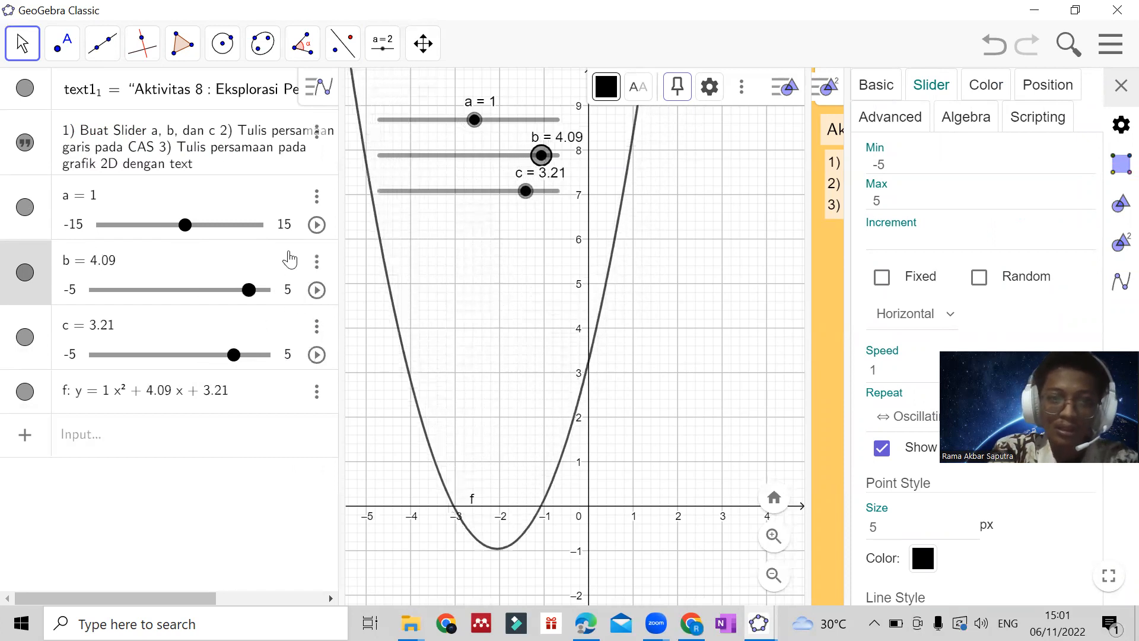
# Animate slider a, stop the animation and set a to 5.
pyautogui.click(317, 224)
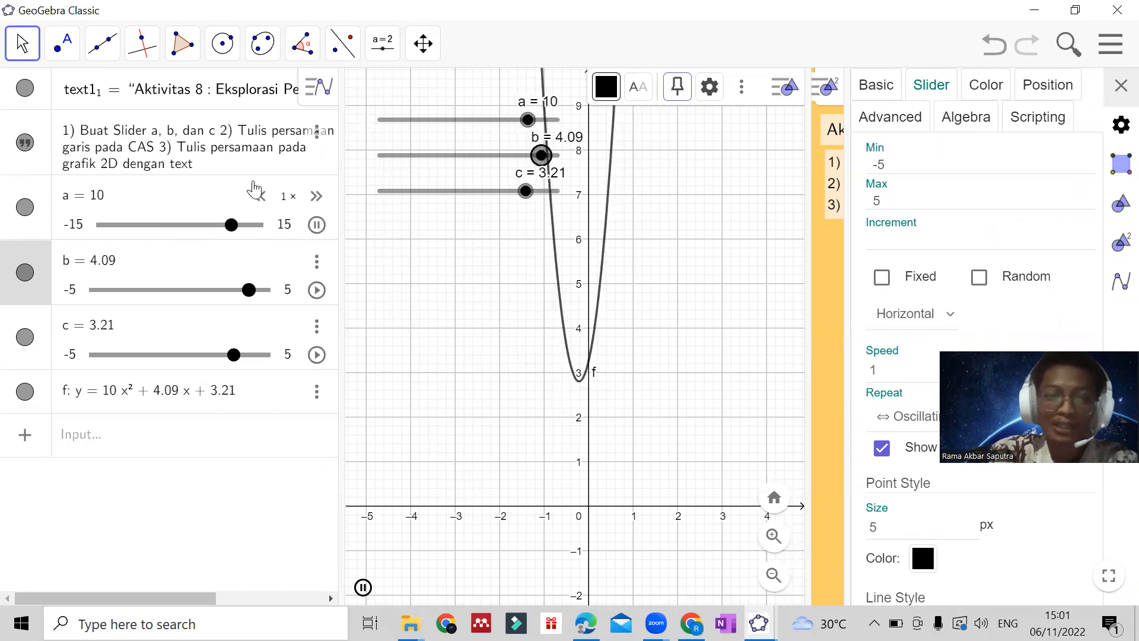
pyautogui.click(317, 225)
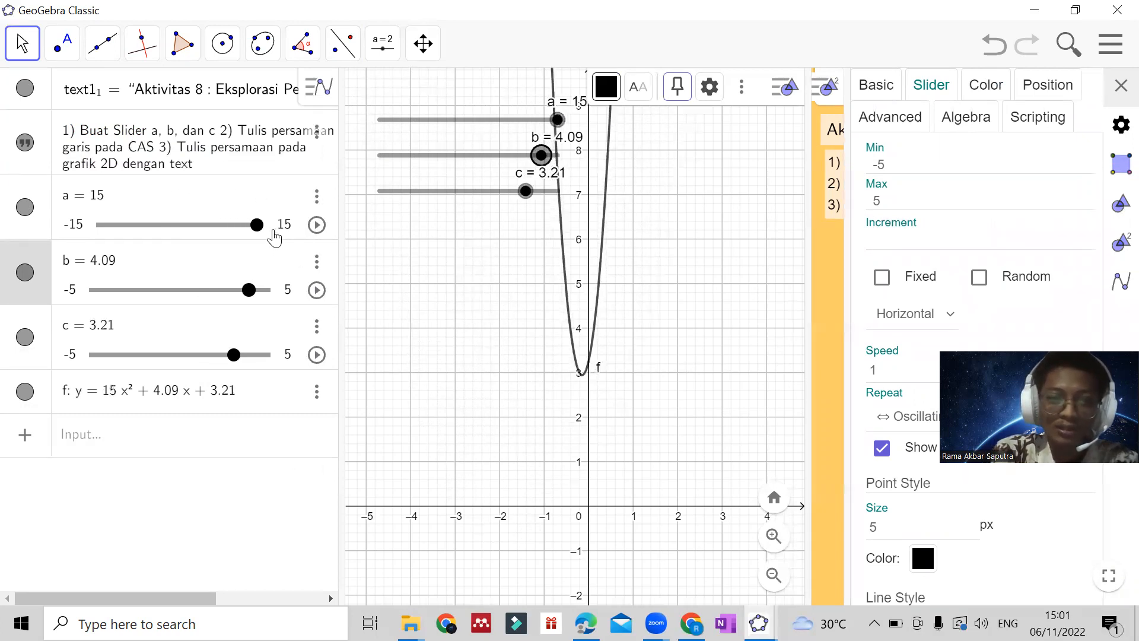
pyautogui.moveTo(256, 225); pyautogui.dragTo(206, 225)
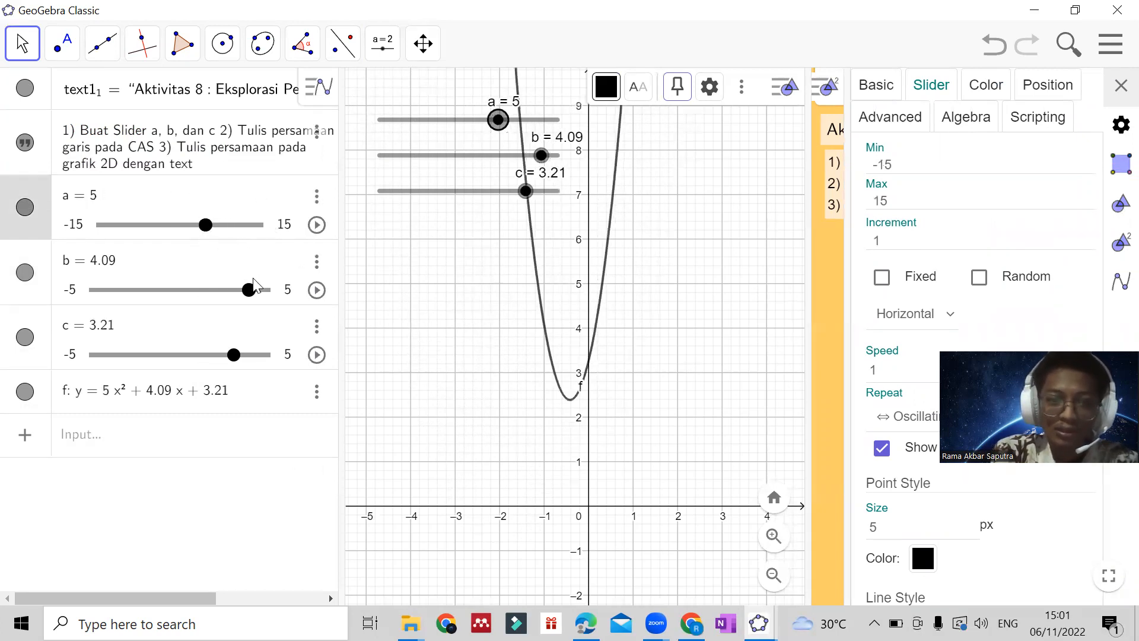
# Set slider b to 1.2 and slider c to 0.
pyautogui.moveTo(249, 294); pyautogui.dragTo(202, 296)
pyautogui.moveTo(233, 354); pyautogui.dragTo(178, 354)
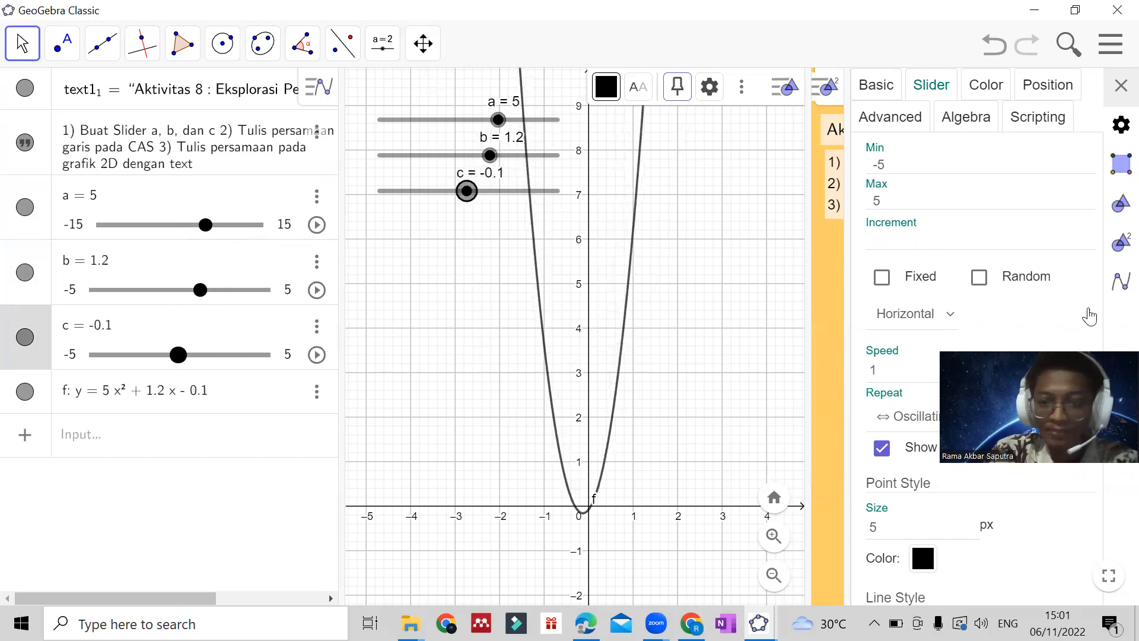
pyautogui.press('Right')
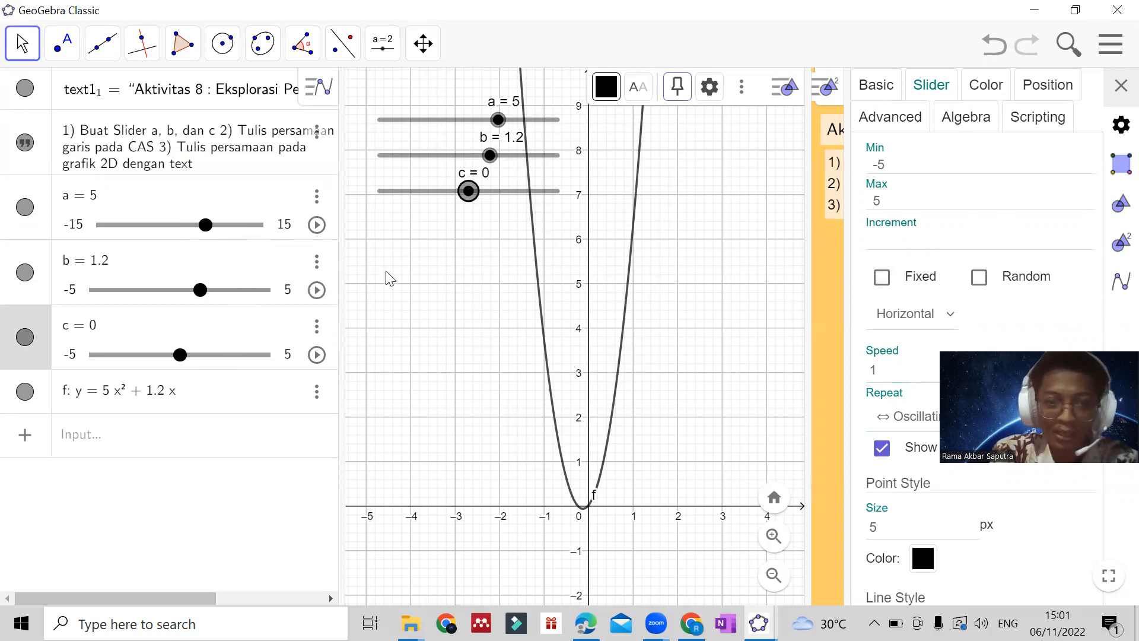
# Turn on the Fixed option for slider c and display slider a's settings.
pyautogui.click(882, 277)
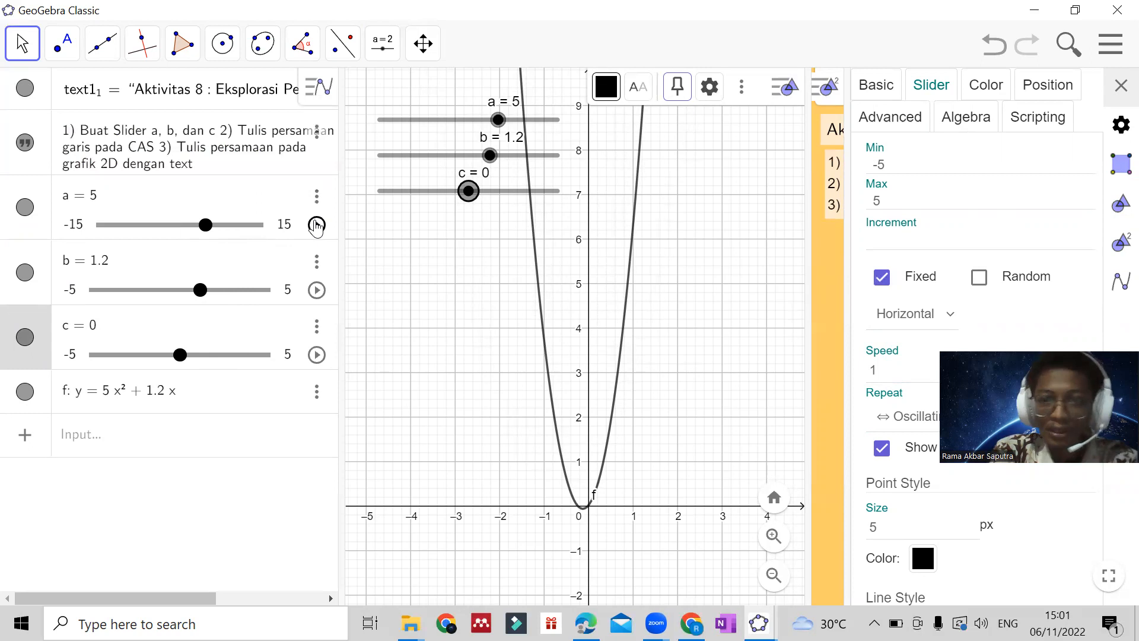
pyautogui.click(276, 224)
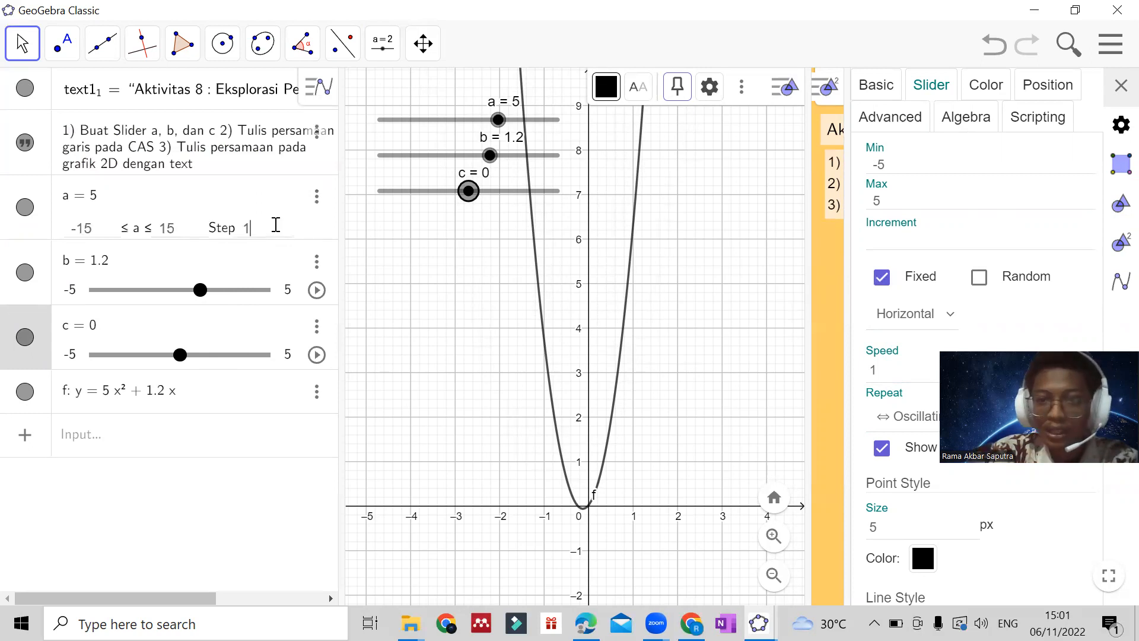
pyautogui.click(316, 196)
pyautogui.click(233, 224)
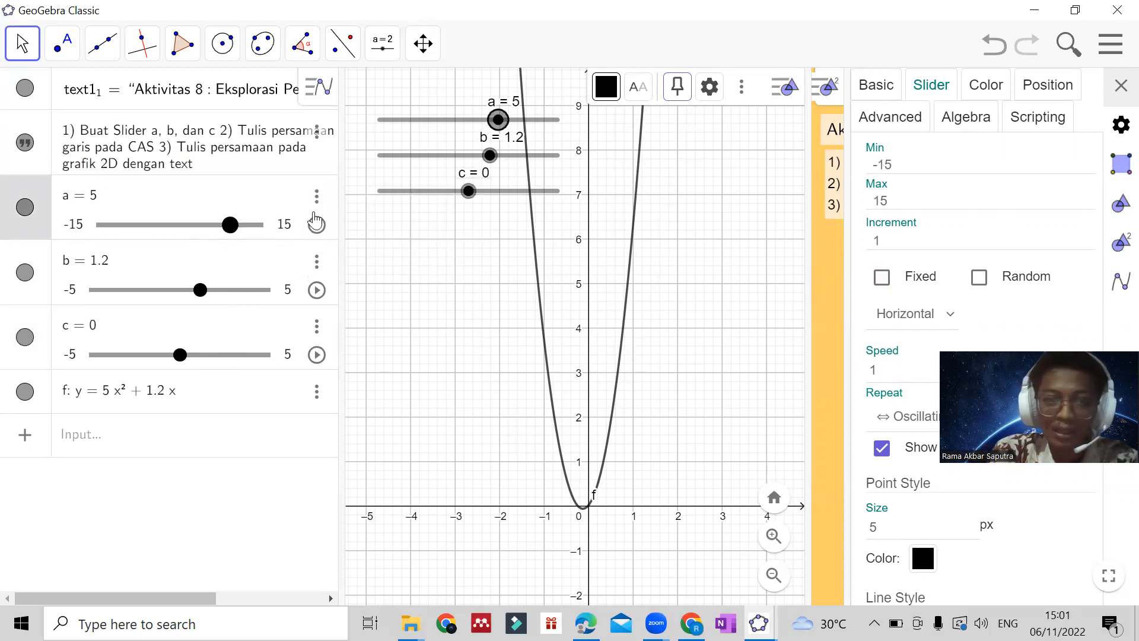
# Try the Fixed option on slider a while animating it, then turn the option off.
pyautogui.click(881, 277)
pyautogui.click(316, 225)
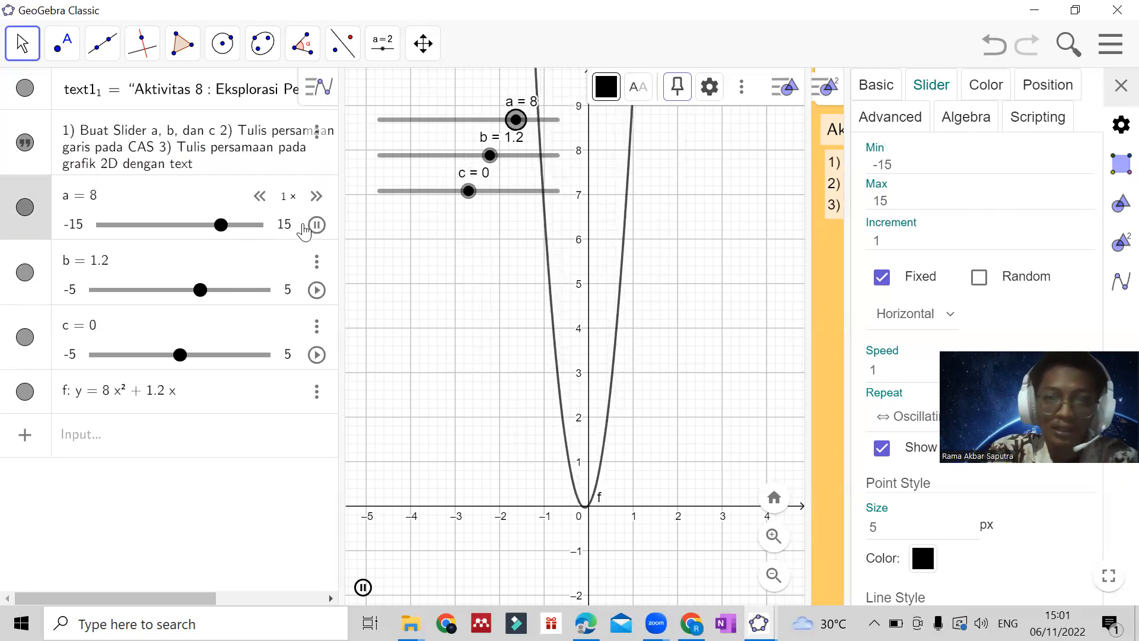
pyautogui.click(312, 226)
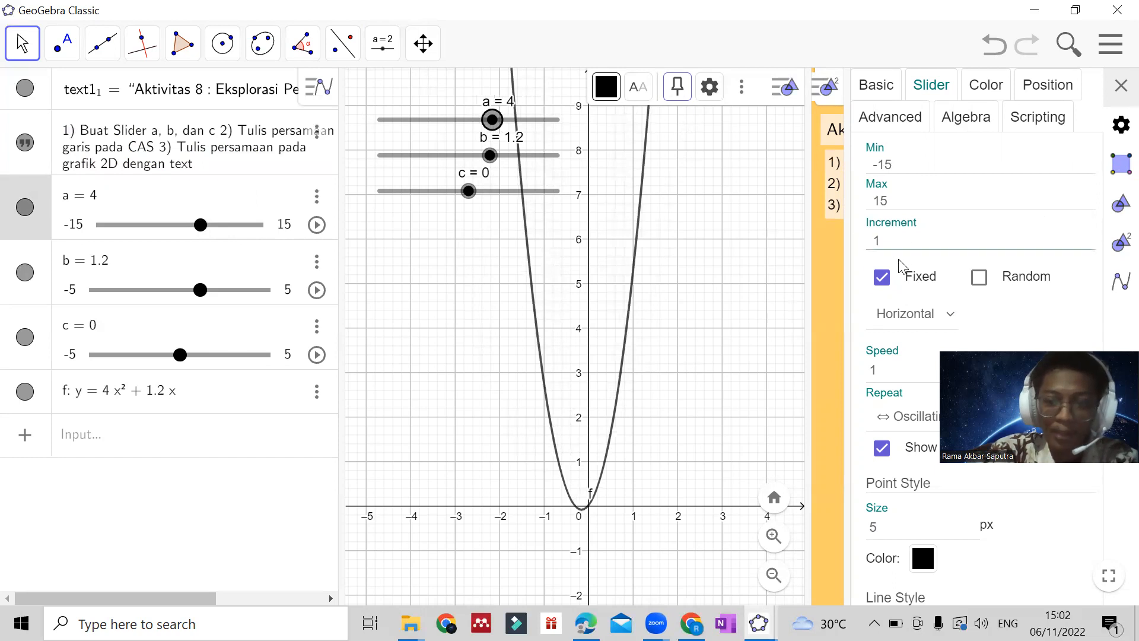
pyautogui.click(882, 277)
# Try the Random option on slider a while animating it, then stop the animation and turn the option off.
pyautogui.click(985, 281)
pyautogui.click(314, 227)
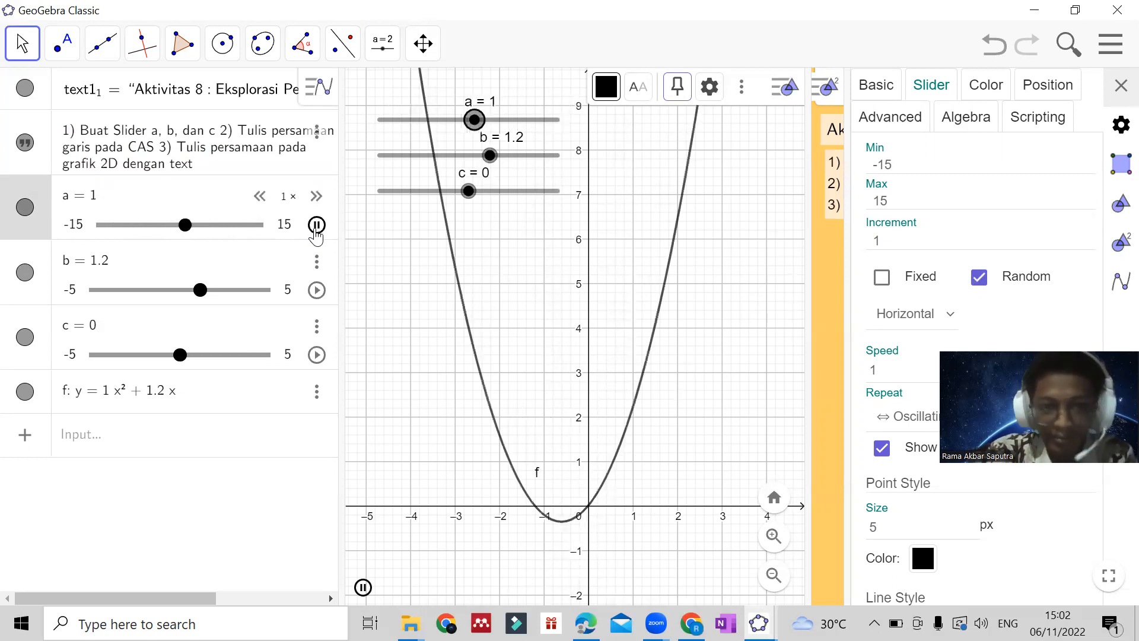
pyautogui.click(315, 227)
pyautogui.click(979, 277)
# Try the Vertical orientation for slider a and restore it to Horizontal.
pyautogui.click(906, 315)
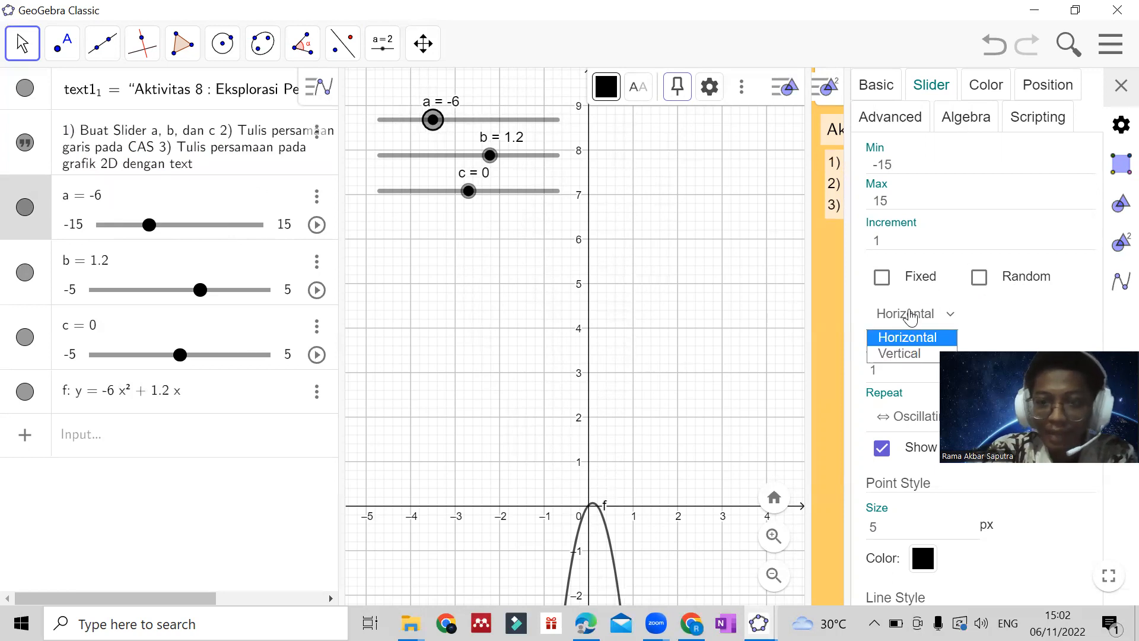
pyautogui.click(899, 353)
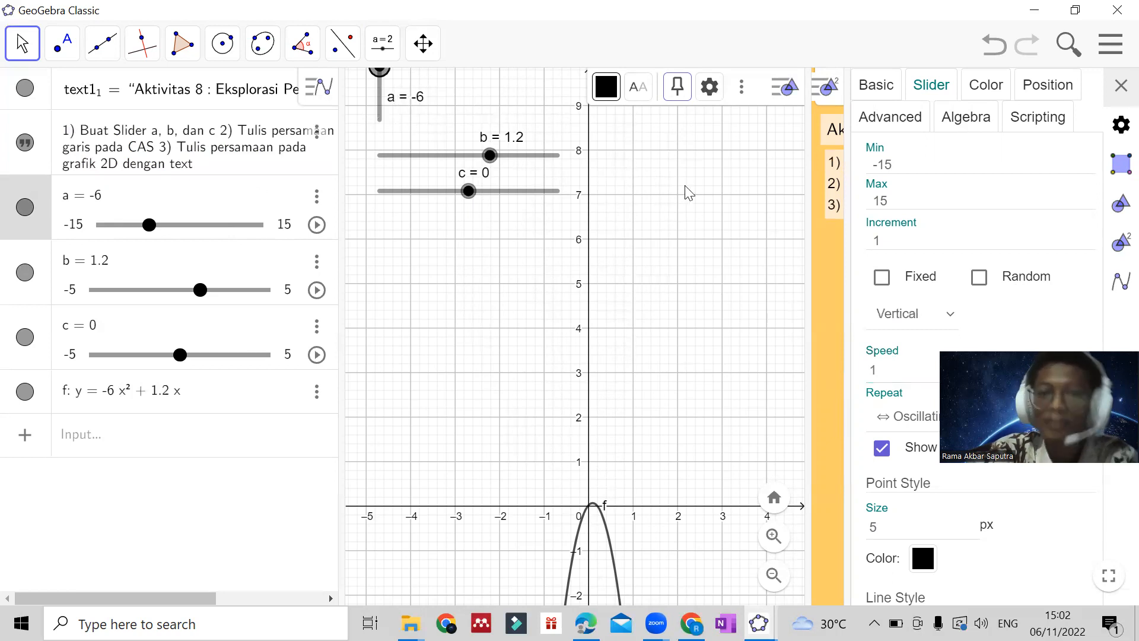
pyautogui.click(910, 323)
pyautogui.click(903, 332)
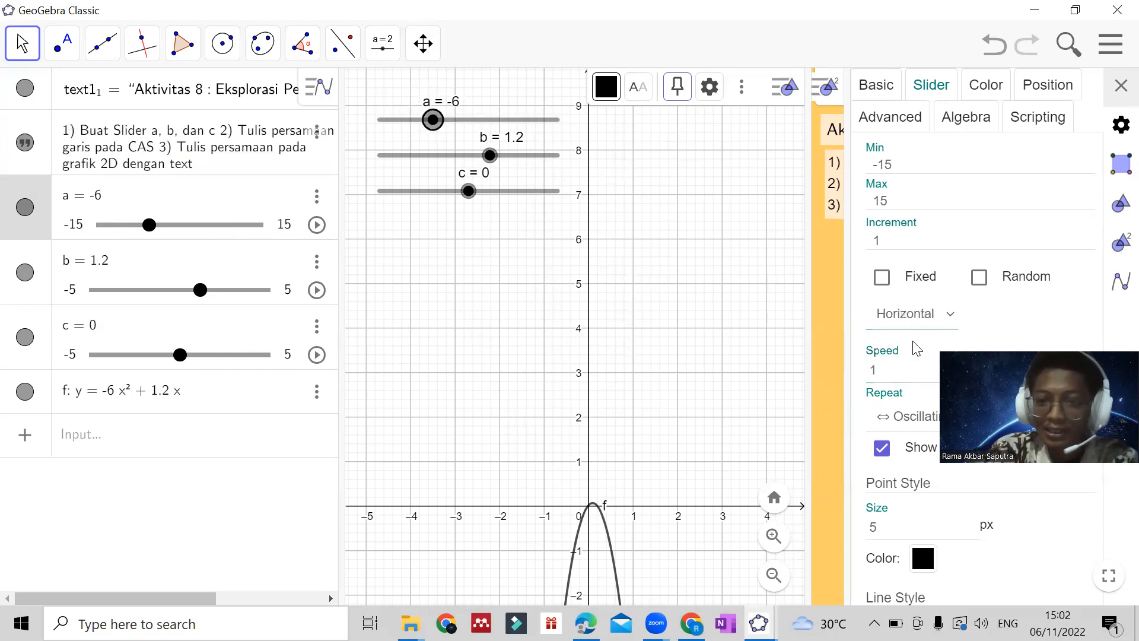
# Keep slider a's repeat mode at Oscillating, run its animation and stop it at a = -2.
pyautogui.click(907, 419)
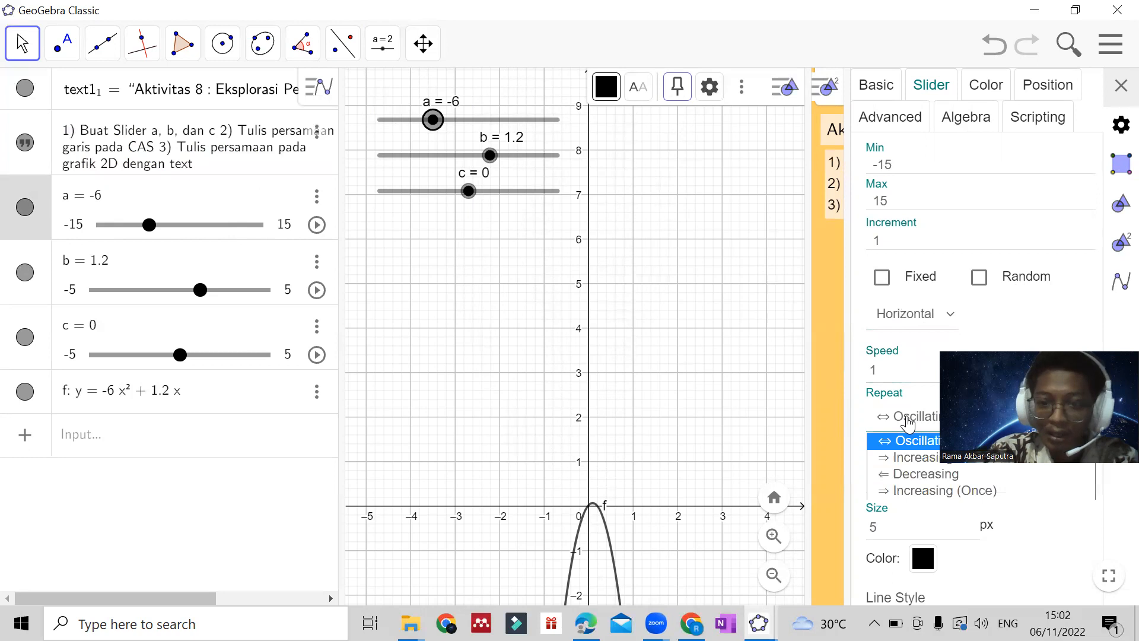
pyautogui.click(910, 423)
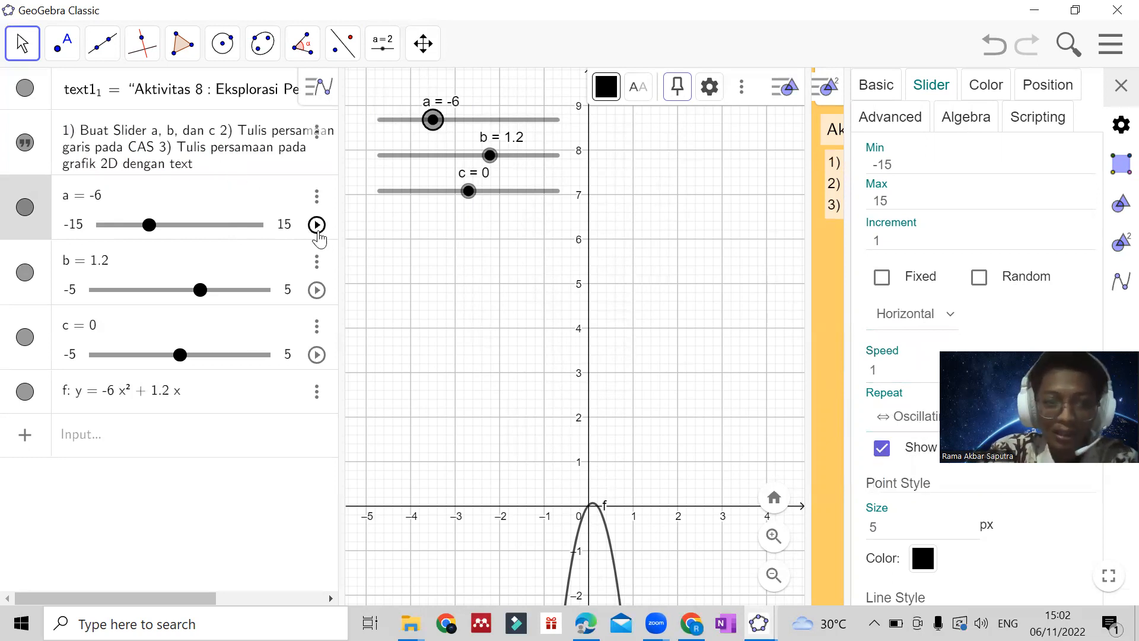
pyautogui.click(317, 231)
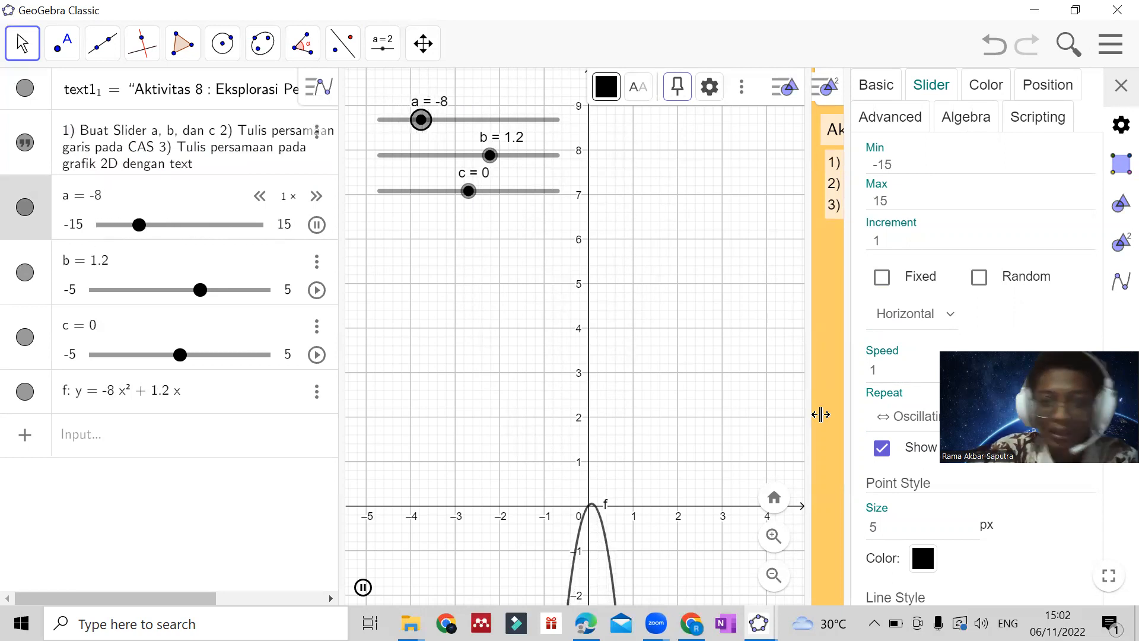
pyautogui.click(880, 427)
pyautogui.click(893, 437)
pyautogui.click(316, 225)
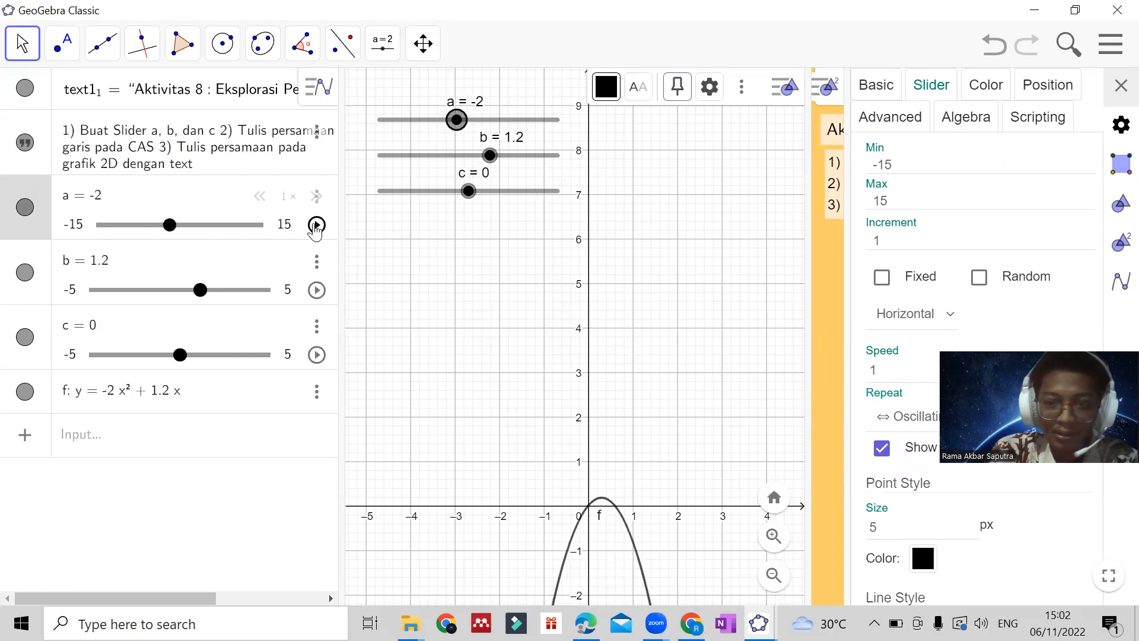
# Switch slider a's repeat mode to Increasing, run its animation and stop it at a = 8.
pyautogui.click(884, 427)
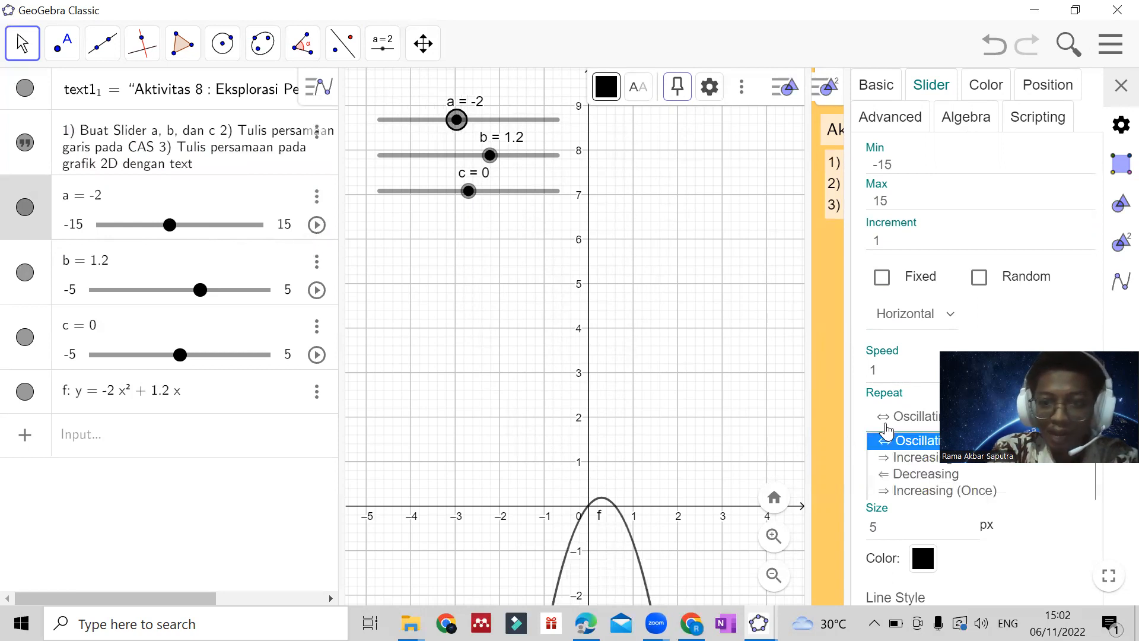
pyautogui.click(897, 457)
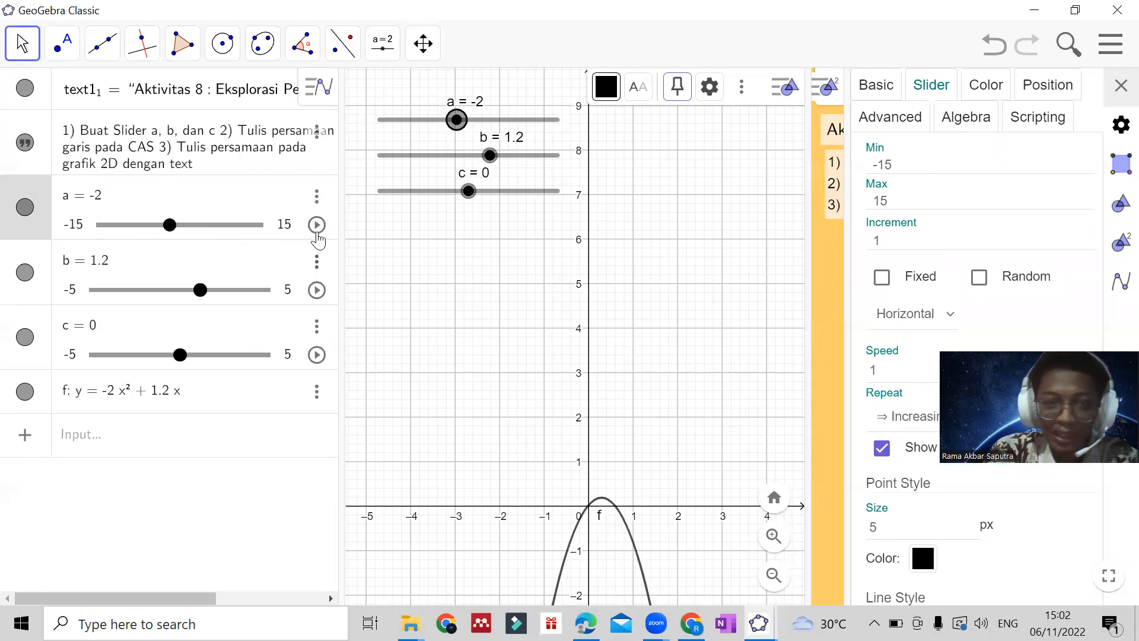
pyautogui.click(316, 225)
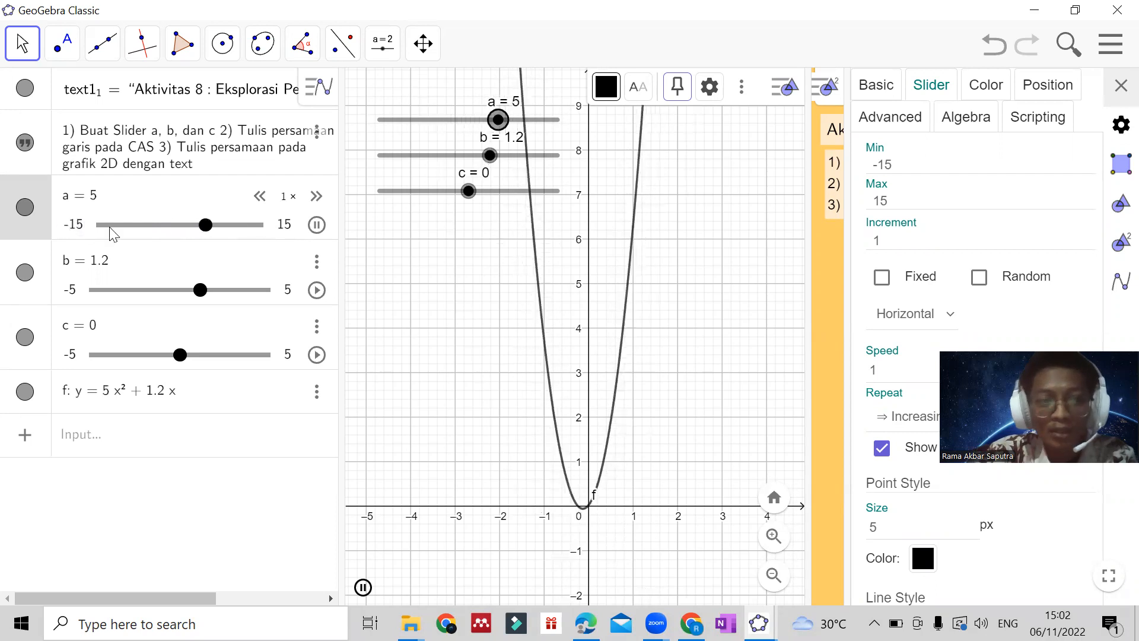
pyautogui.click(316, 226)
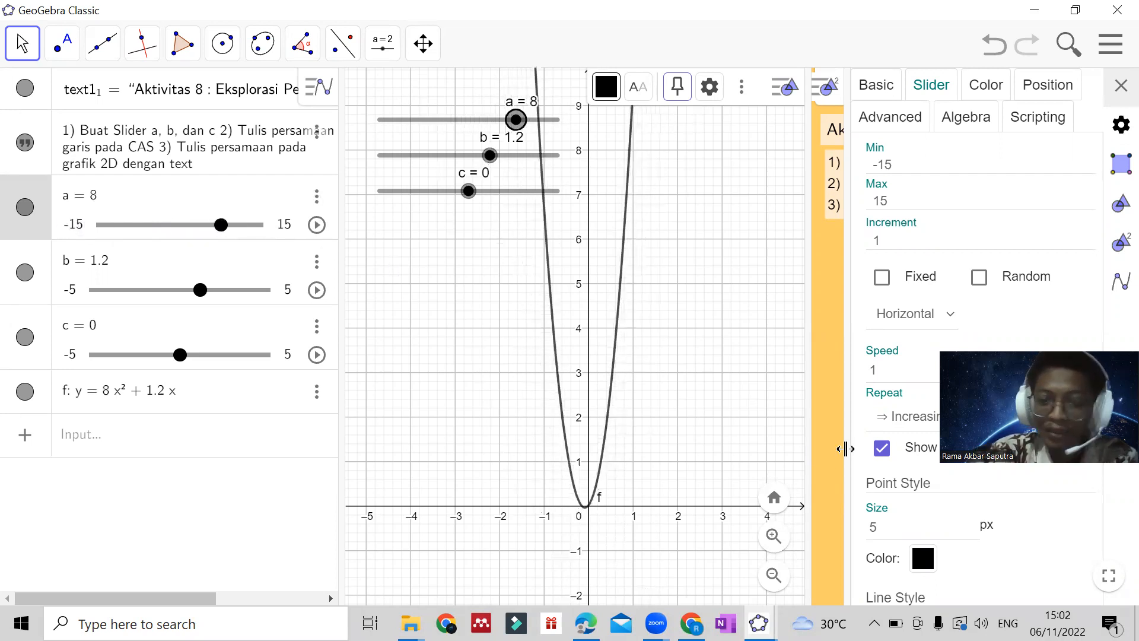
# Try the Increasing (Once) repeat mode with slider a's animation, then restore the mode to Oscillating.
pyautogui.click(905, 421)
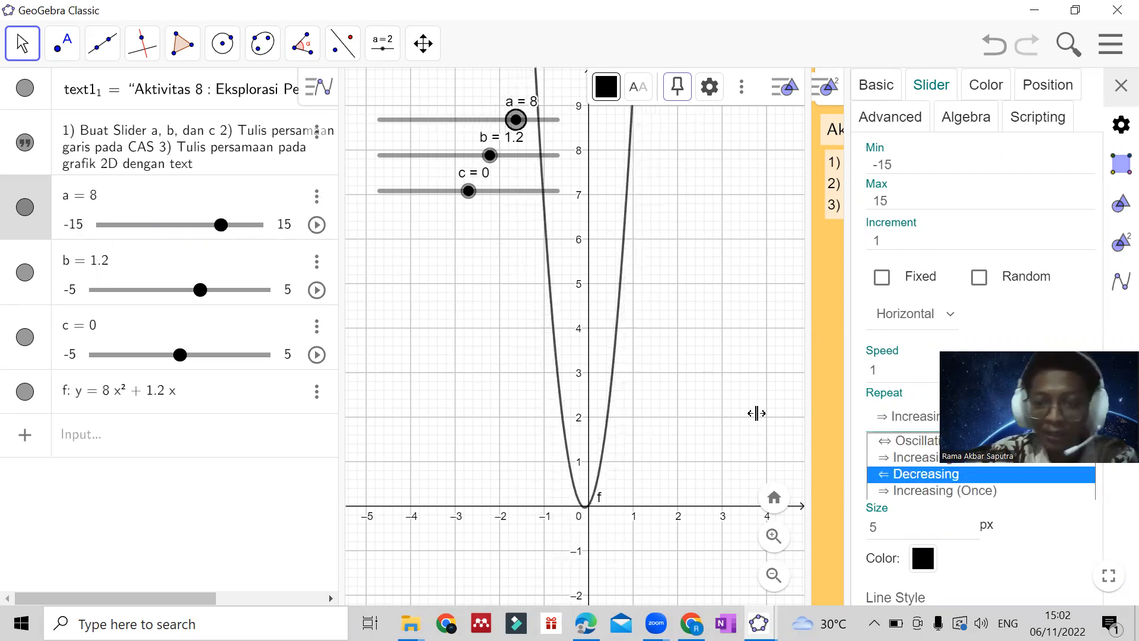
pyautogui.press('Up')
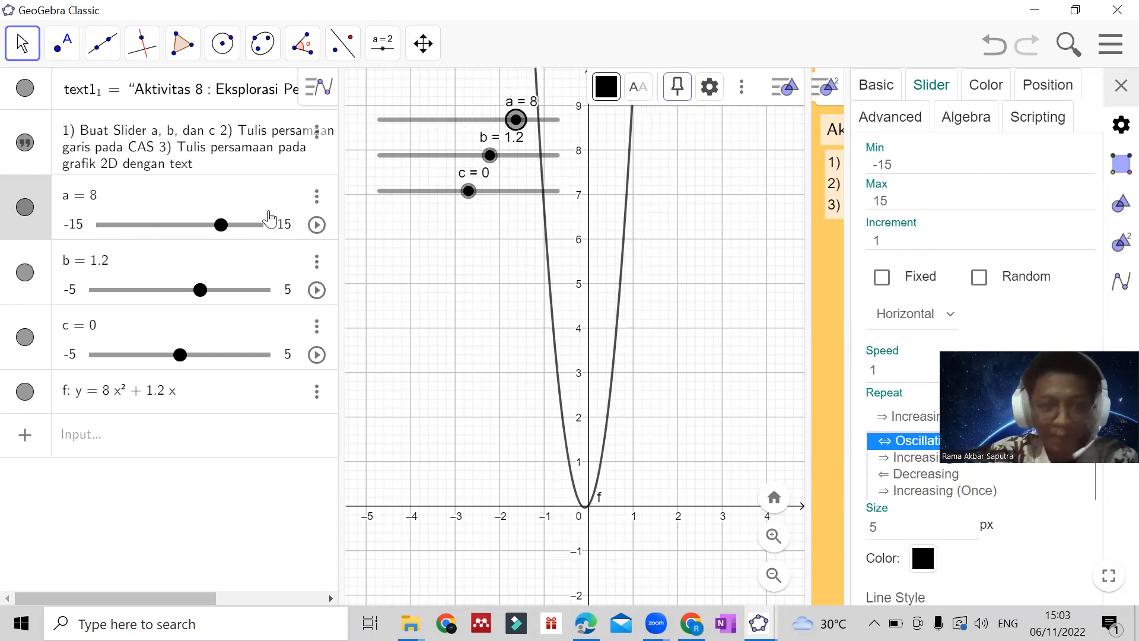
pyautogui.click(947, 491)
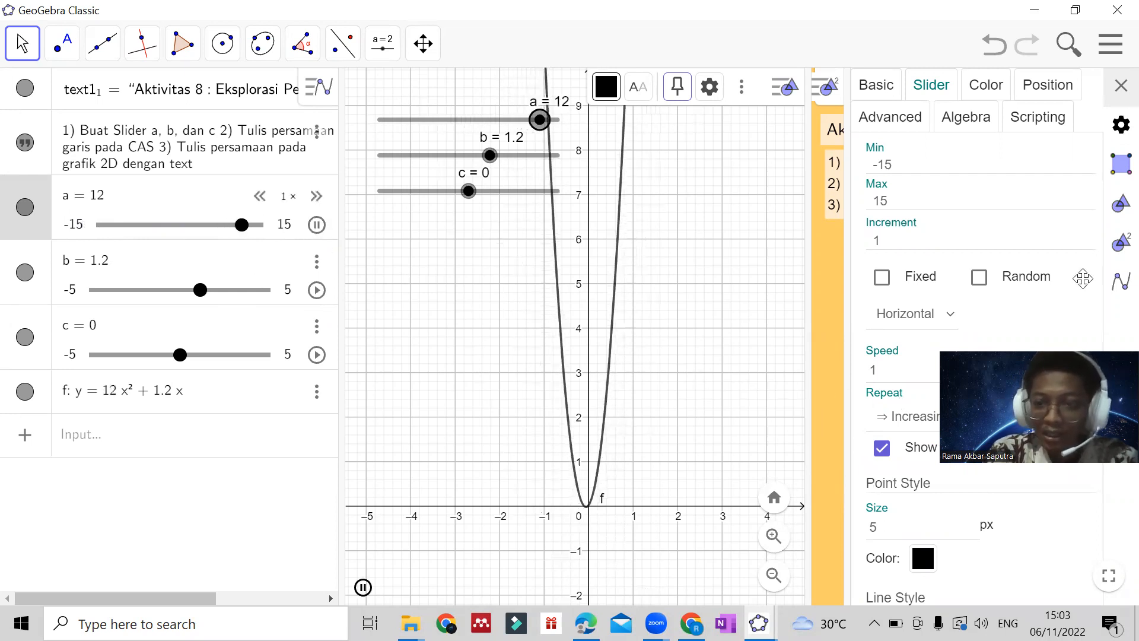
pyautogui.click(993, 418)
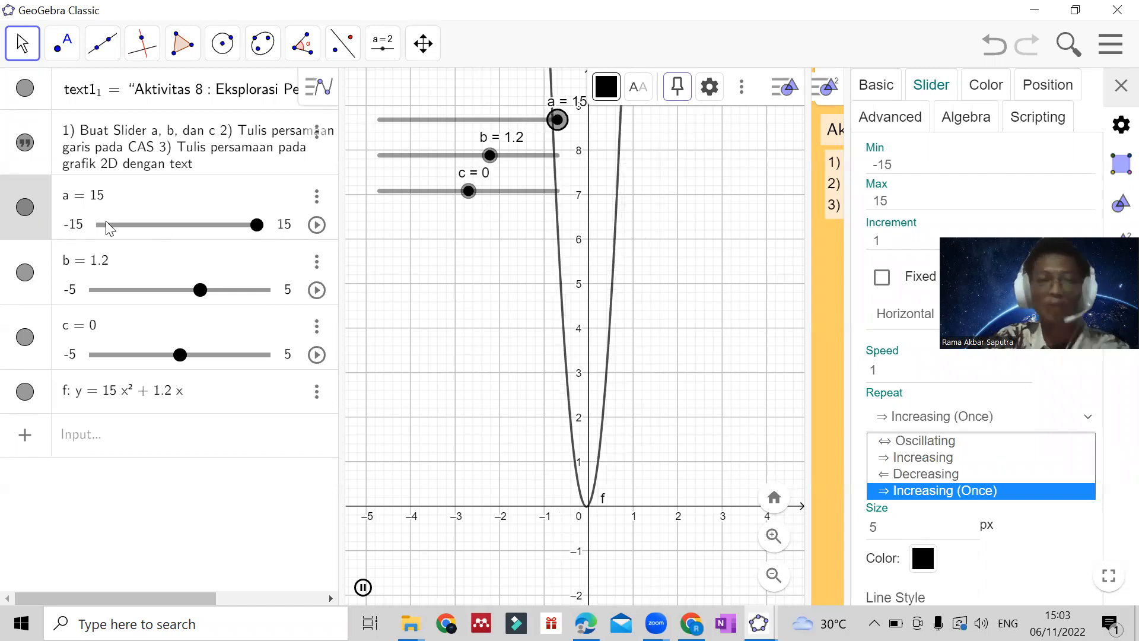
pyautogui.click(986, 441)
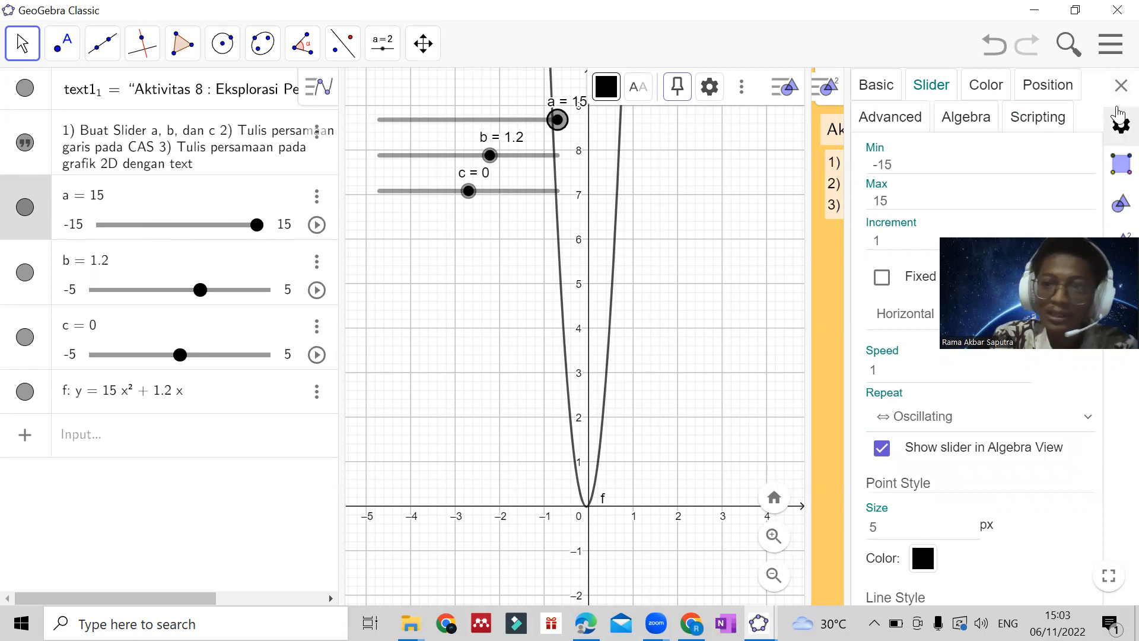
# Close the slider settings and start a text object beside the parabola reading "Persamaan garisnya:".
pyautogui.click(1121, 86)
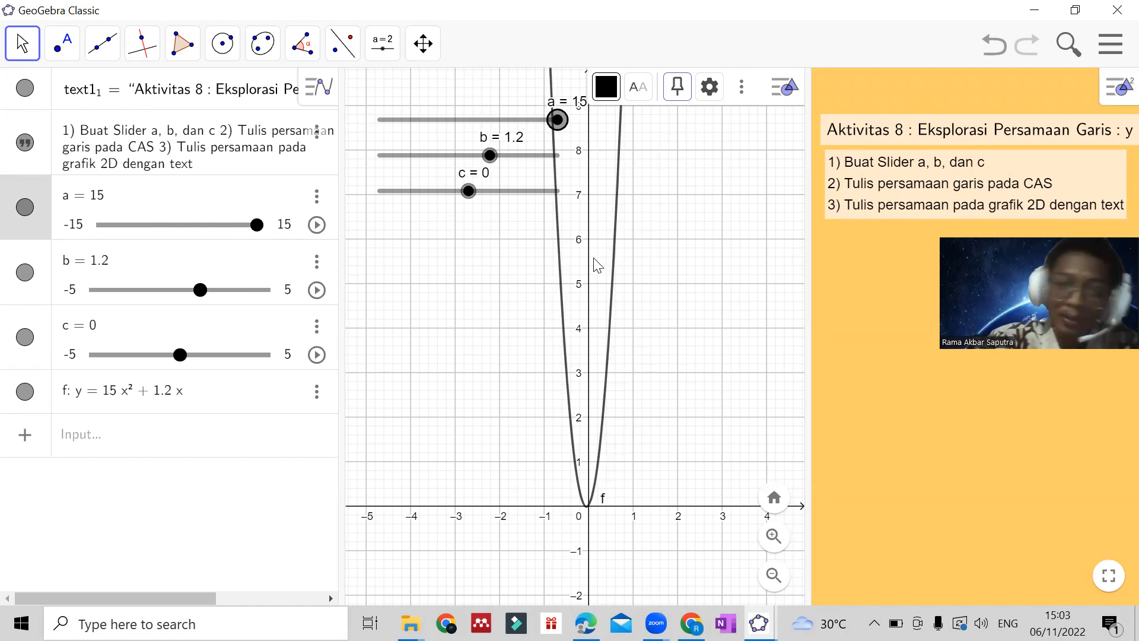
pyautogui.click(614, 262)
pyautogui.click(382, 44)
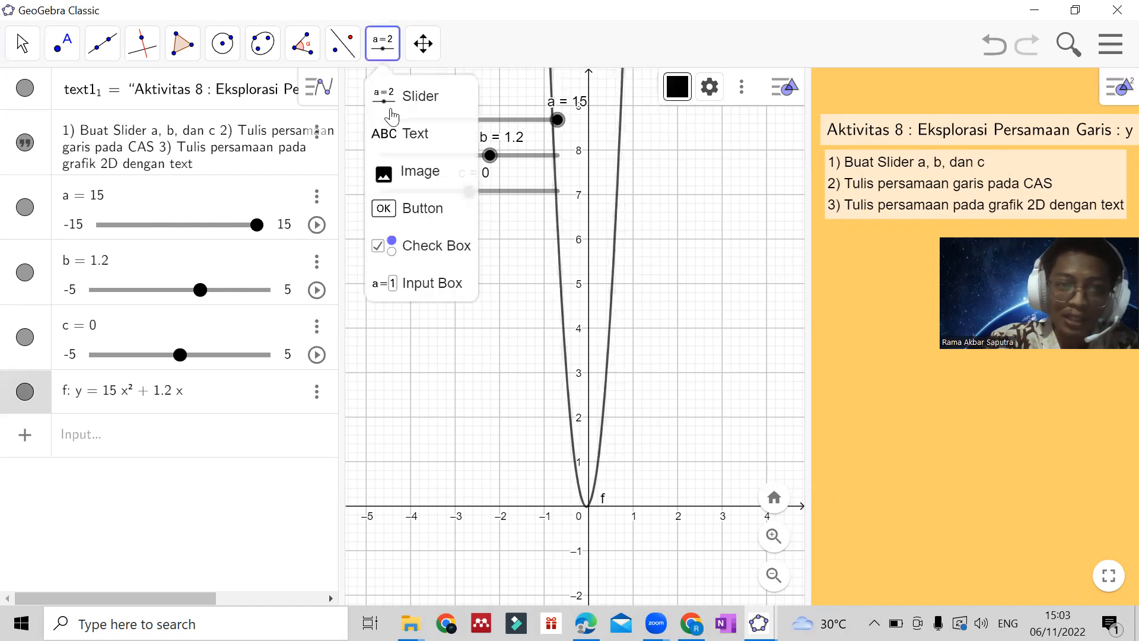
pyautogui.click(400, 133)
pyautogui.click(633, 227)
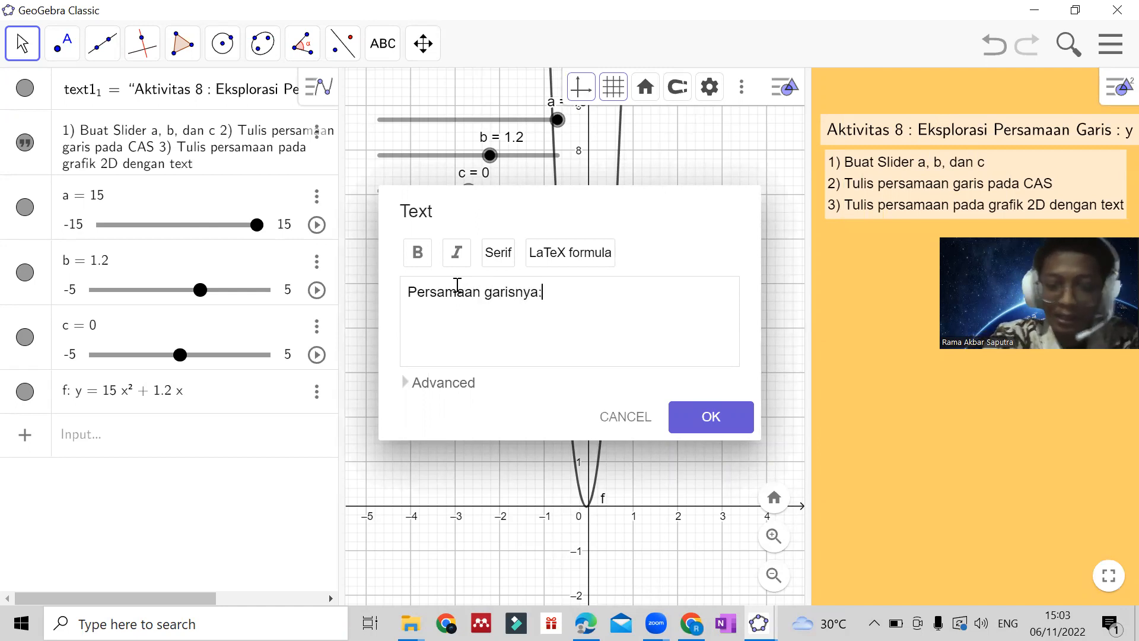
# Append the linked object f to the text, place it beside the parabola and widen the Graphics view.
pyautogui.click(405, 384)
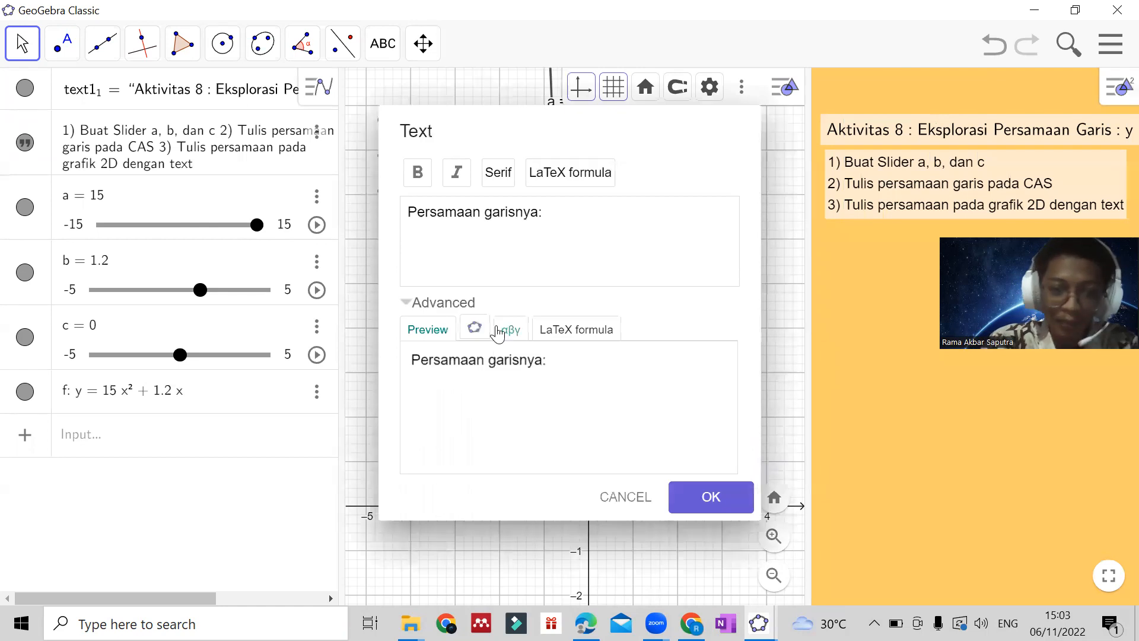
pyautogui.click(474, 328)
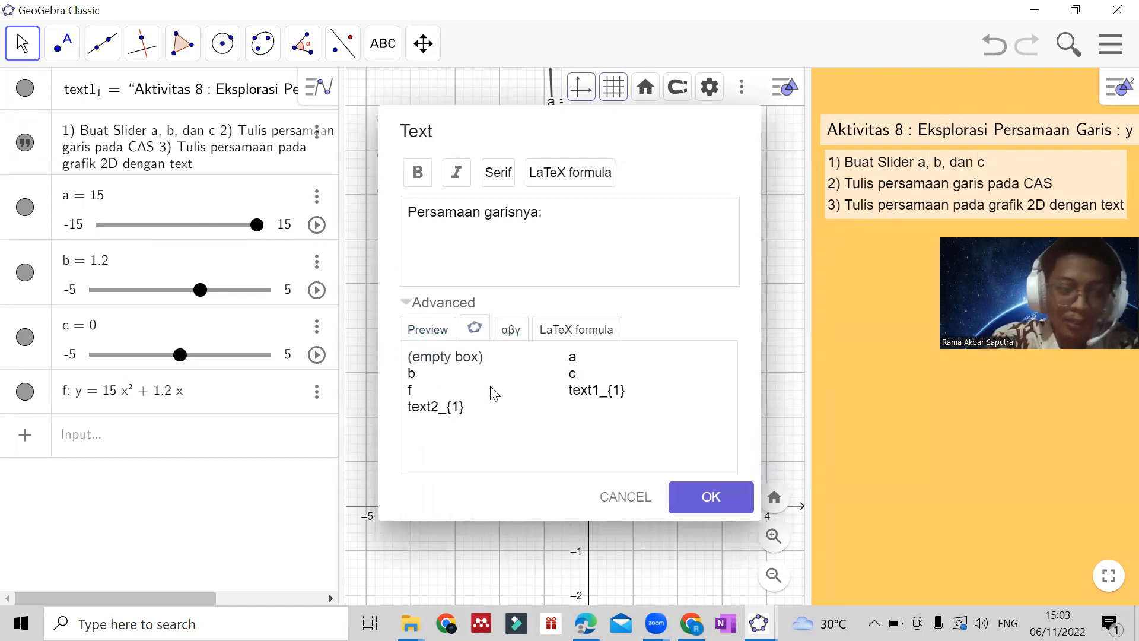
pyautogui.click(417, 390)
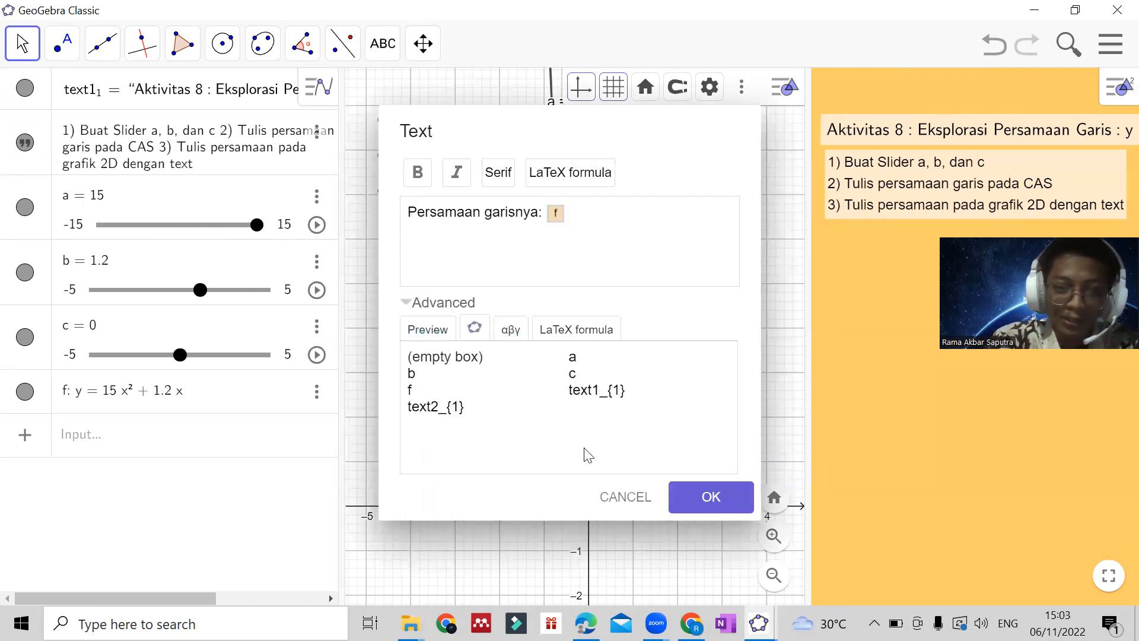
pyautogui.click(709, 497)
pyautogui.moveTo(816, 307); pyautogui.dragTo(914, 308)
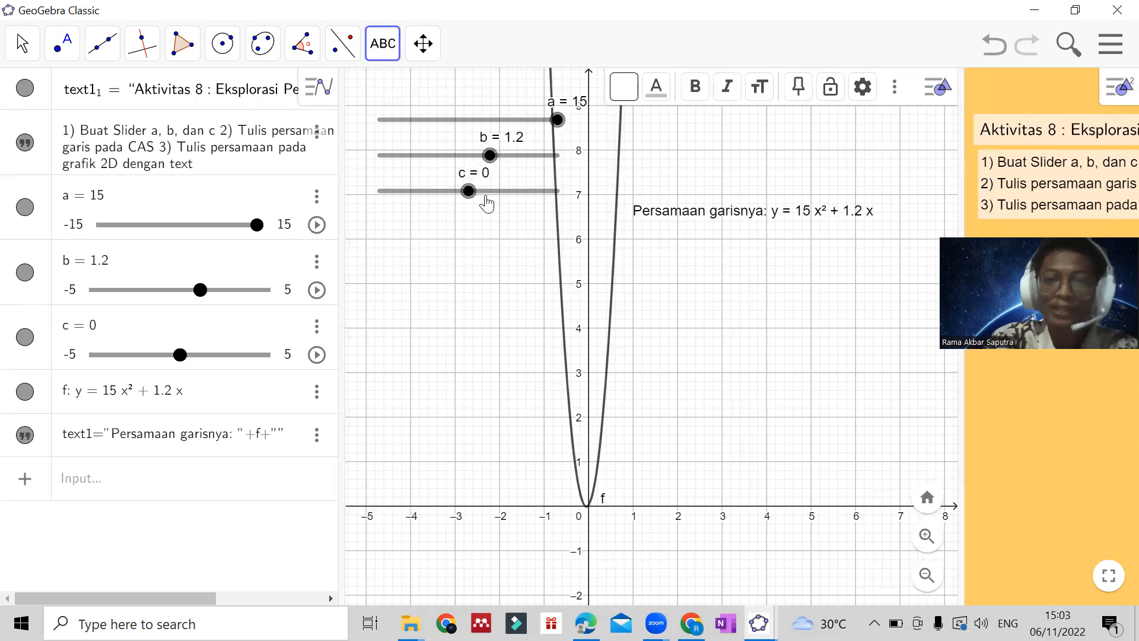
# Move slider c to -0.5, then set sliders a, b and c all to 0.
pyautogui.moveTo(469, 193)
pyautogui.mouseDown()
pyautogui.moveTo(505, 199)
pyautogui.moveTo(401, 209)
pyautogui.moveTo(460, 211)
pyautogui.mouseUp()
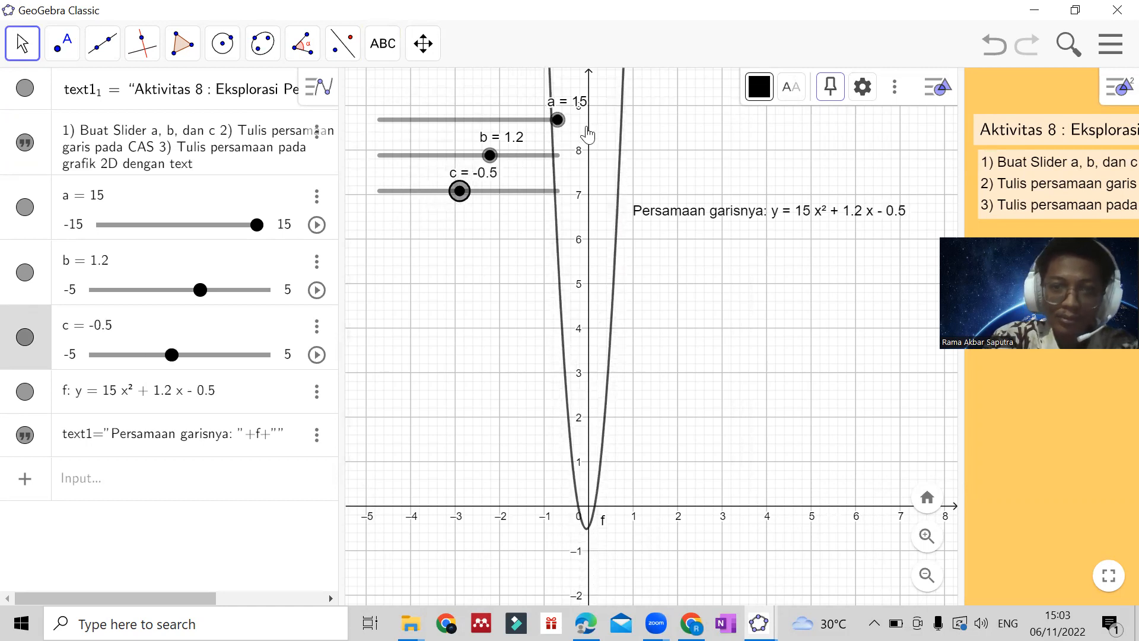
pyautogui.moveTo(561, 124); pyautogui.dragTo(468, 156)
pyautogui.moveTo(460, 199); pyautogui.dragTo(470, 201)
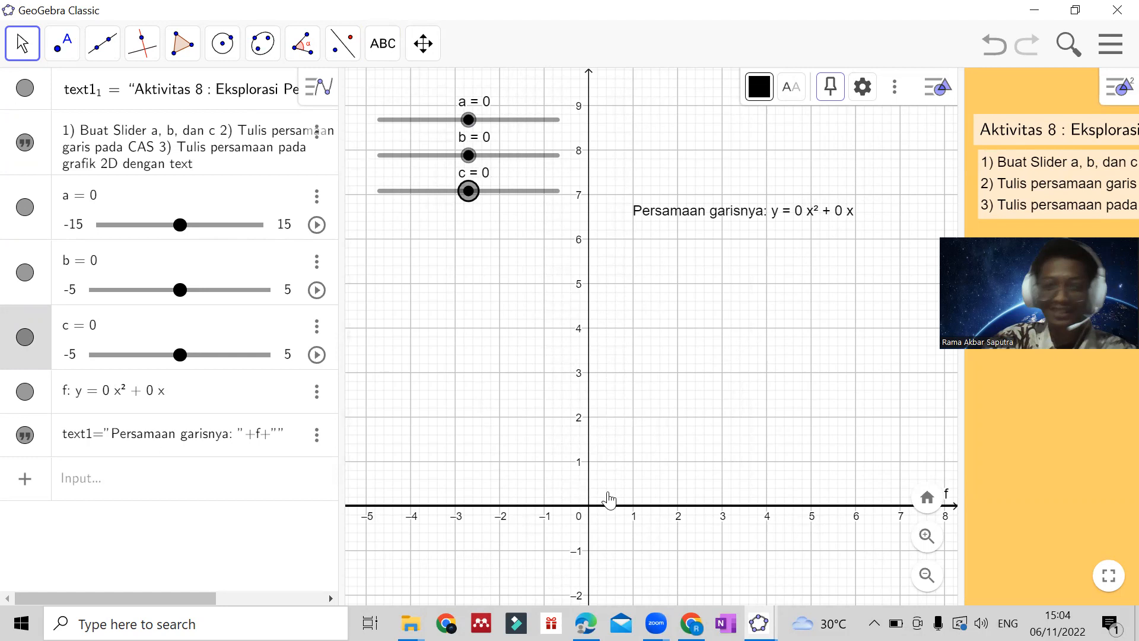
# Vary slider a through 11 and -2, finish at a = 5, b = -1.6 and c = 1.8, and open slider c's settings.
pyautogui.click(468, 120)
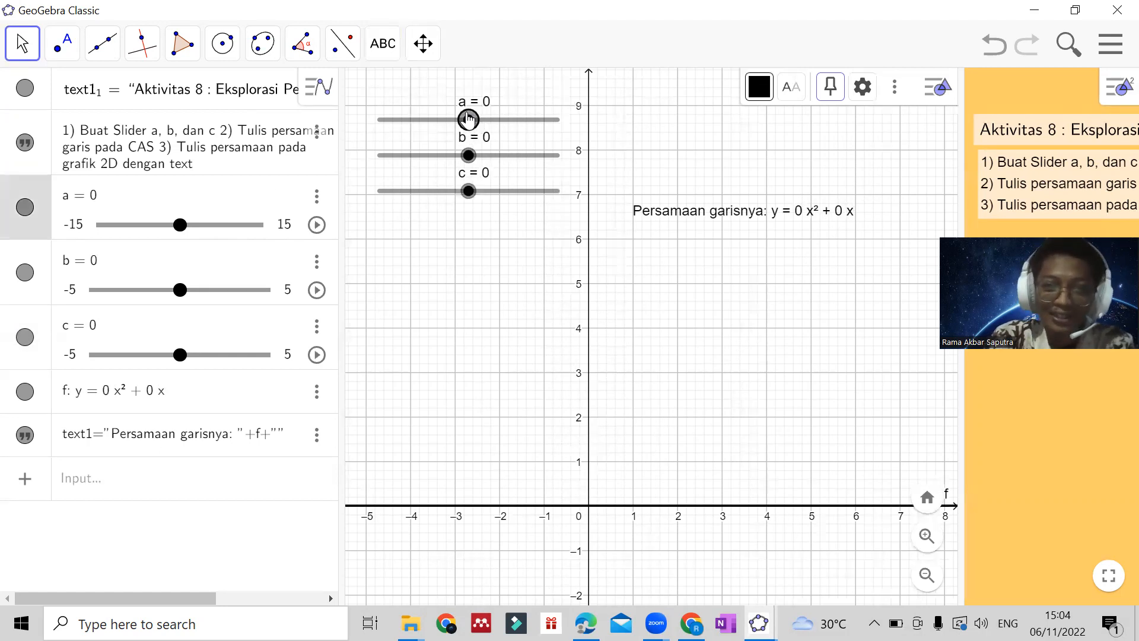
pyautogui.moveTo(470, 120); pyautogui.dragTo(534, 144)
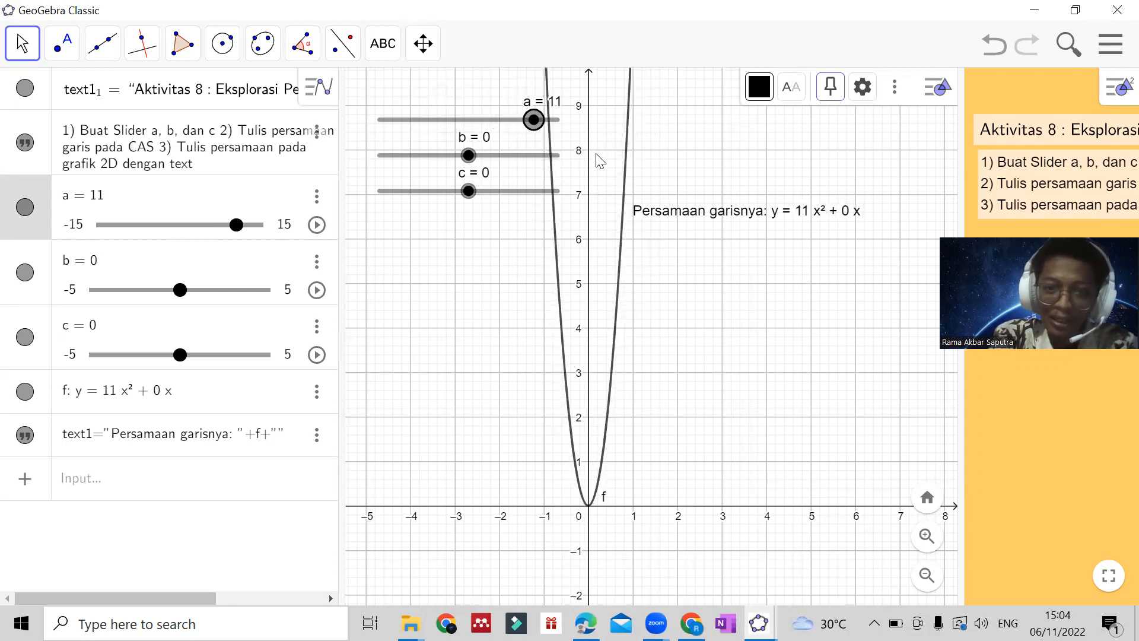
pyautogui.moveTo(543, 126); pyautogui.dragTo(456, 128)
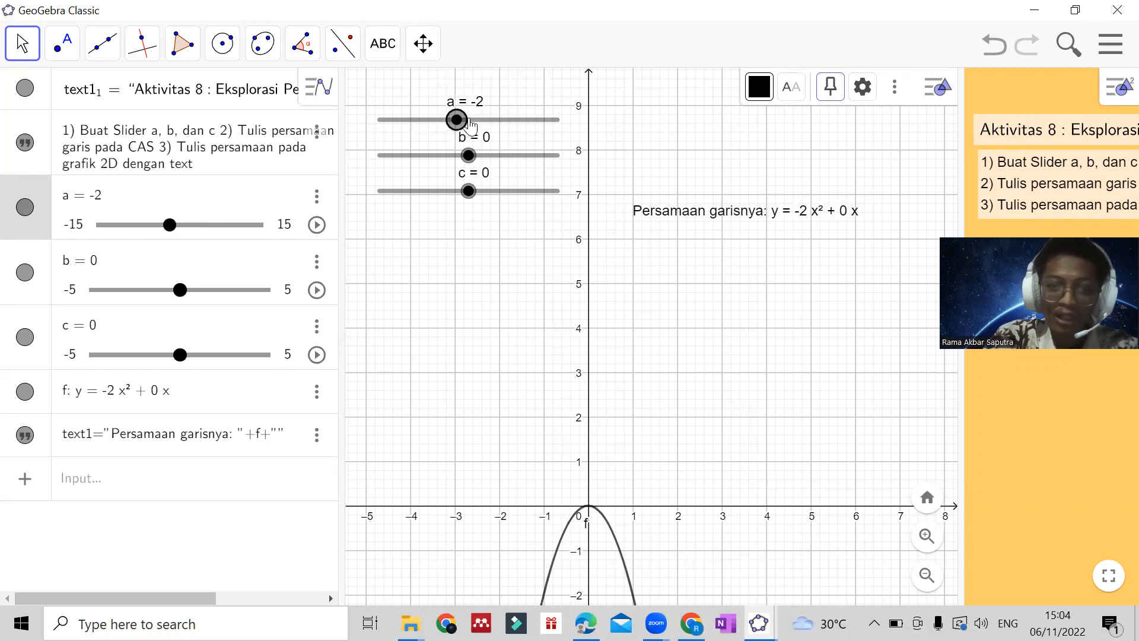
pyautogui.moveTo(470, 126); pyautogui.dragTo(511, 195)
pyautogui.doubleClick(501, 191)
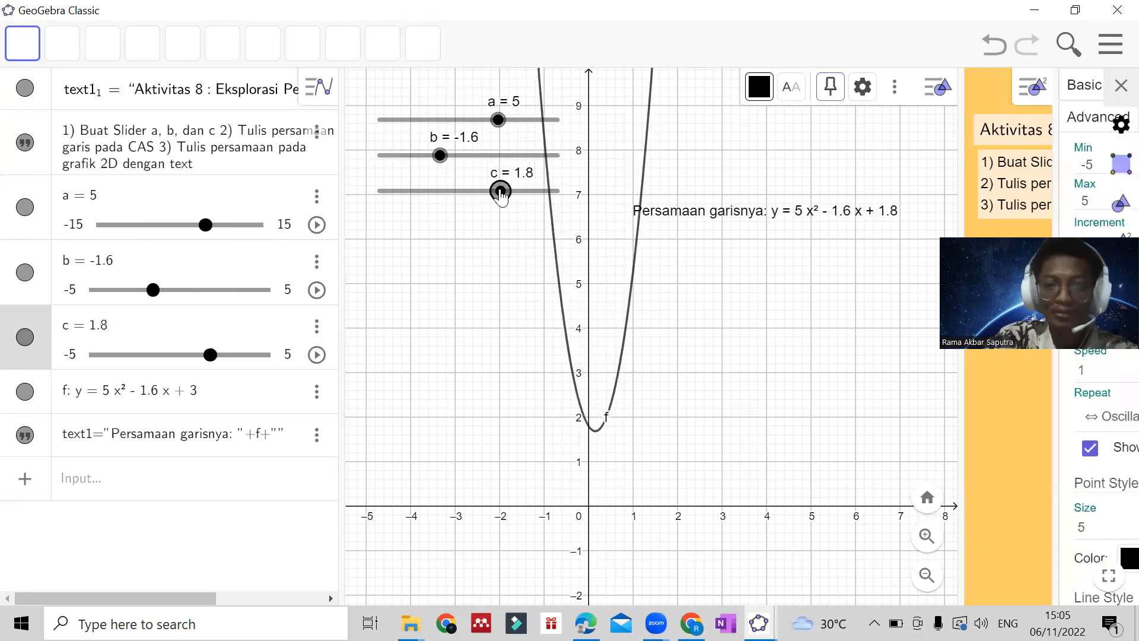